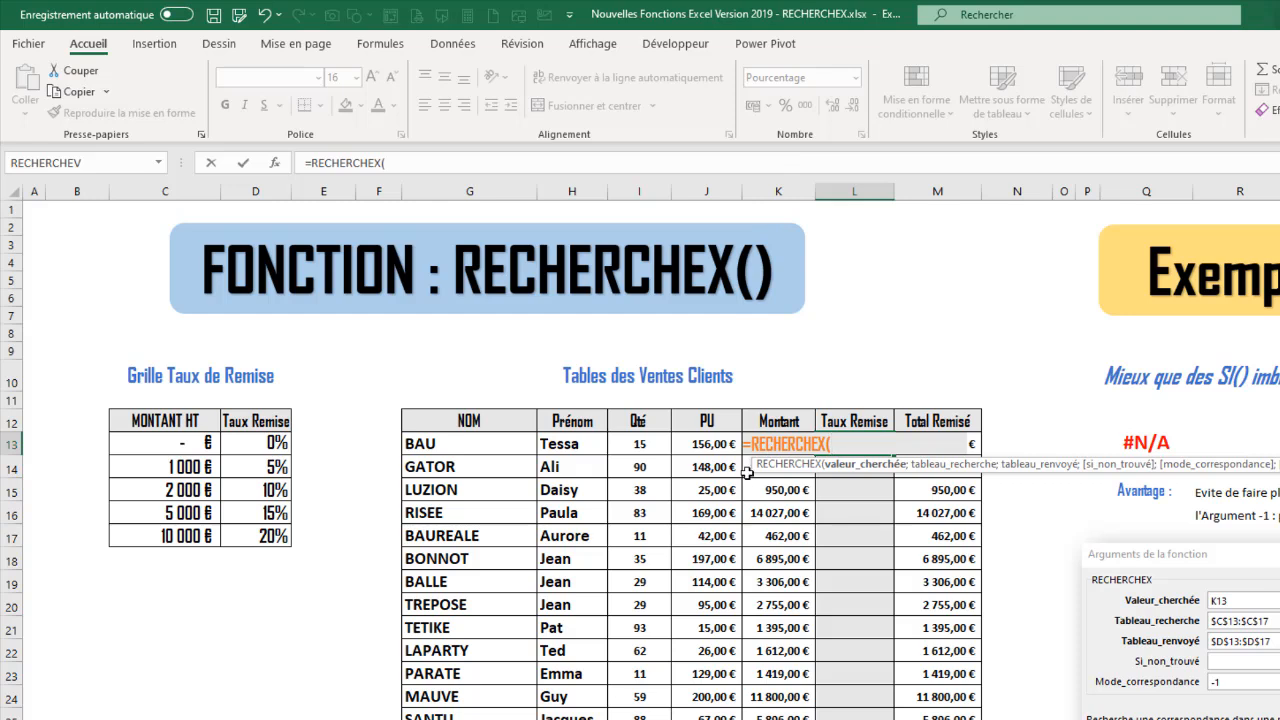
In the RECHERCHEX formula in L13, set K13 as the lookup value and the absolute range $C$13:$C$17 as the lookup array
left_click(751, 464)
key("Up")
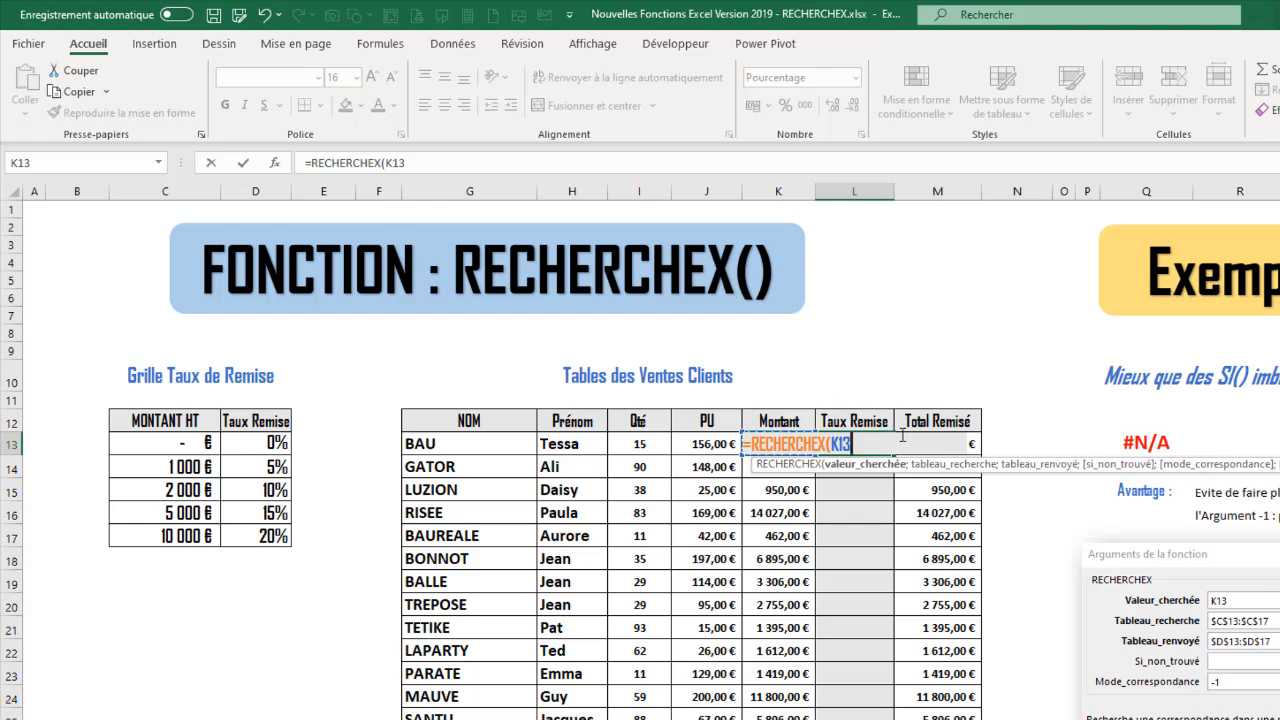
type(";")
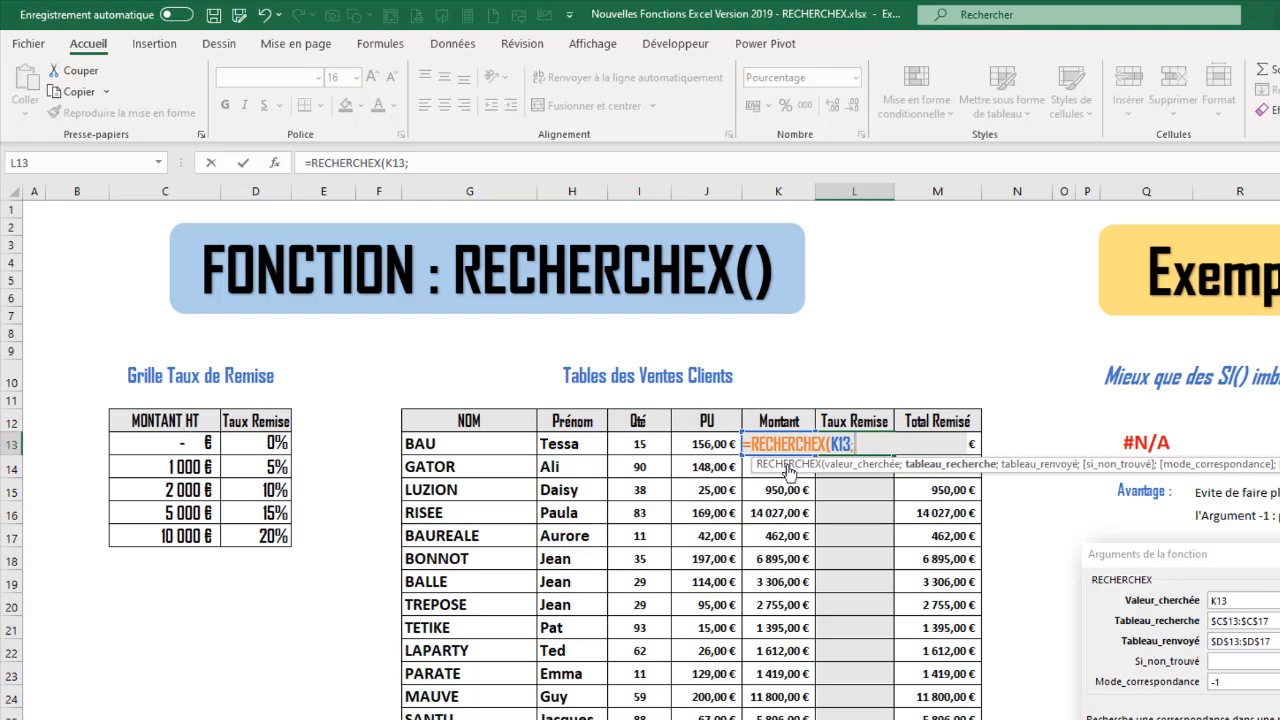
left_click(184, 450)
left_click_drag(176, 460, 184, 535)
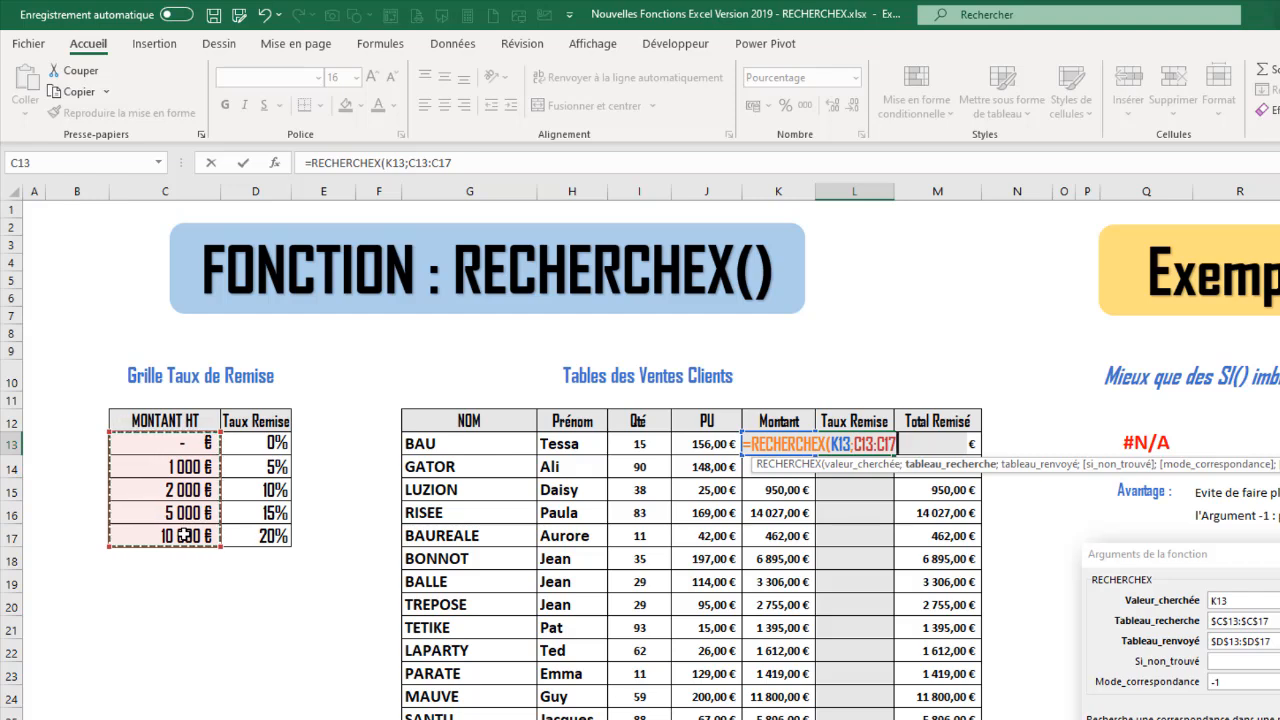
key("F4")
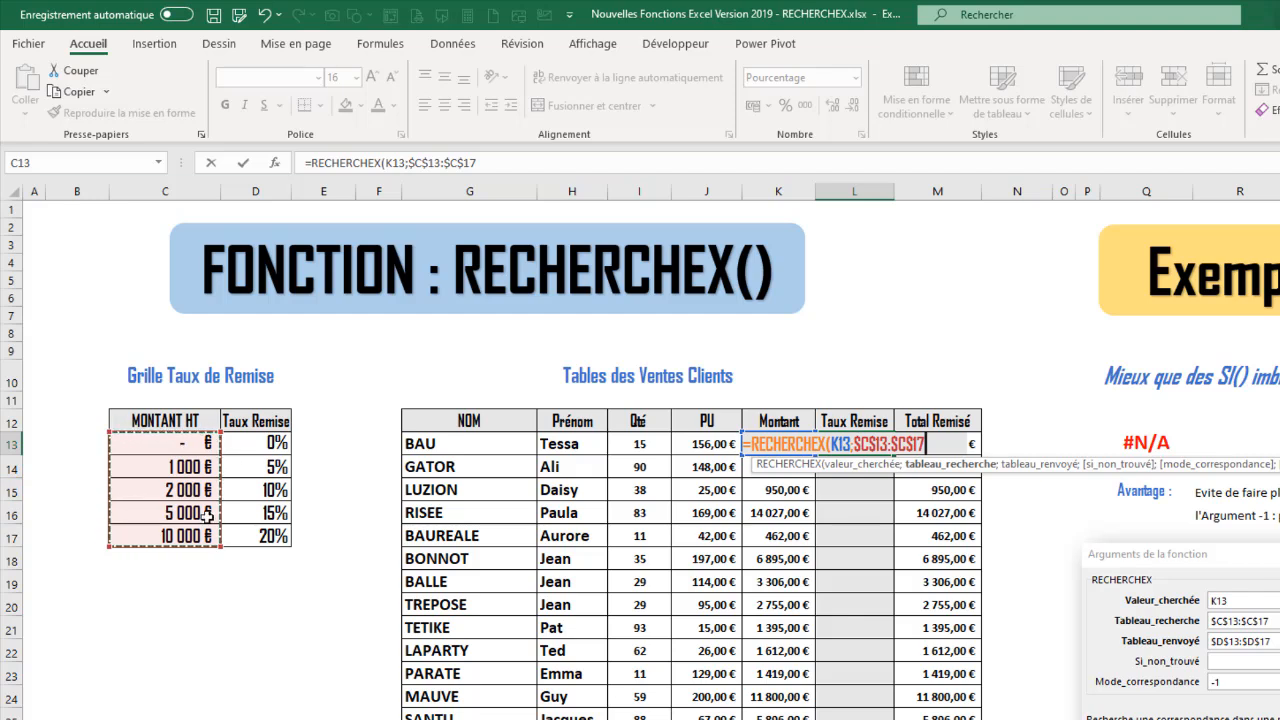
type(";")
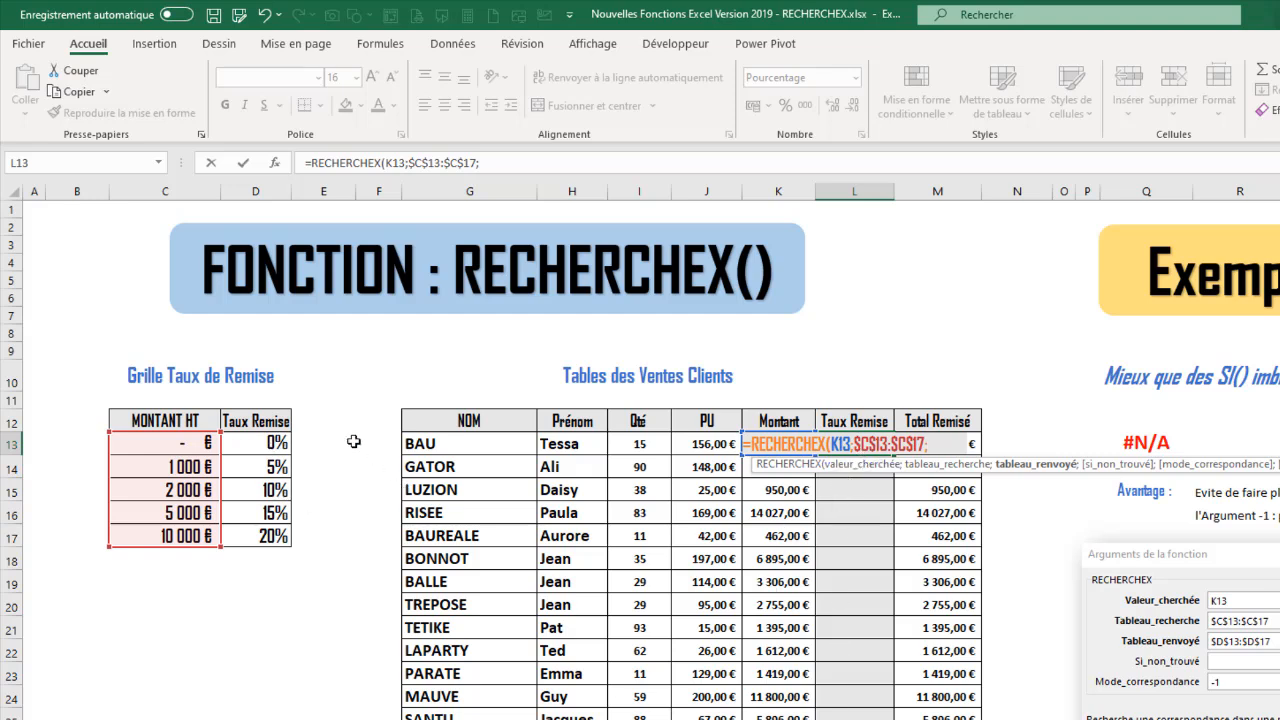
Complete the L13 formula with return array $D$13:$D$17, an empty not-found argument and match mode -1
left_click_drag(276, 441, 274, 537)
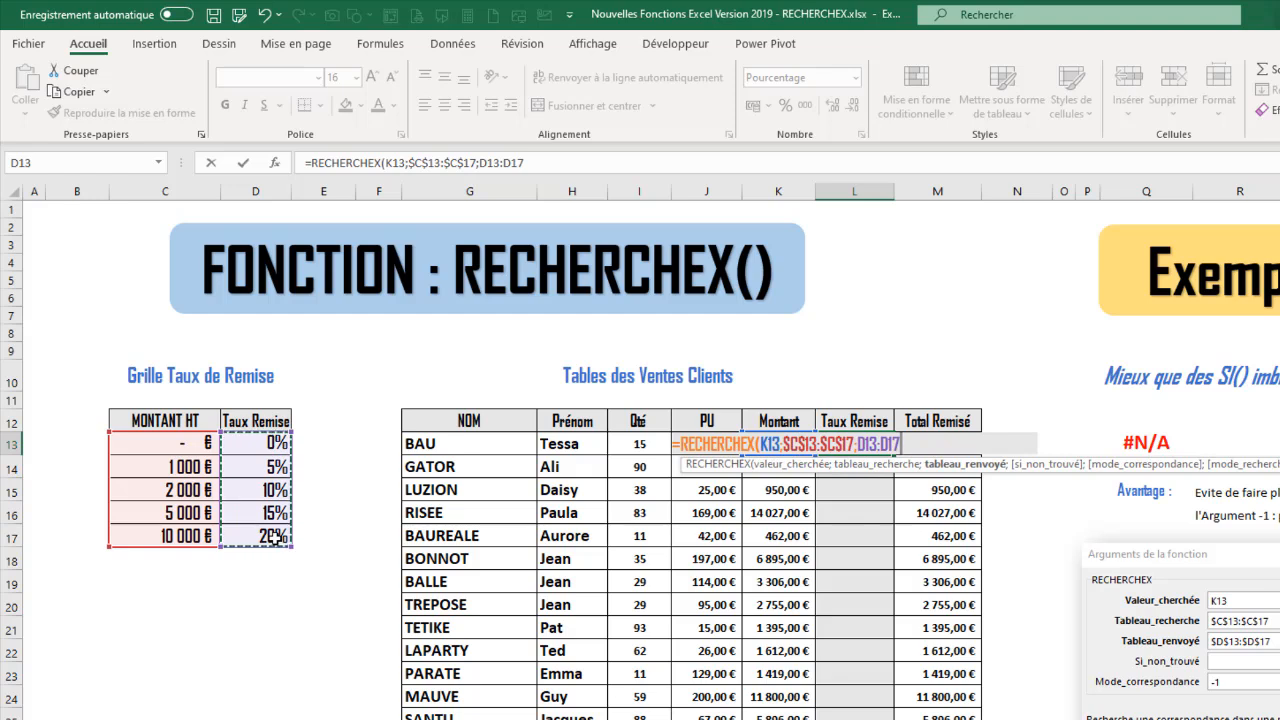
key("F4")
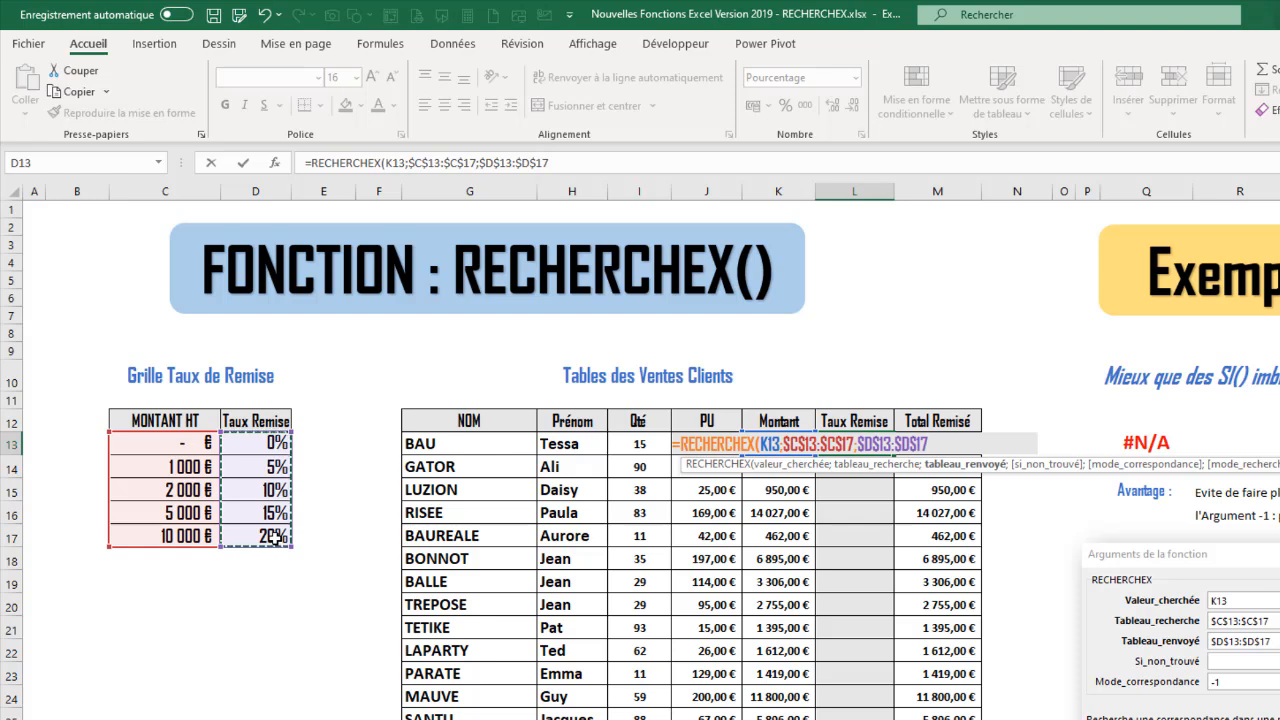
type(";")
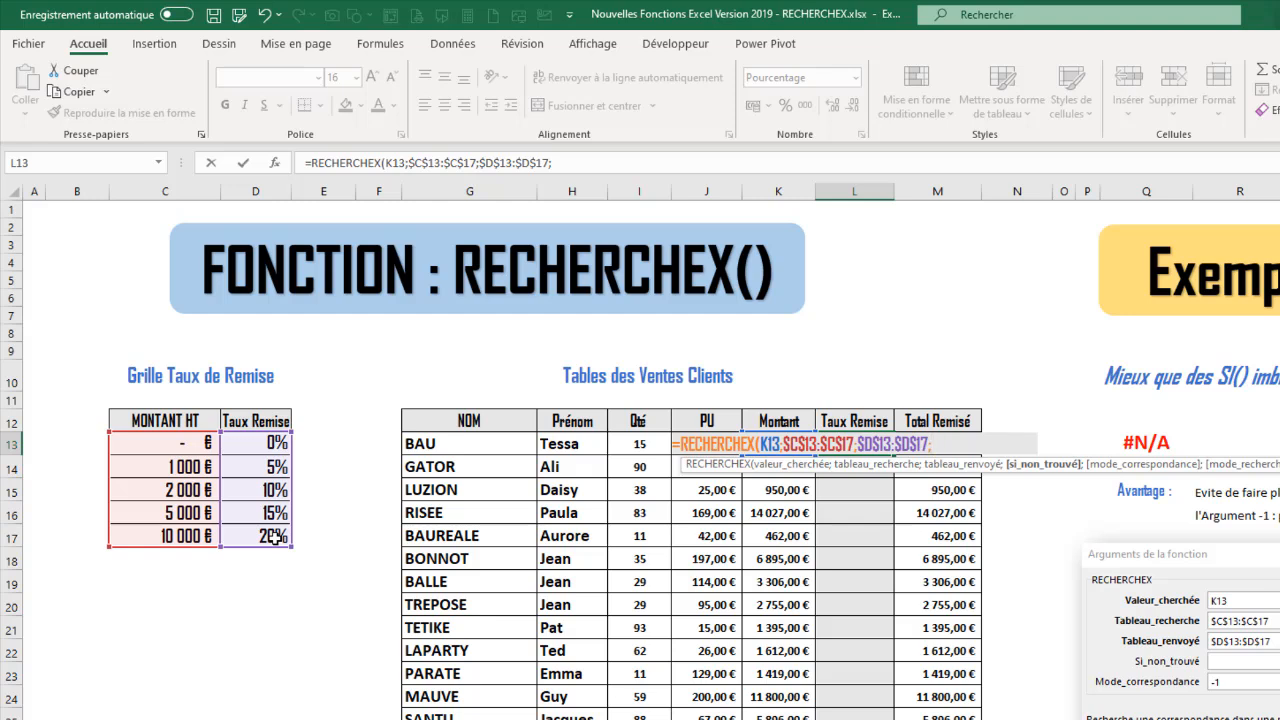
type(";")
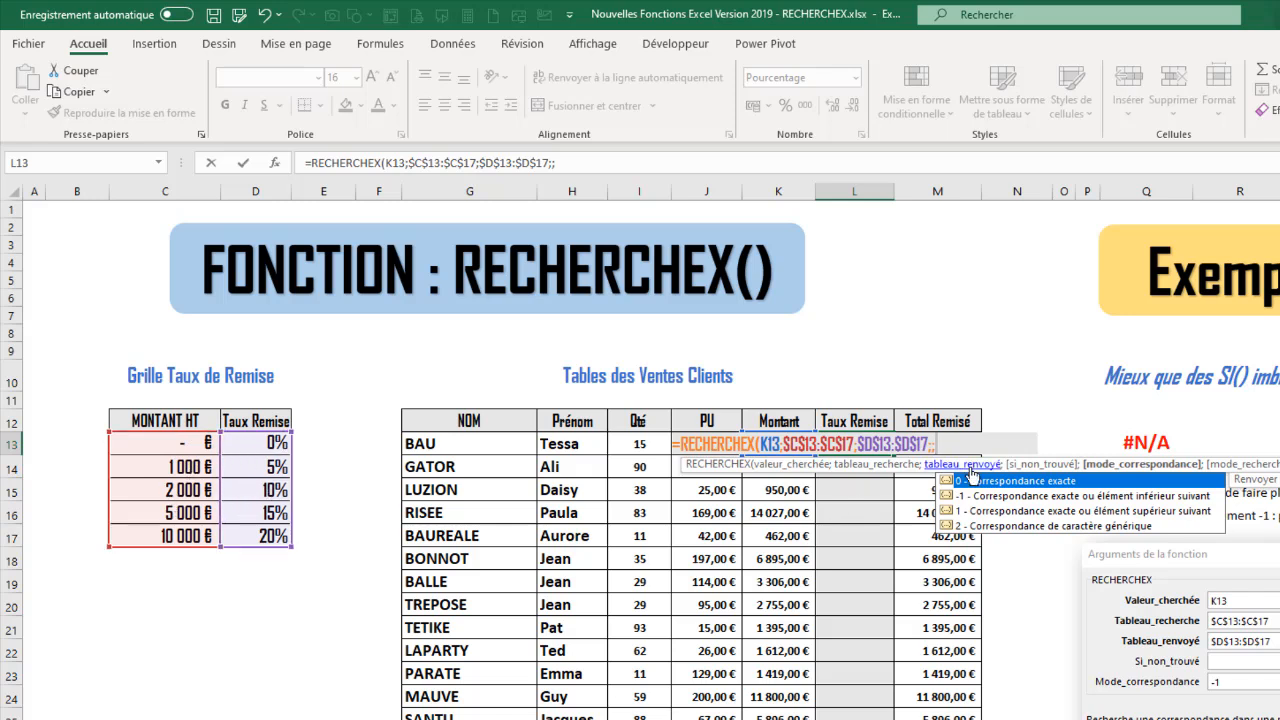
type("-1")
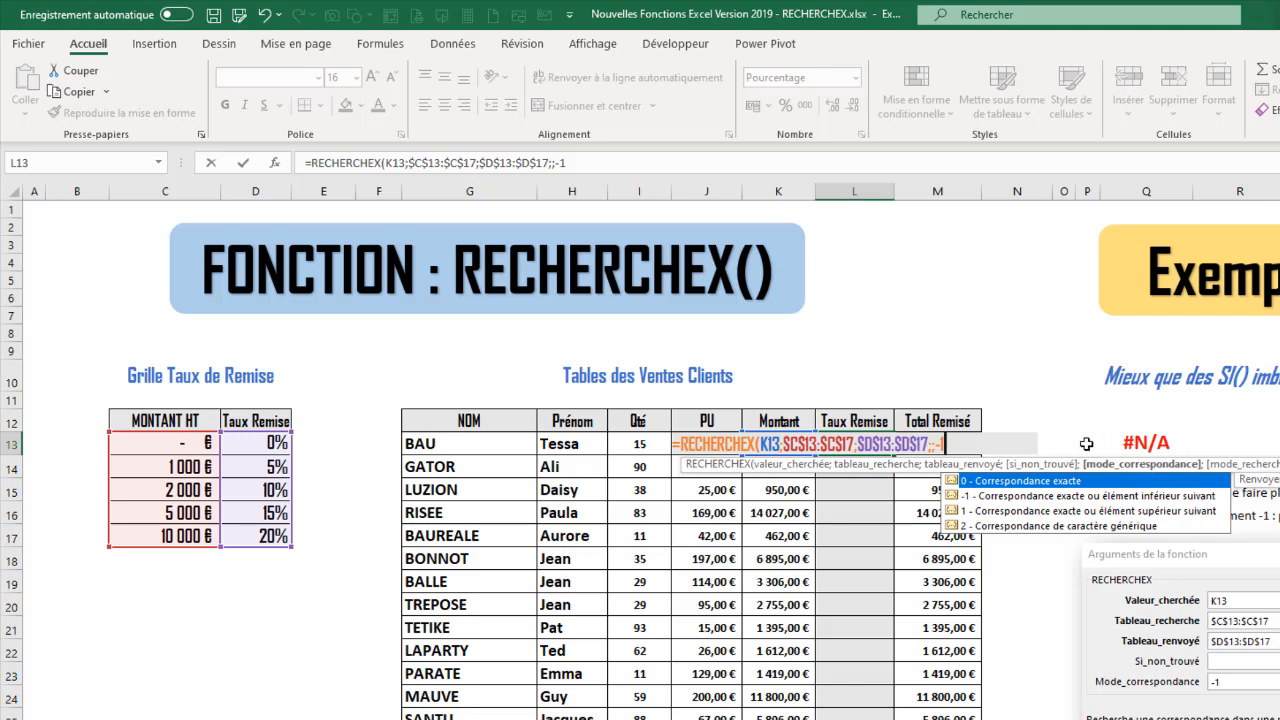
type(")")
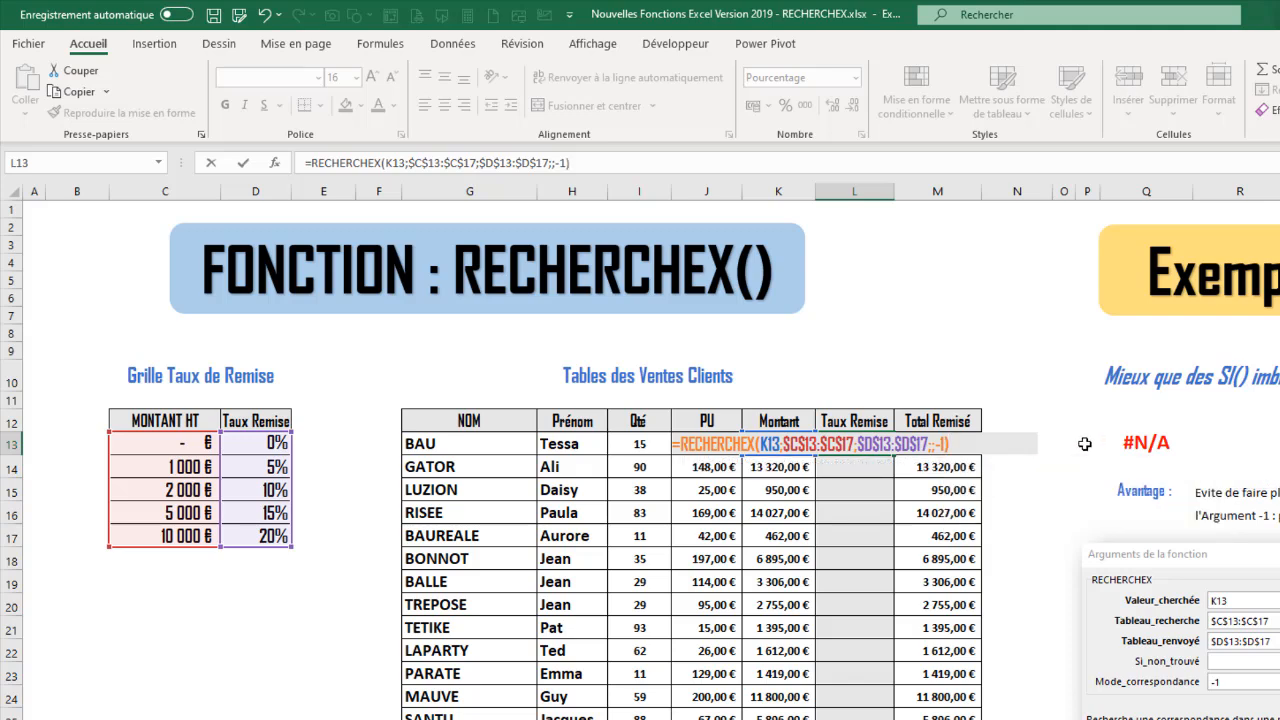
key("Return")
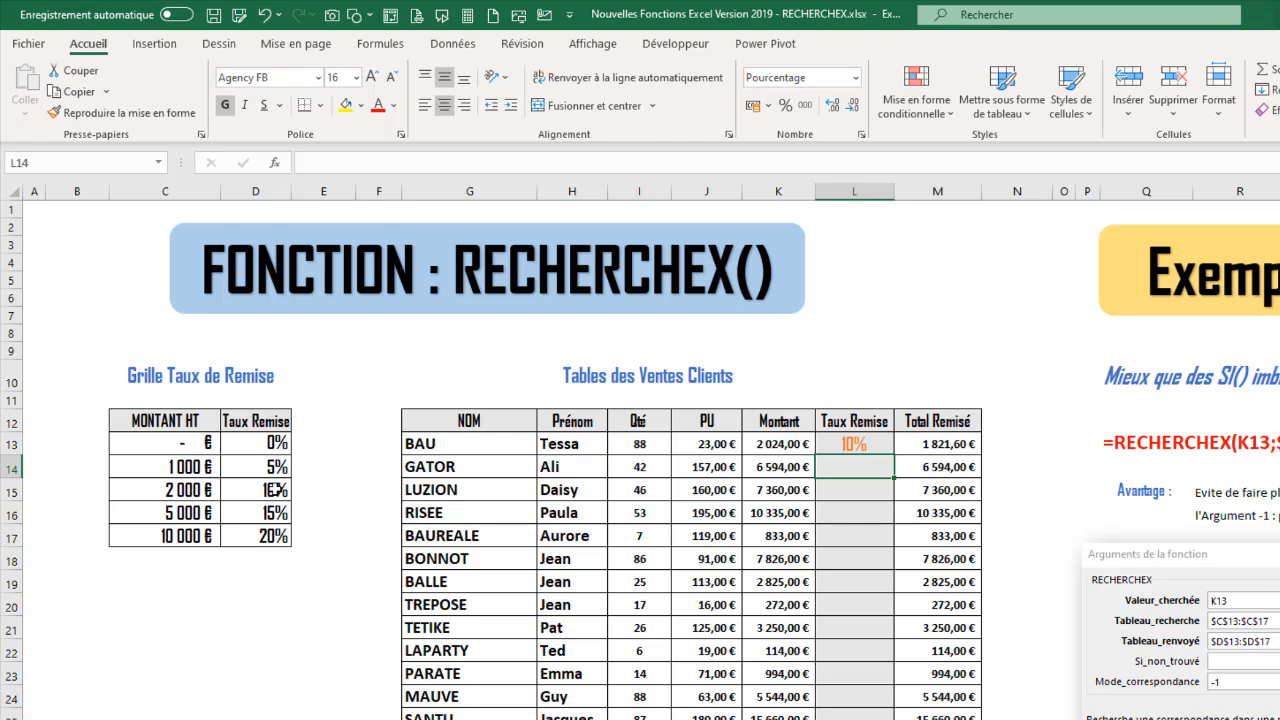
Copy the L13 formula down the Taux Remise column to row 28
left_click(855, 443)
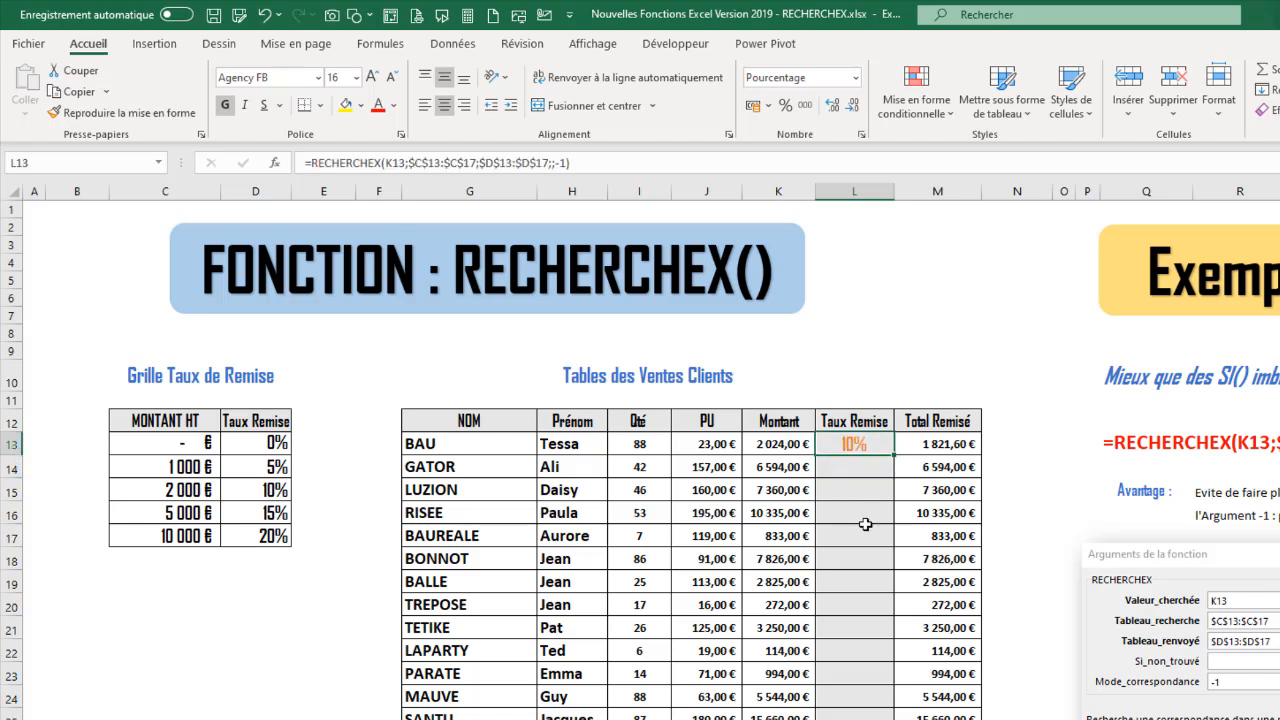
left_click_drag(890, 443, 891, 719)
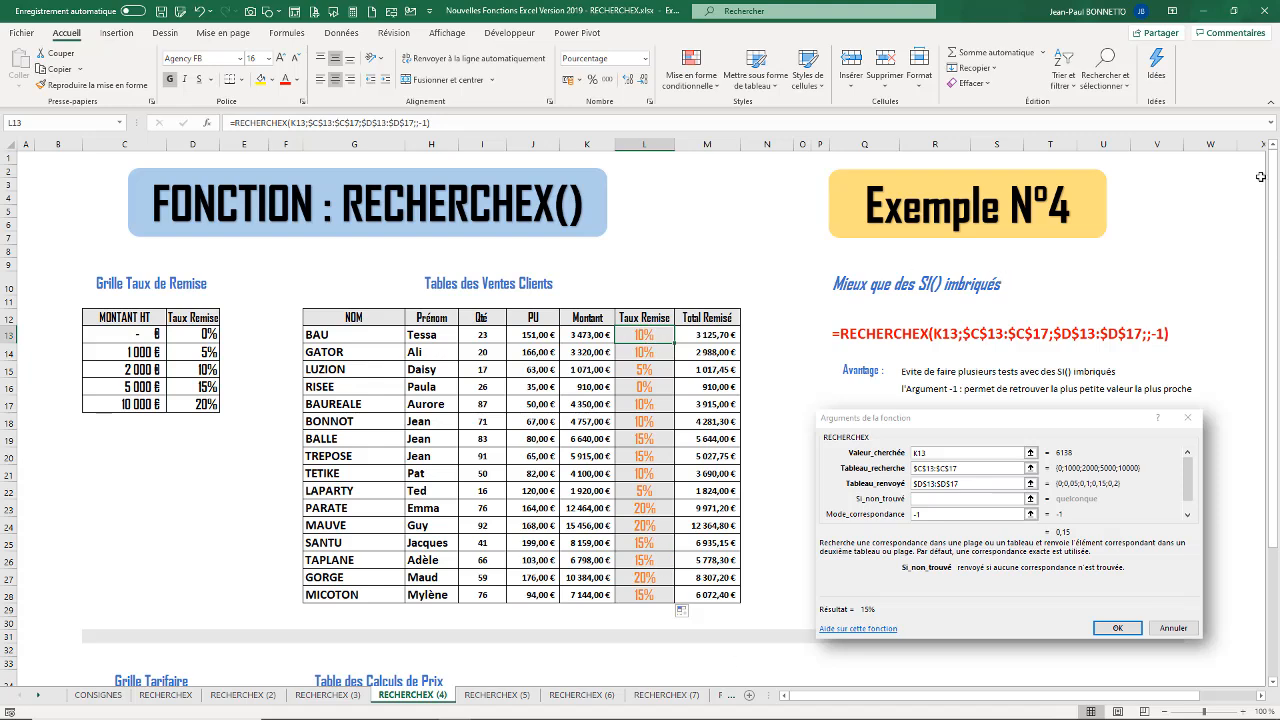
Examine the Prix formula in J37, the client ages in I37:I41, and the age thresholds and prices in the Grille Tarifaire
scroll(1273, 178, "down", 3)
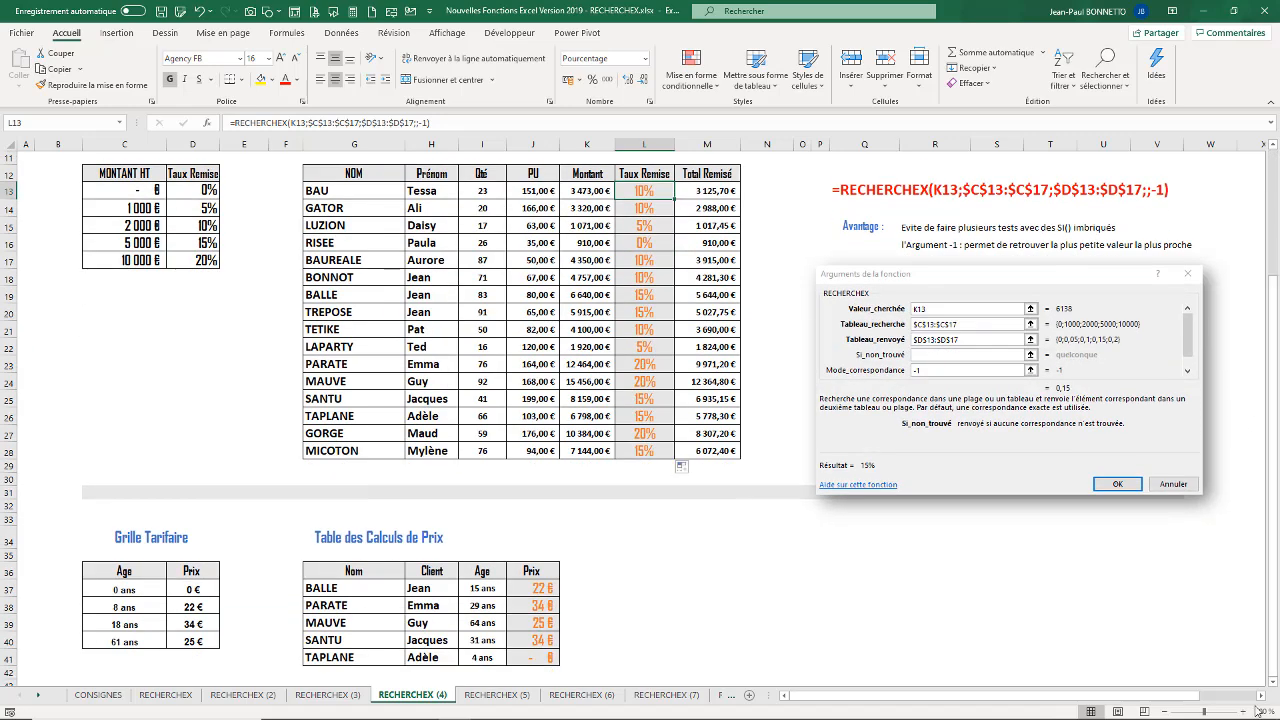
scroll(1273, 680, "down", 2)
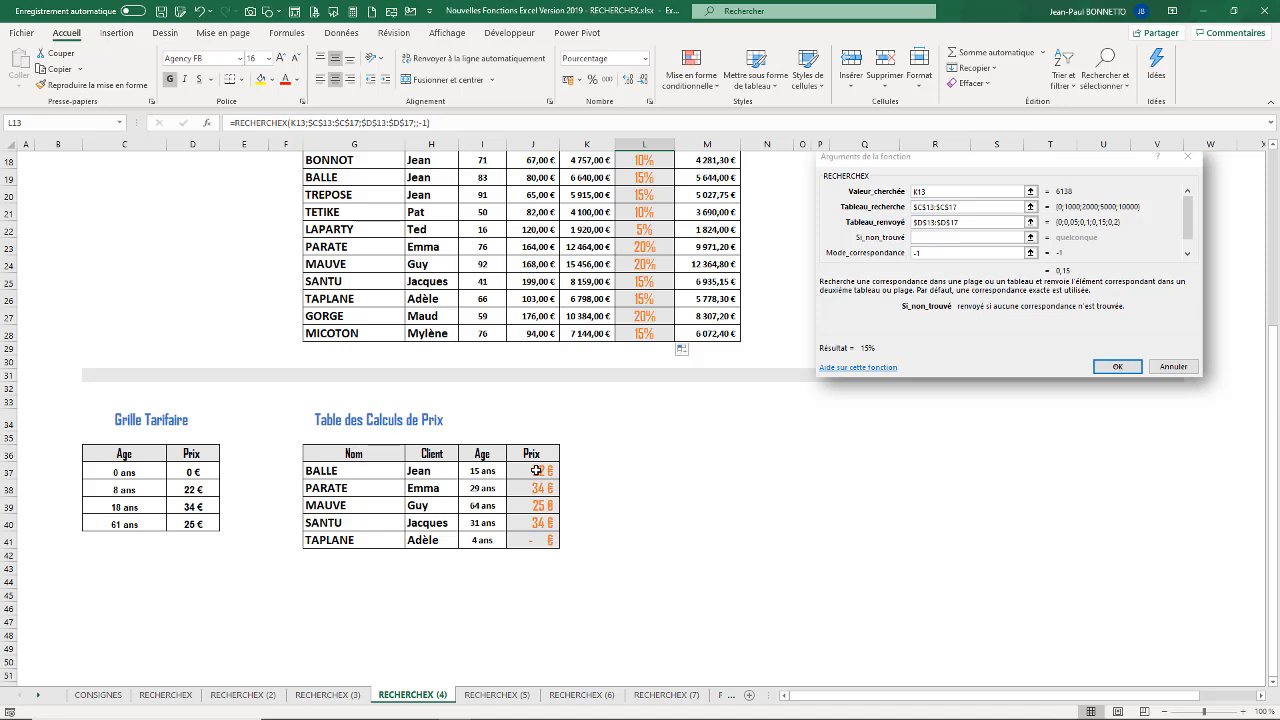
left_click(536, 470)
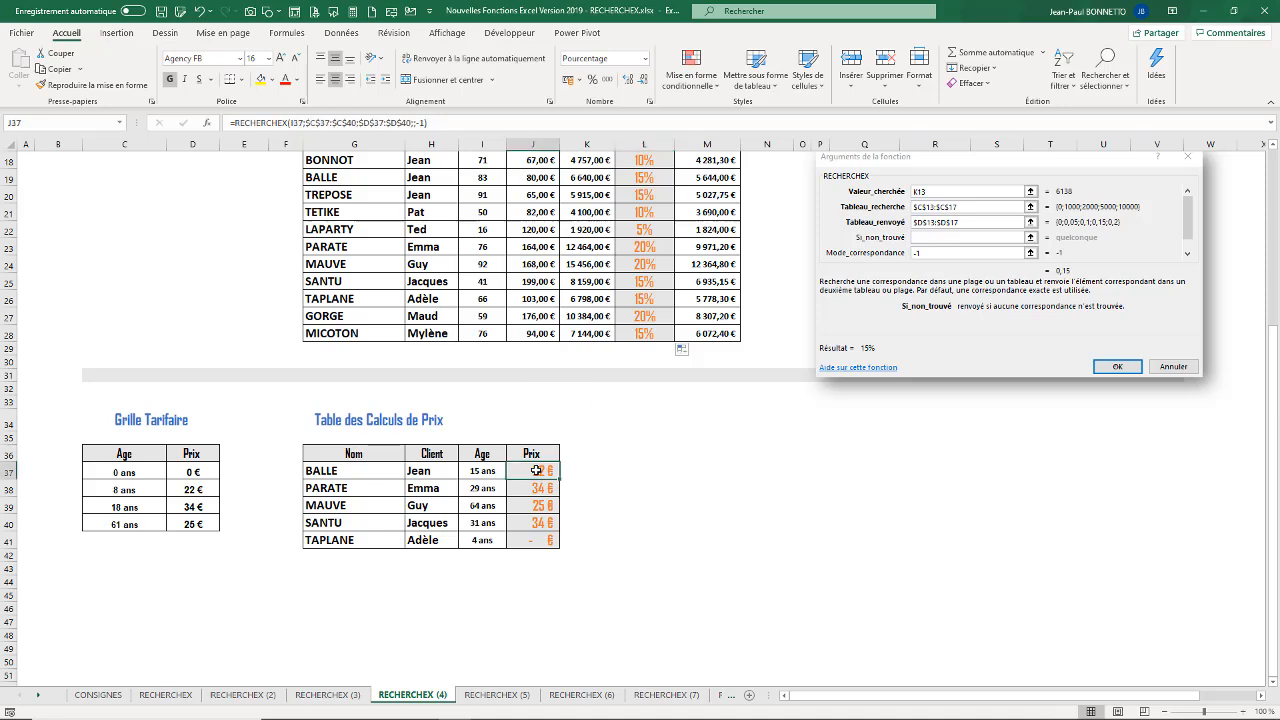
left_click(130, 470)
left_click_drag(484, 473, 484, 542)
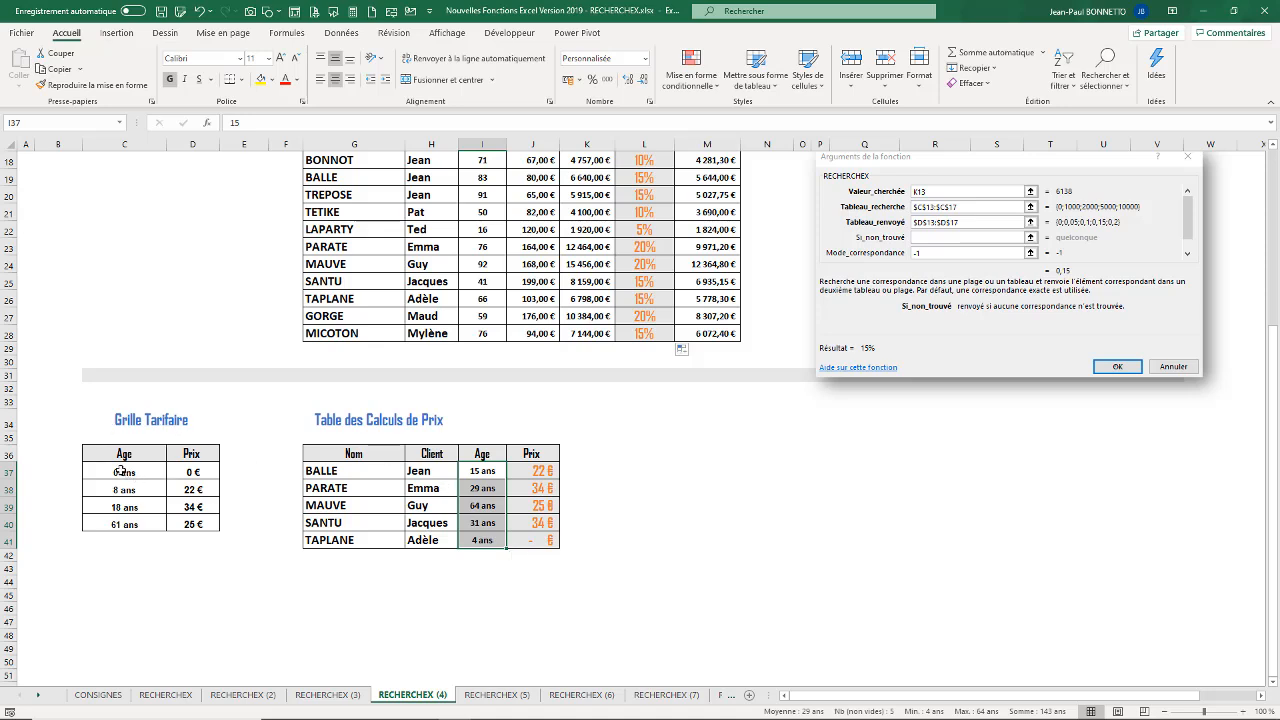
left_click(117, 471)
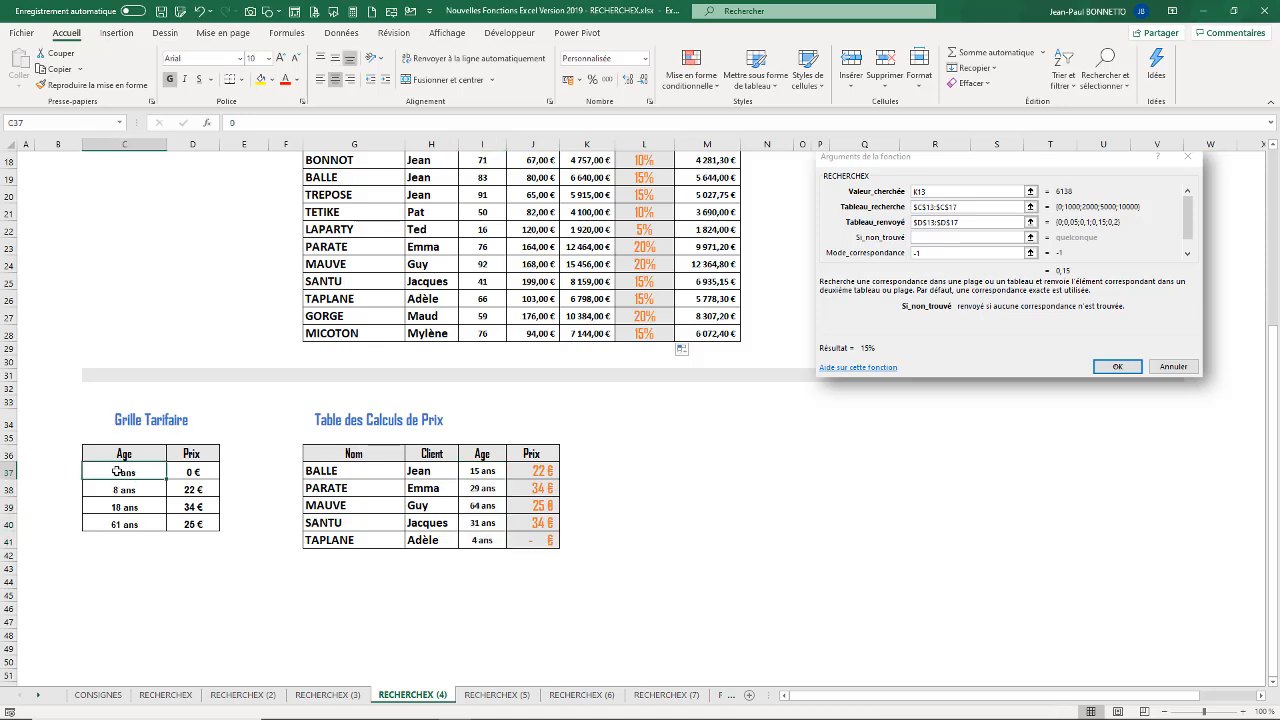
left_click(200, 471)
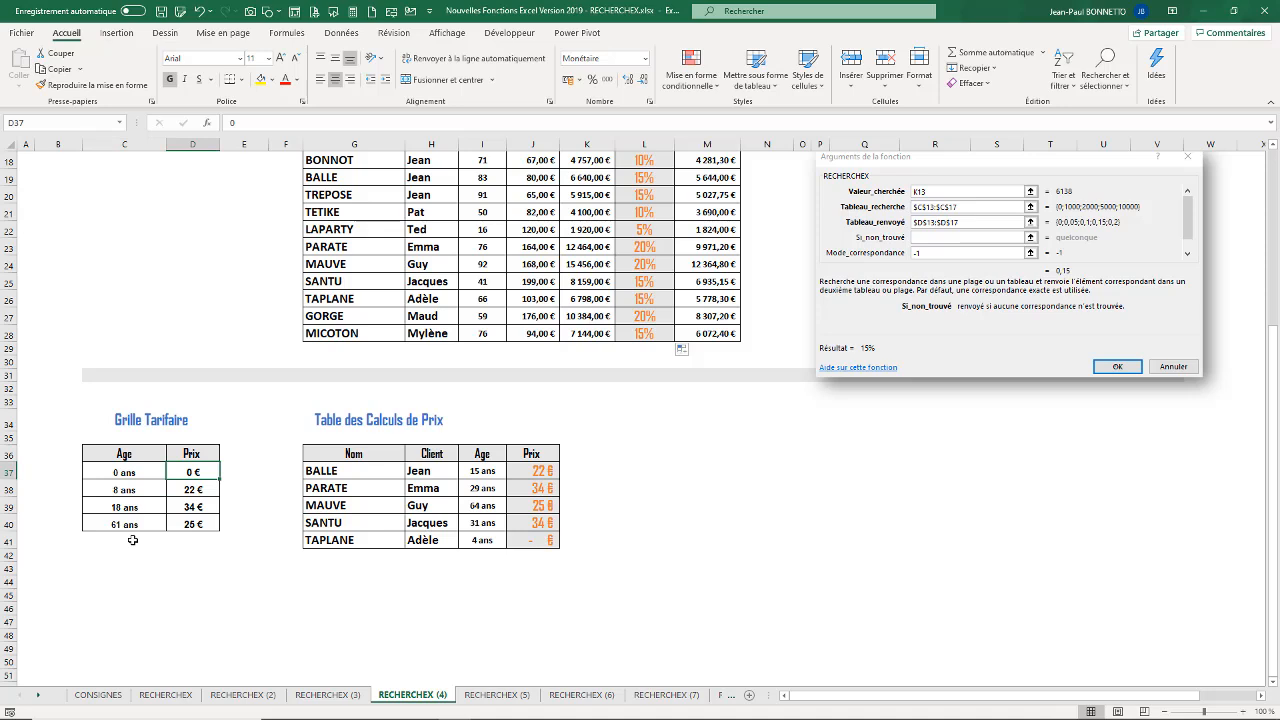
left_click(123, 489)
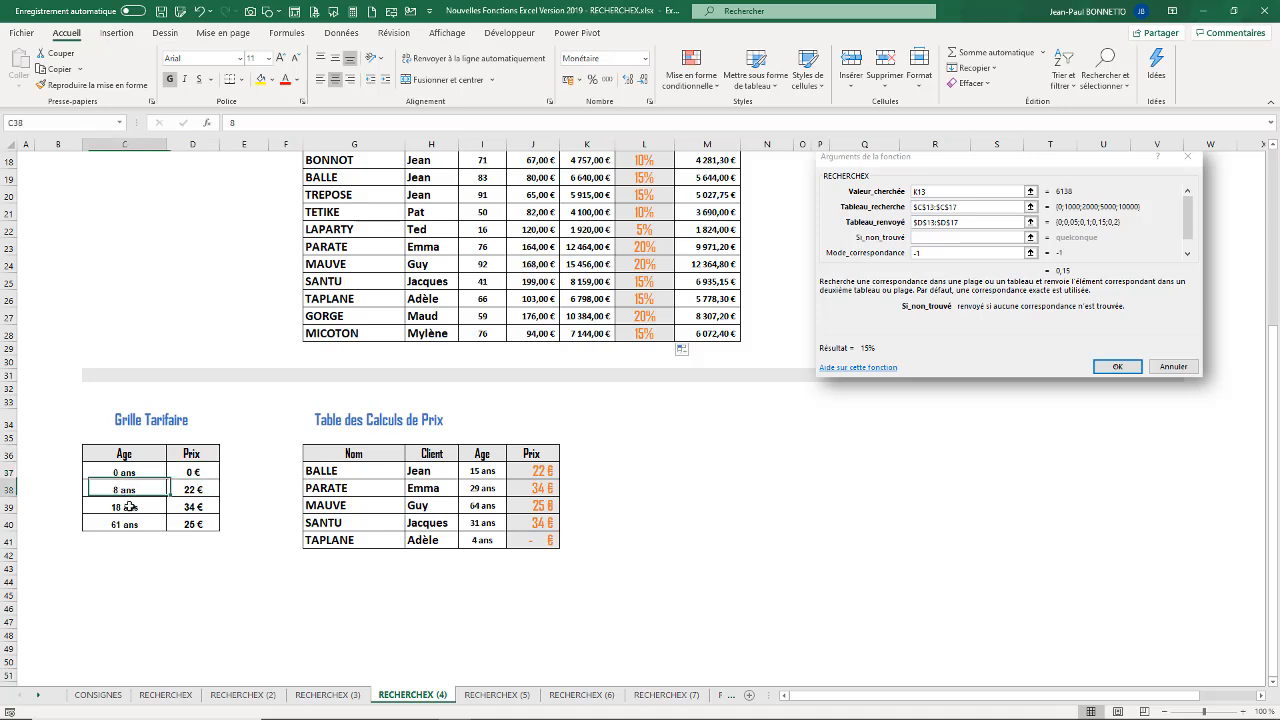
left_click(190, 490)
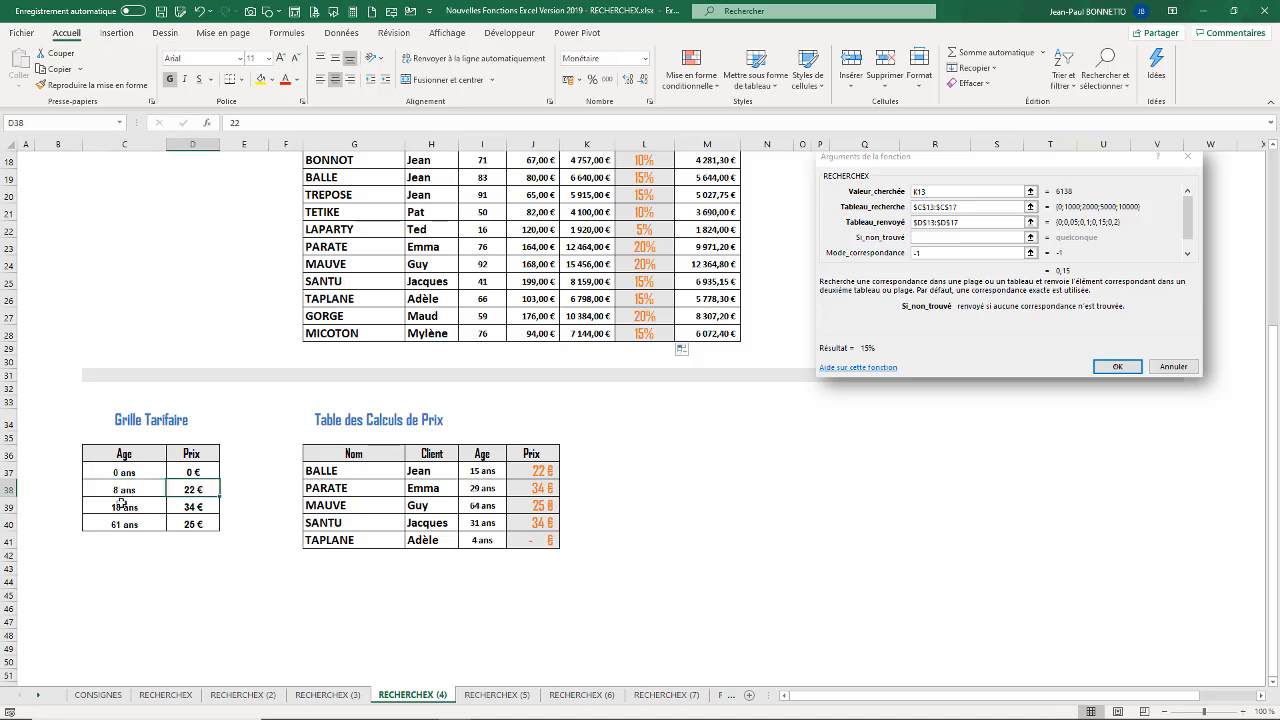
left_click(122, 506)
left_click(124, 522)
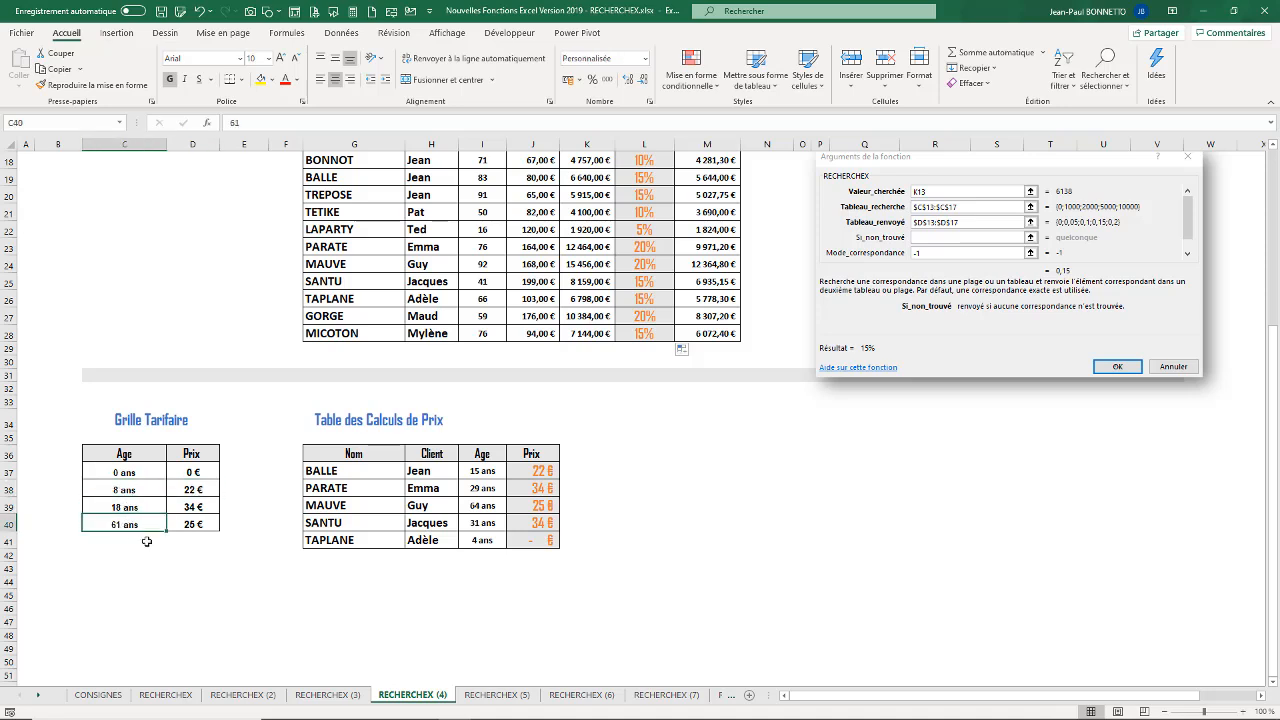
left_click(194, 506)
left_click(126, 527)
left_click(190, 524)
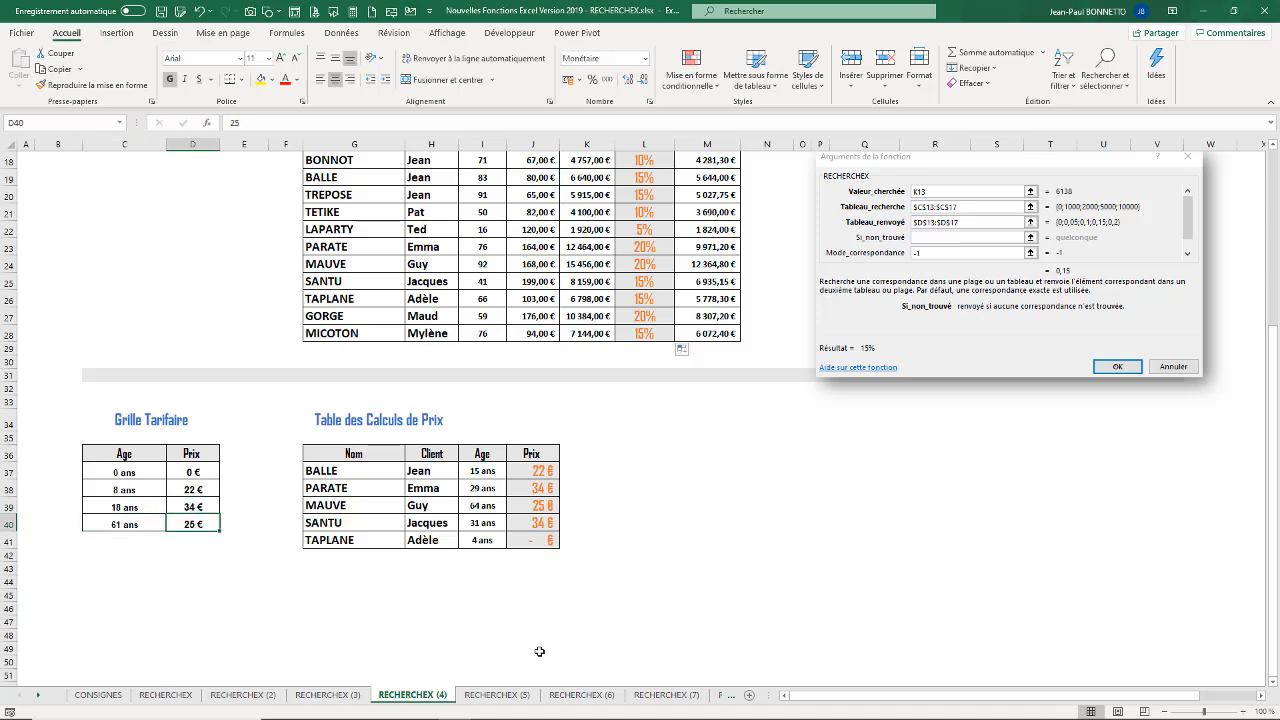
Clear the prices in J37:J41 and start a RECHERCHEX formula in J37 with I37 as the lookup value
left_click_drag(532, 470, 540, 540)
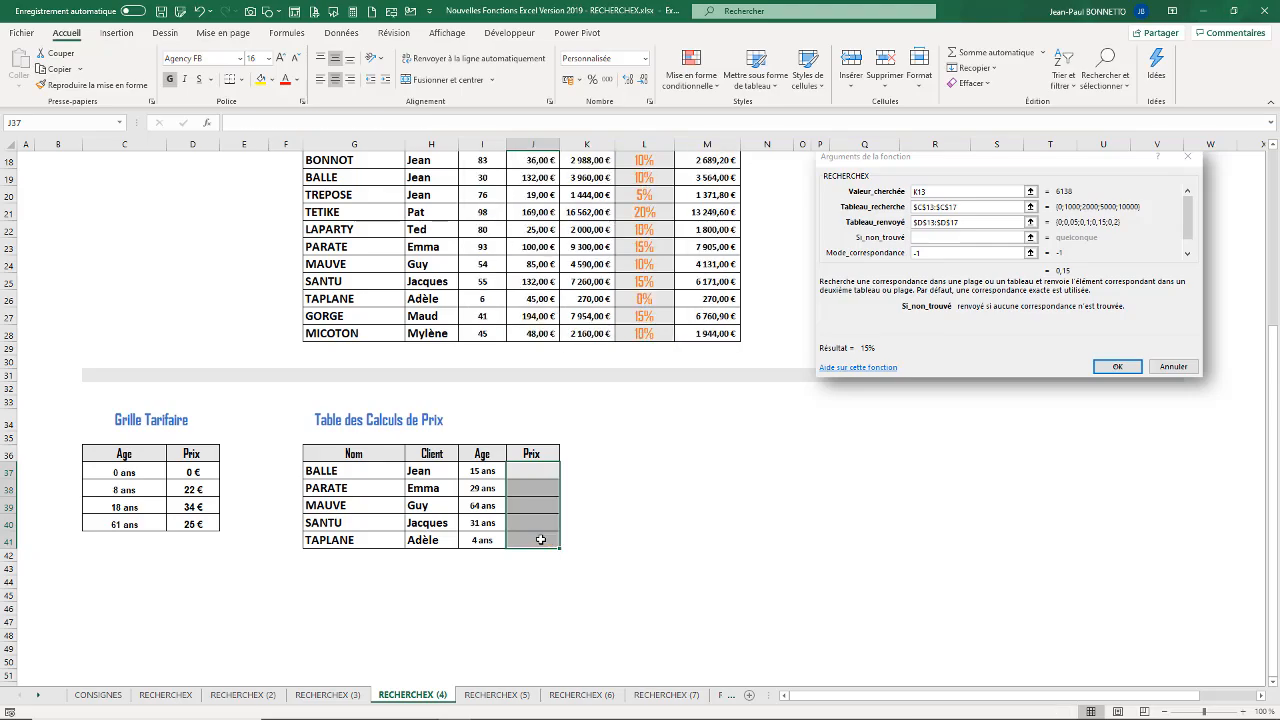
key("Delete")
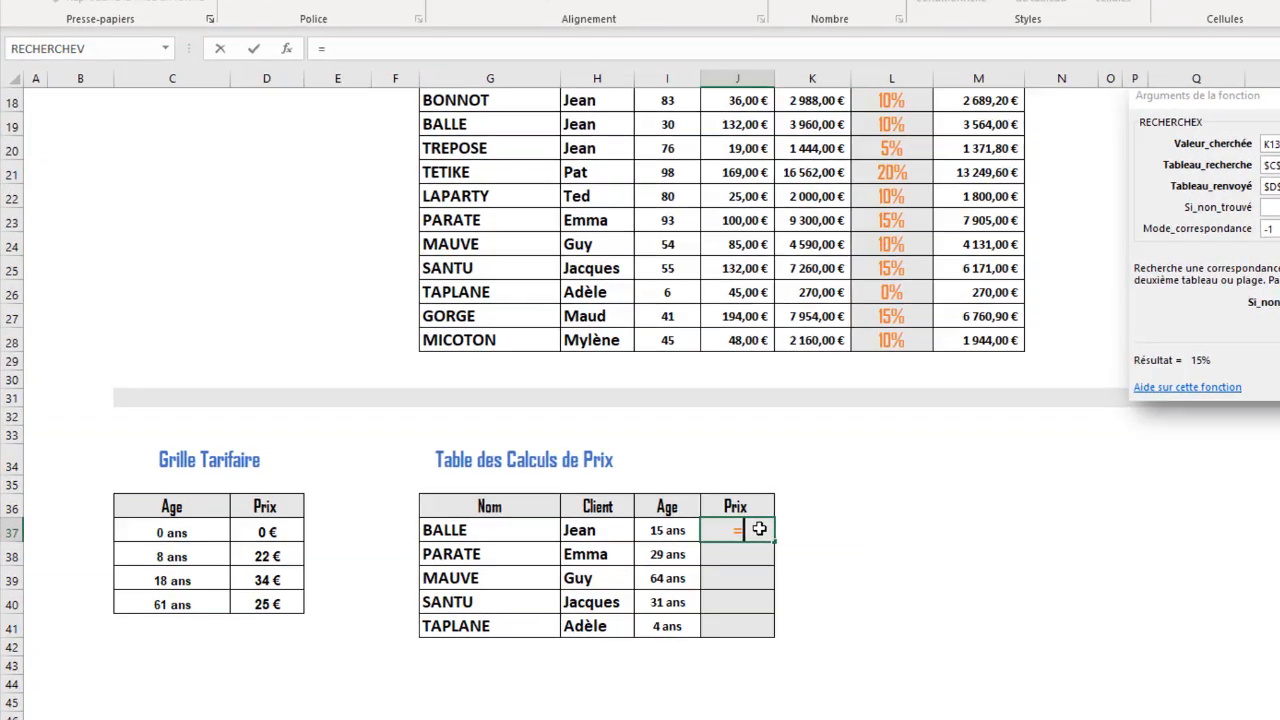
type("=re")
double_click(820, 605)
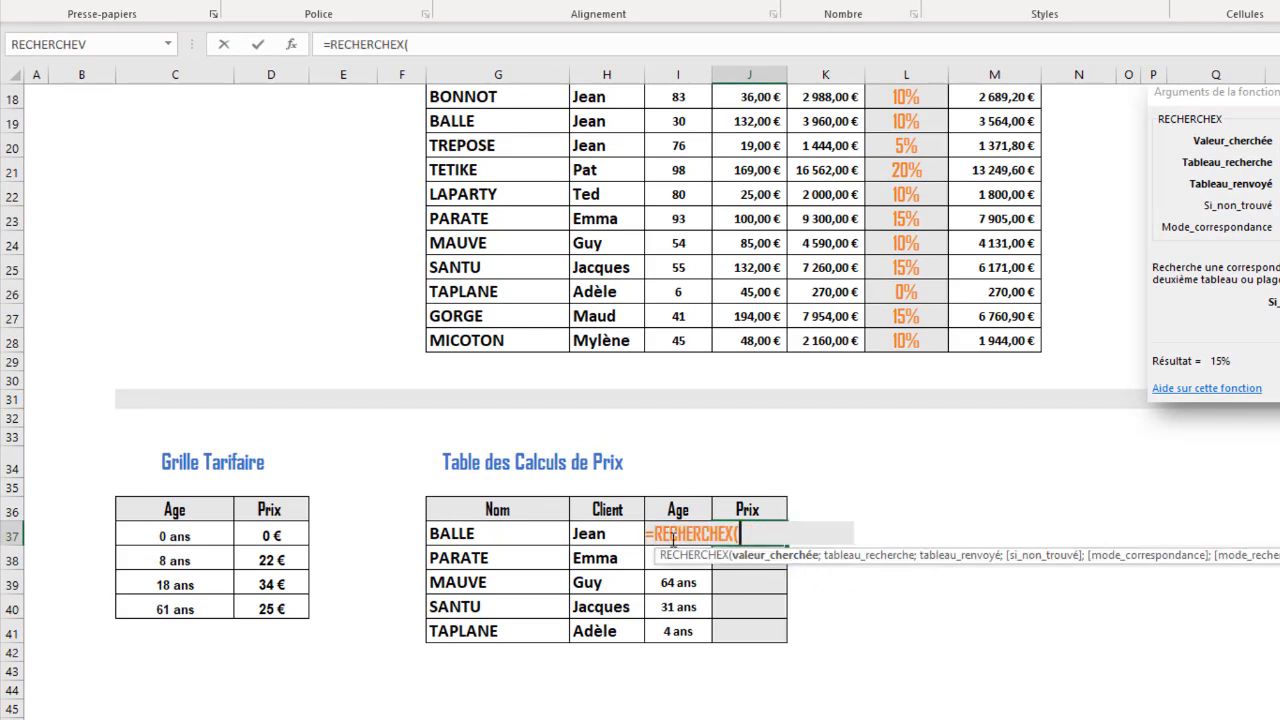
left_click_drag(657, 558, 830, 578)
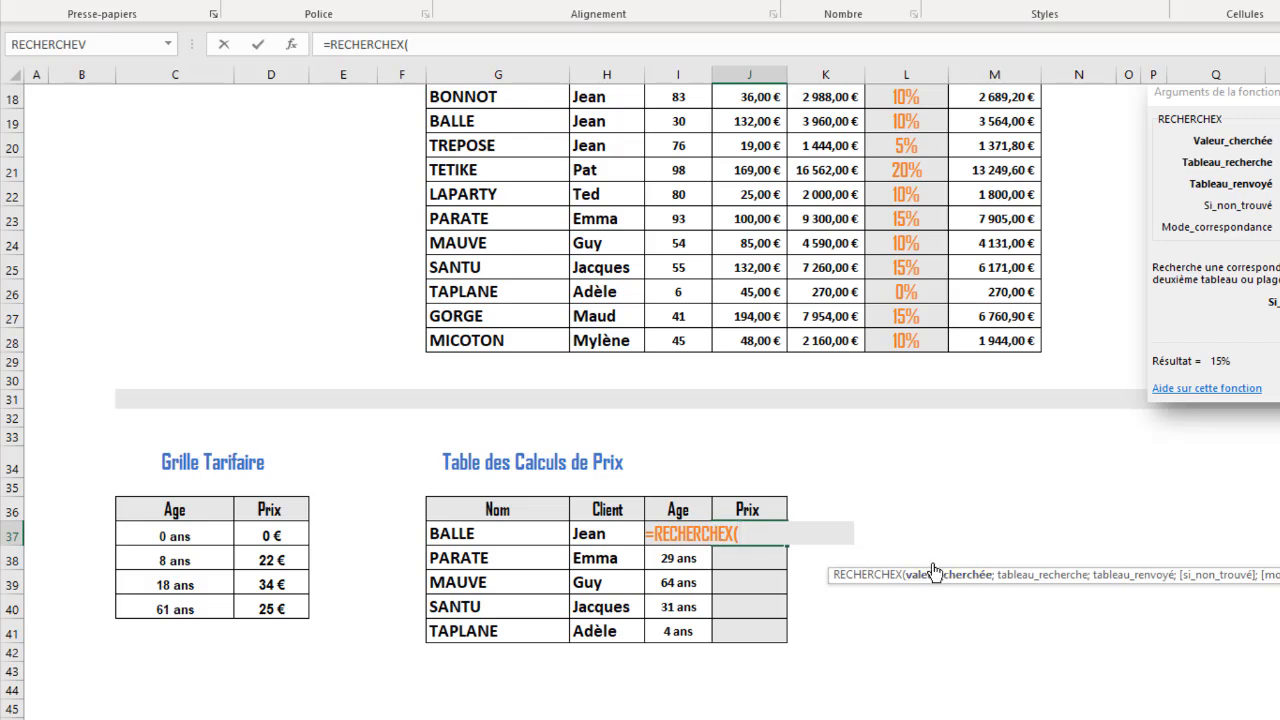
left_click(680, 558)
key("Up")
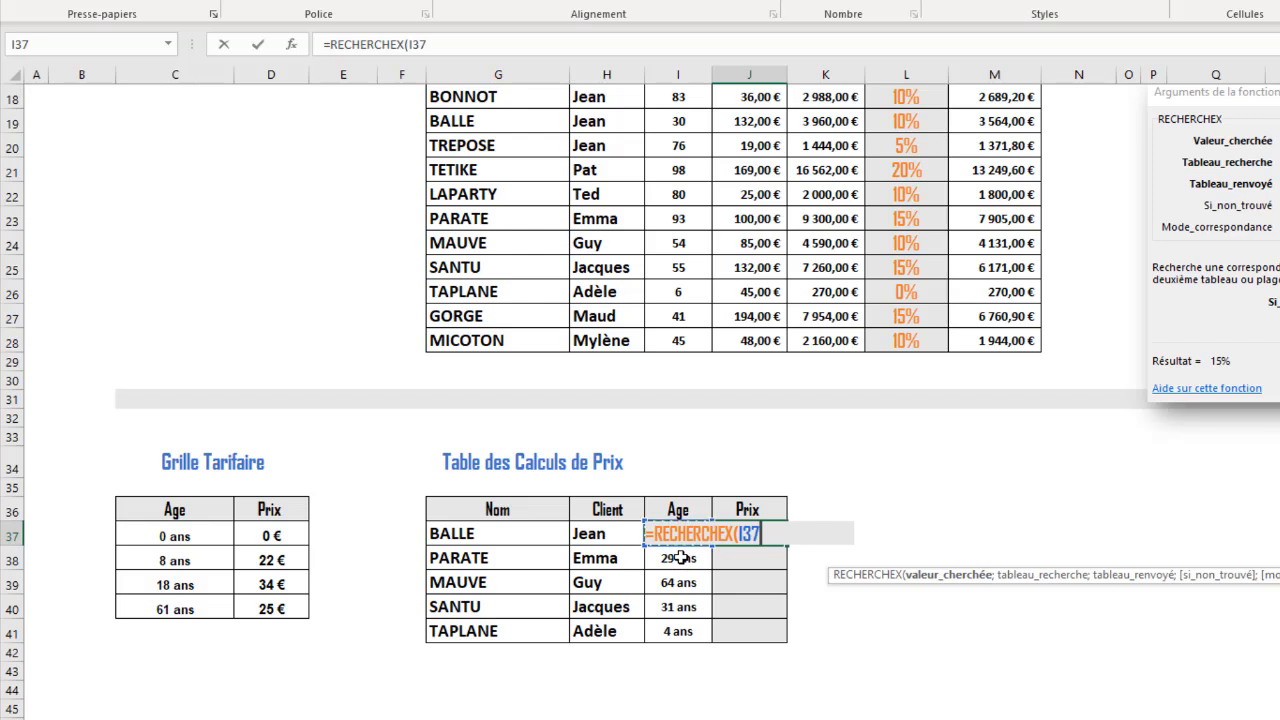
type(";")
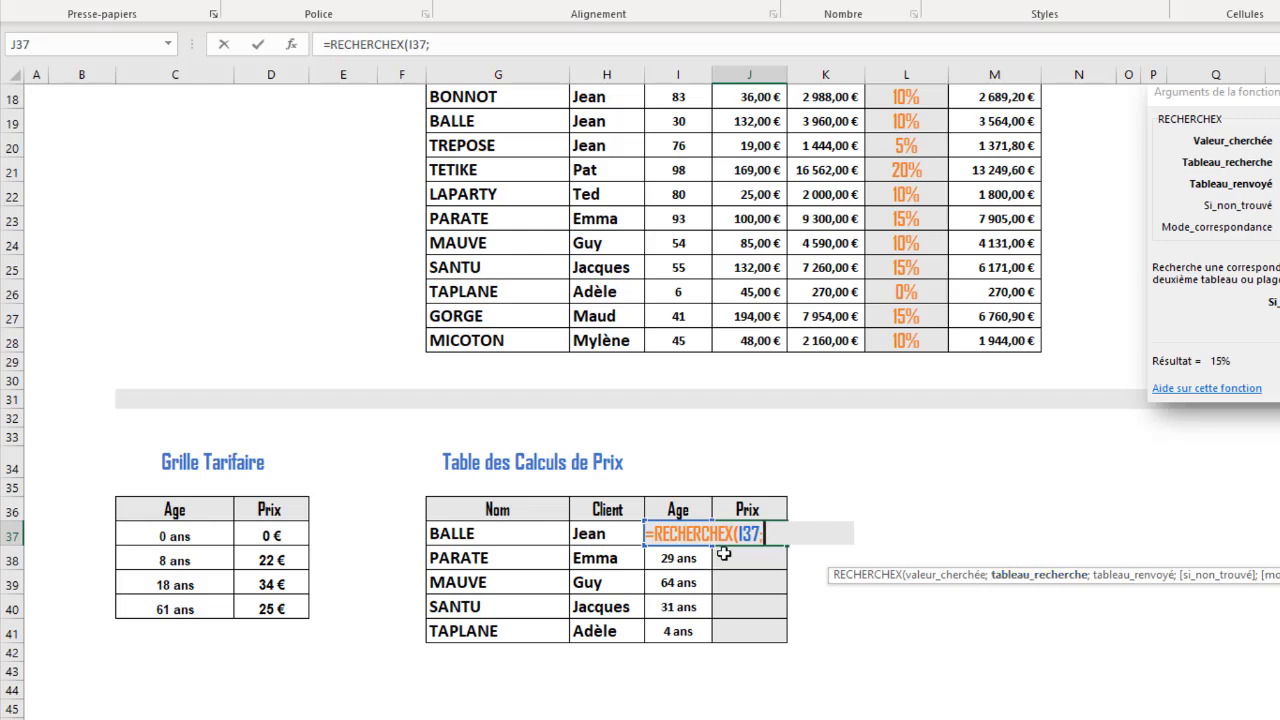
Add the absolute lookup array $C$37:$C$40 and return array $D$37:$D$40 to the RECHERCHEX formula in J37
left_click_drag(162, 526, 180, 603)
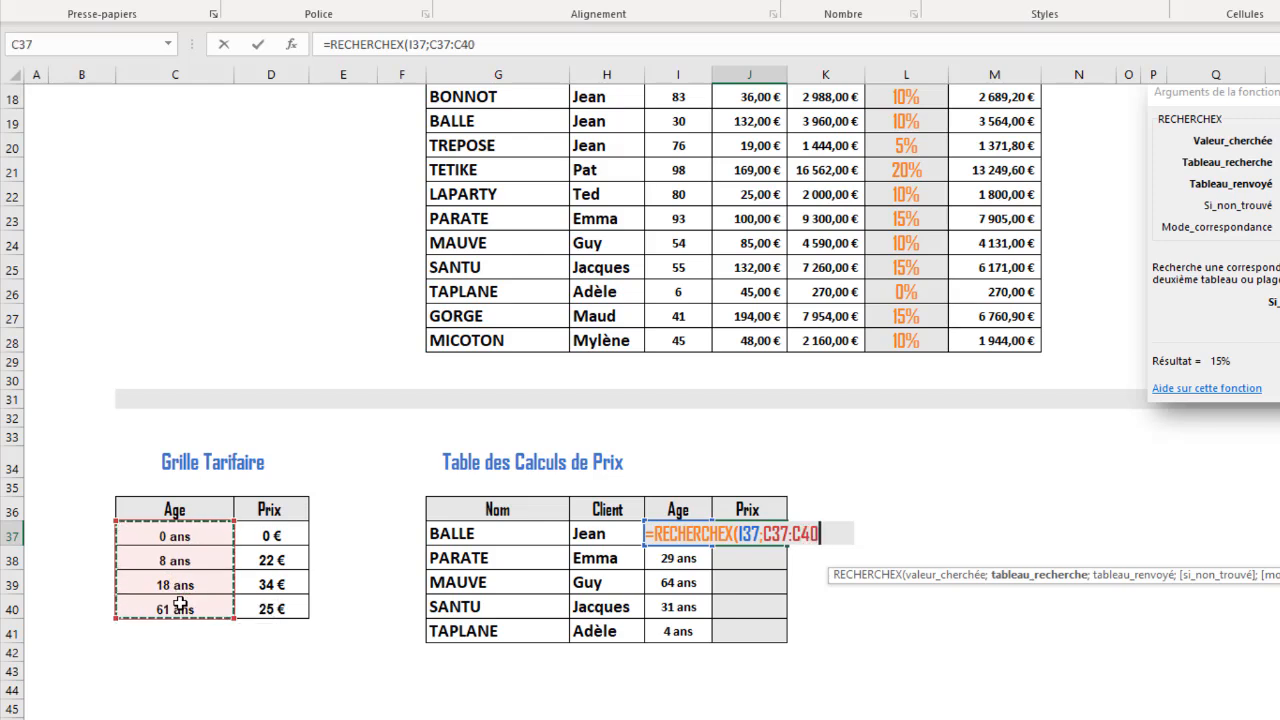
key("F4")
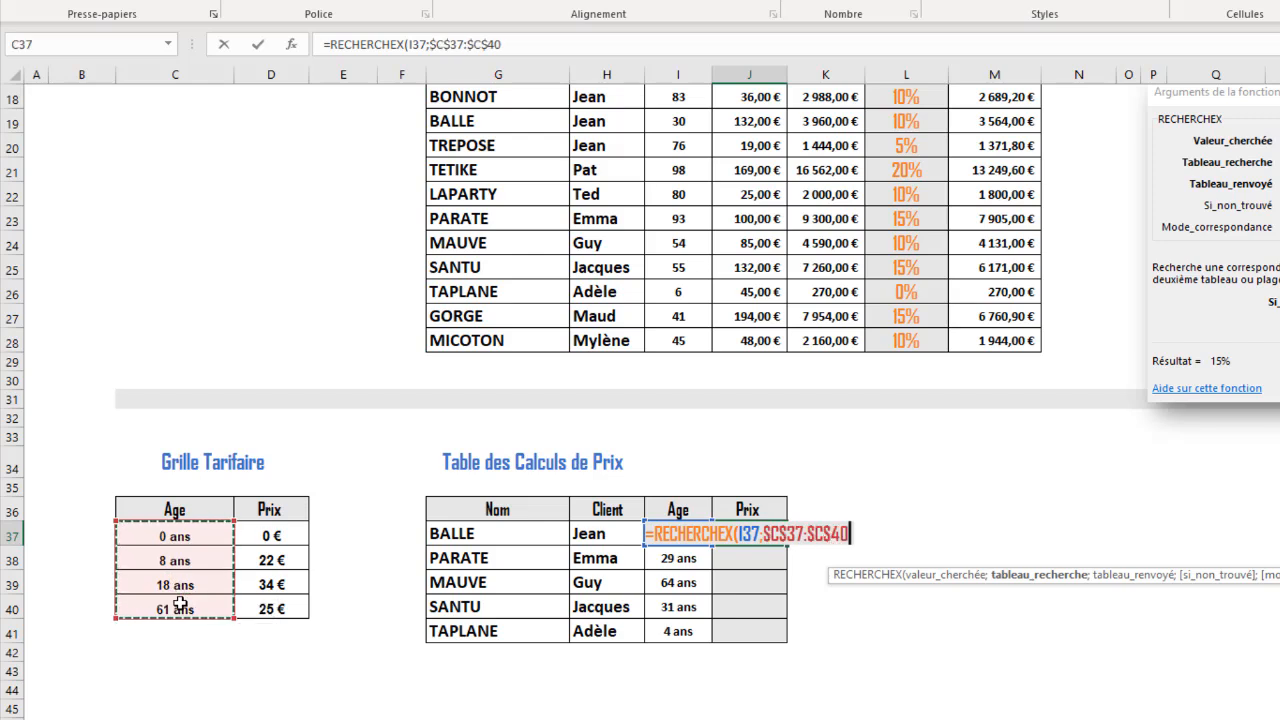
type(";")
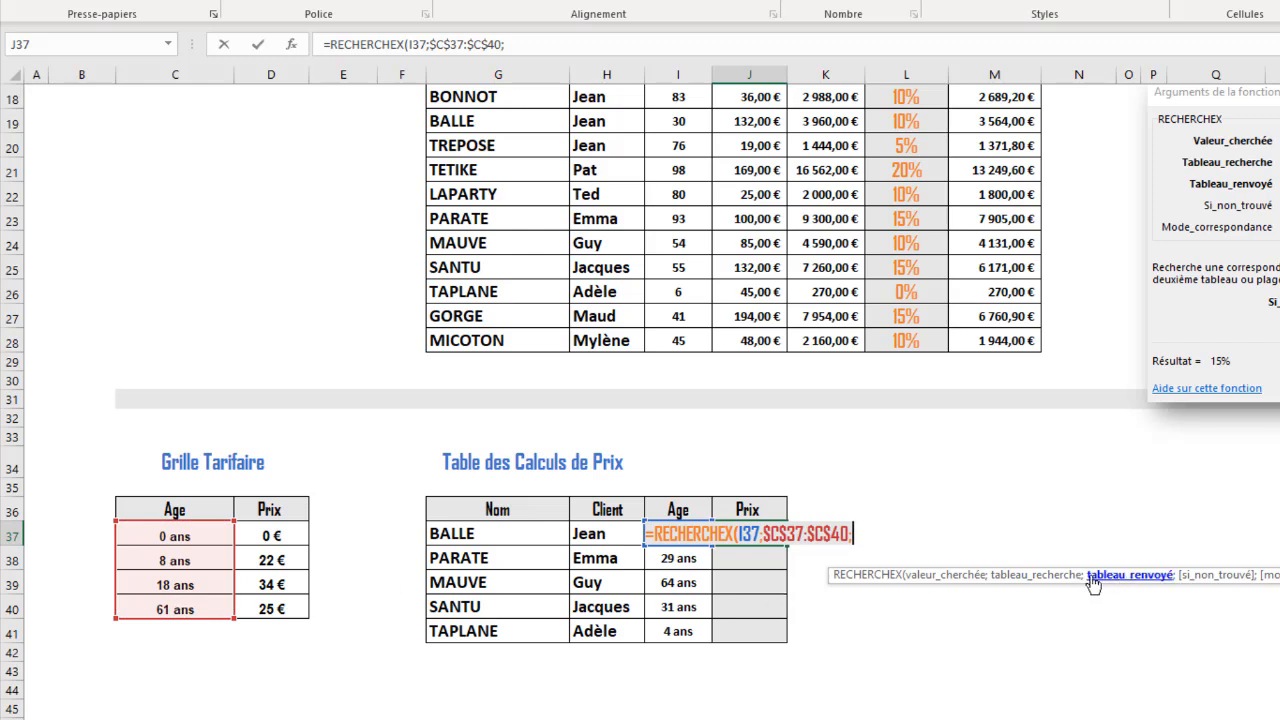
left_click_drag(272, 535, 273, 603)
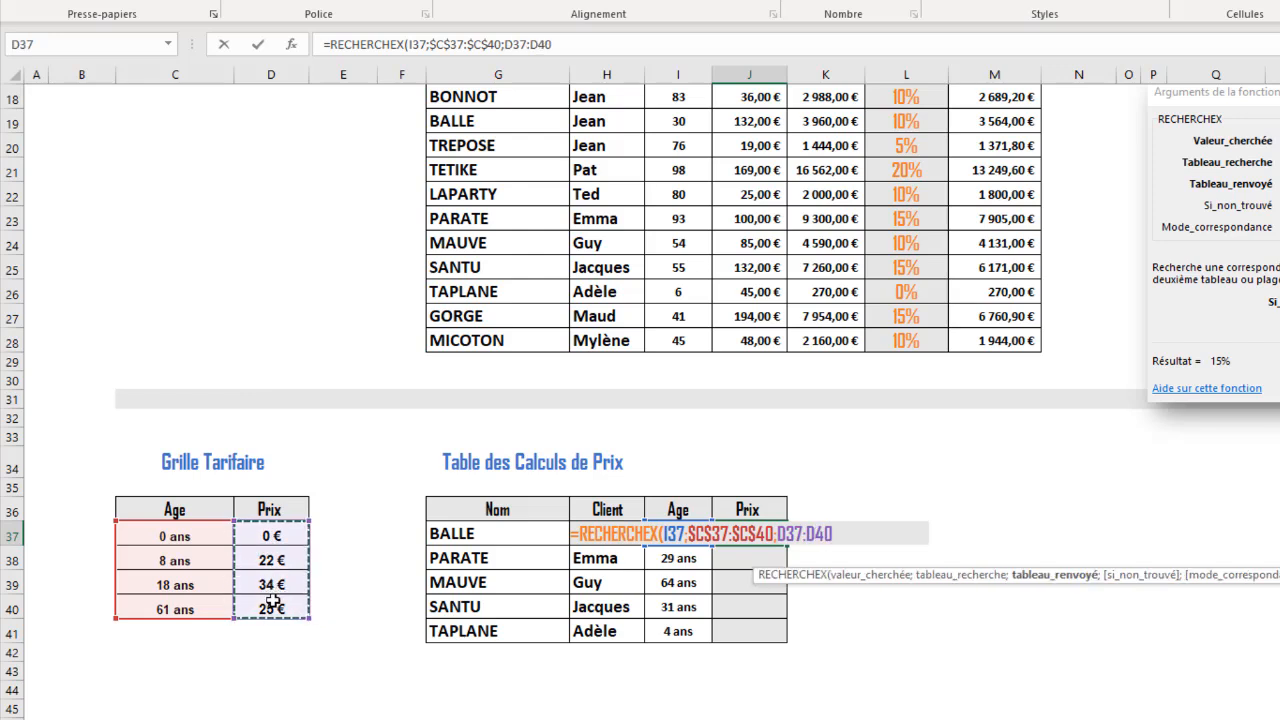
key("F4")
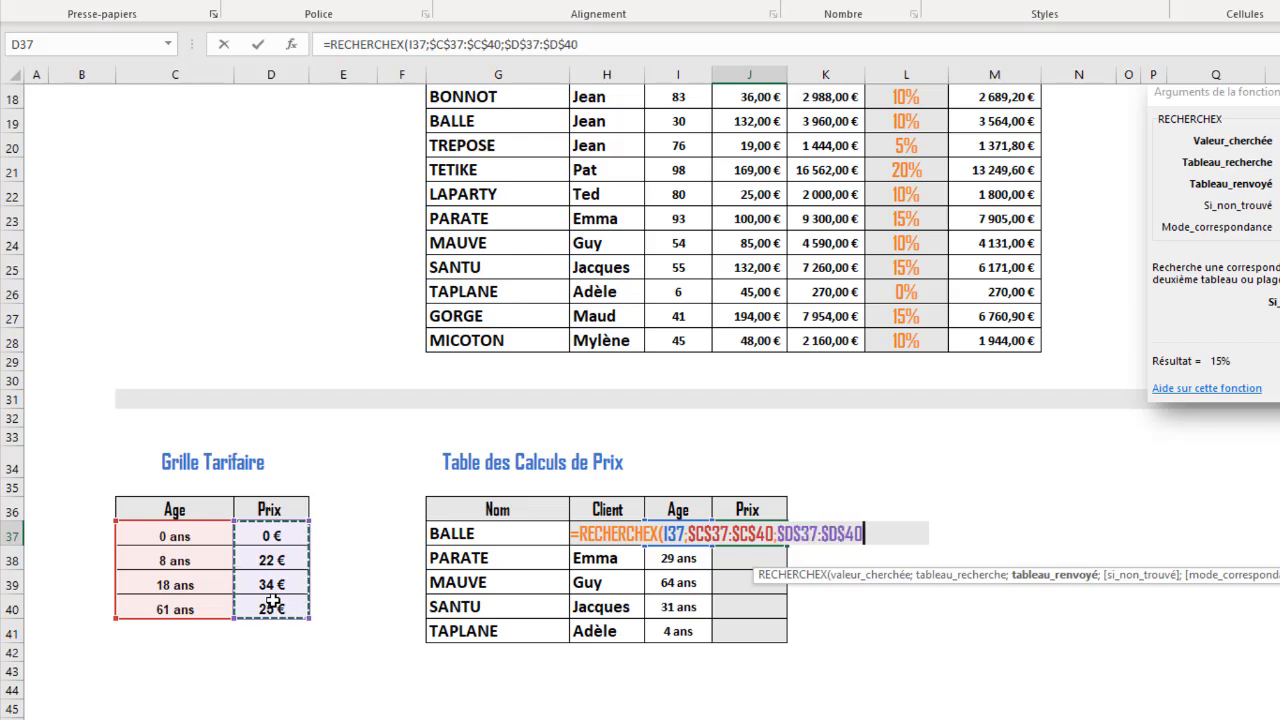
type(";")
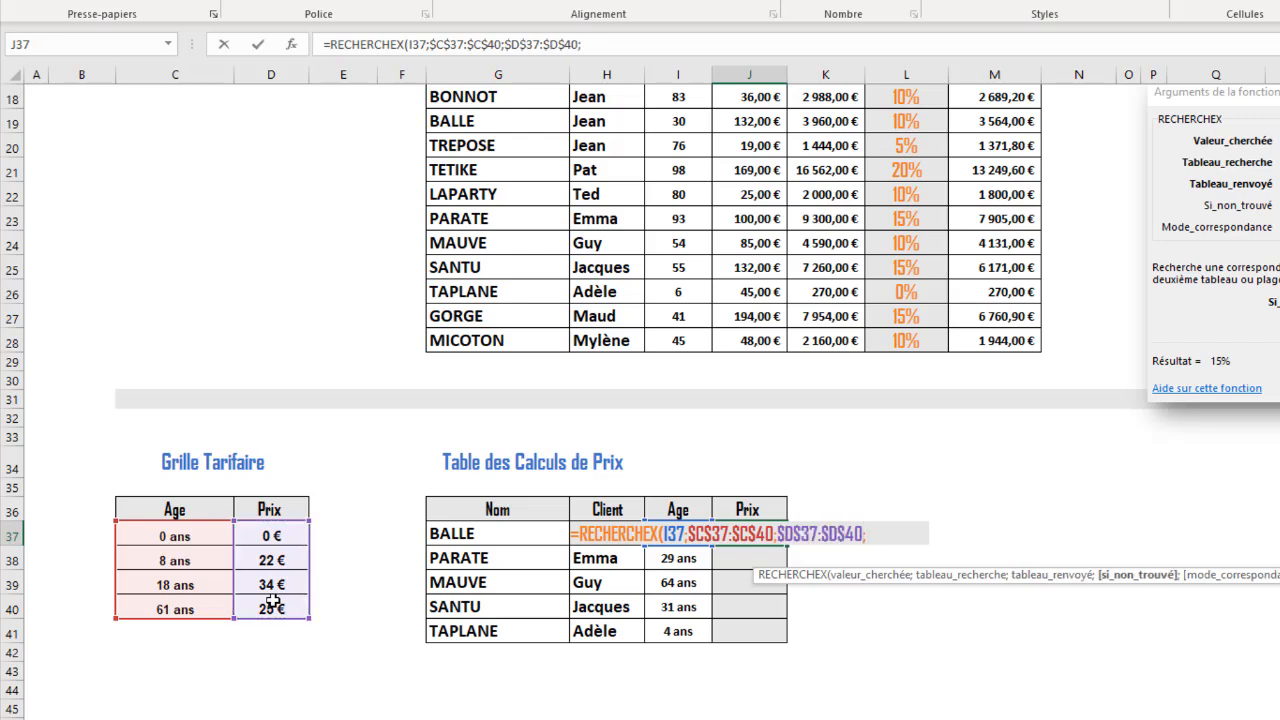
Finish the J37 formula with an empty not-found argument and match mode -1, and copy it down to J41
type(";")
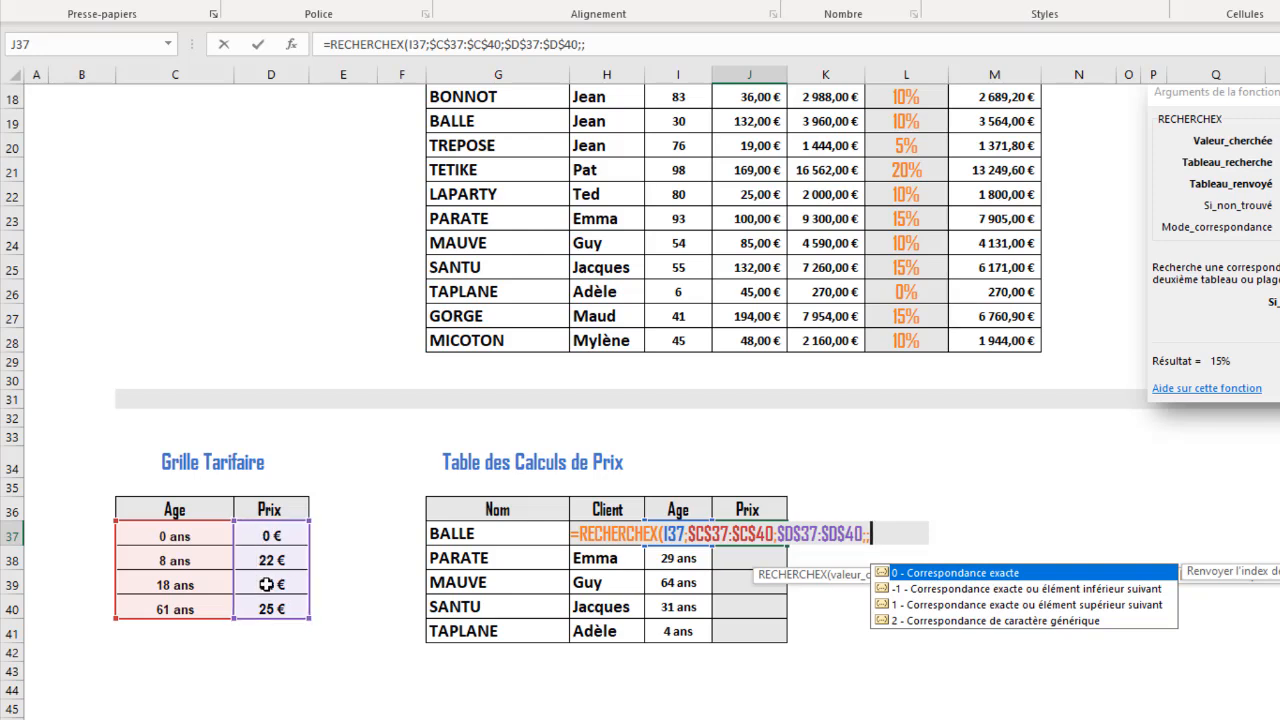
type("-1")
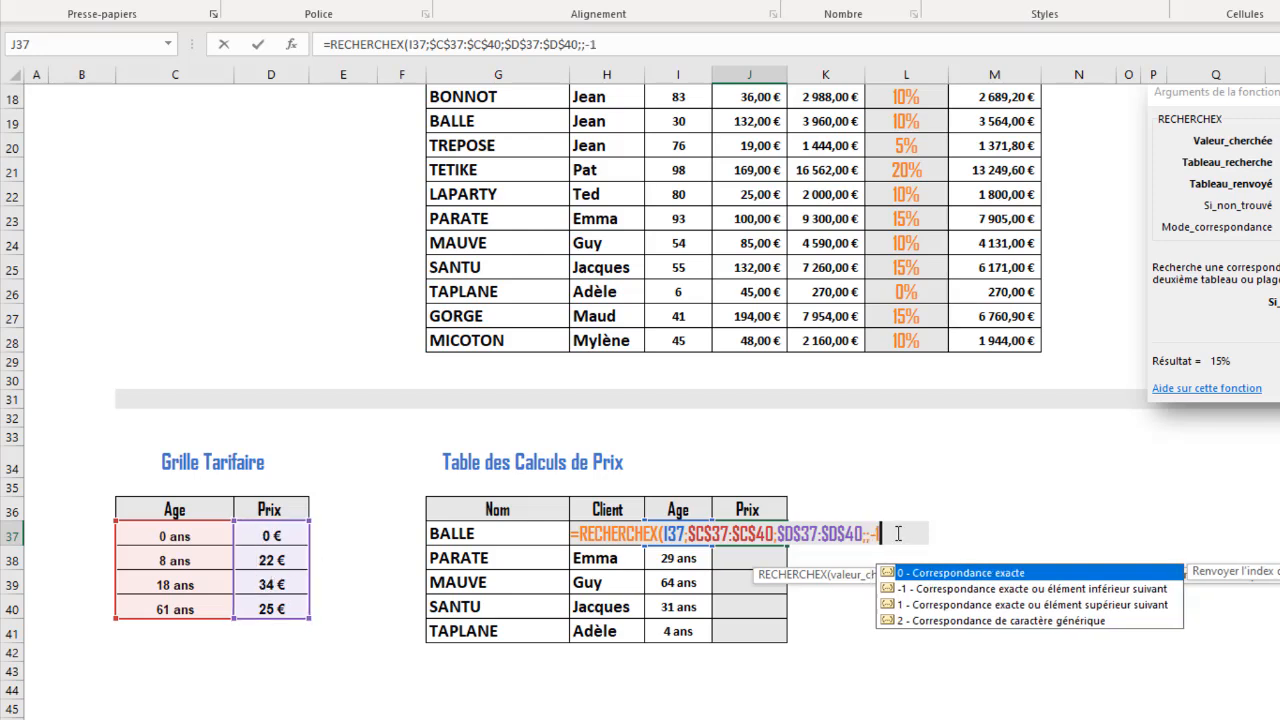
type(")")
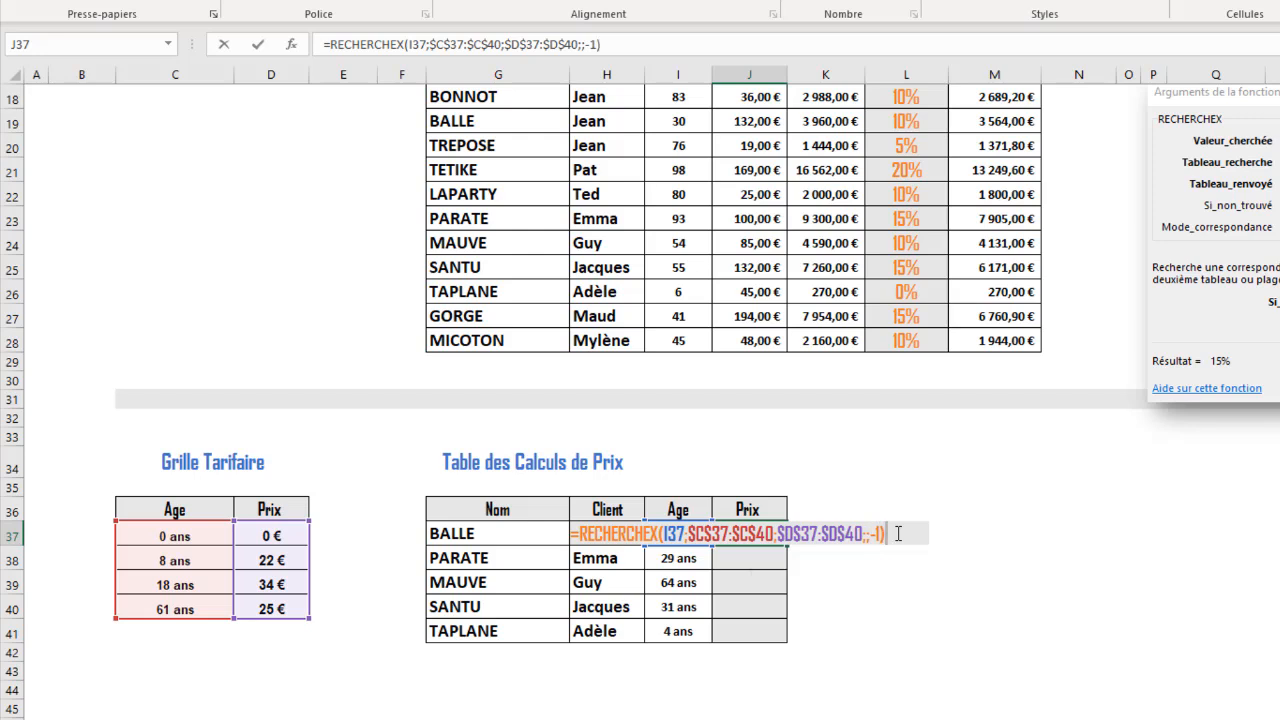
key("Return")
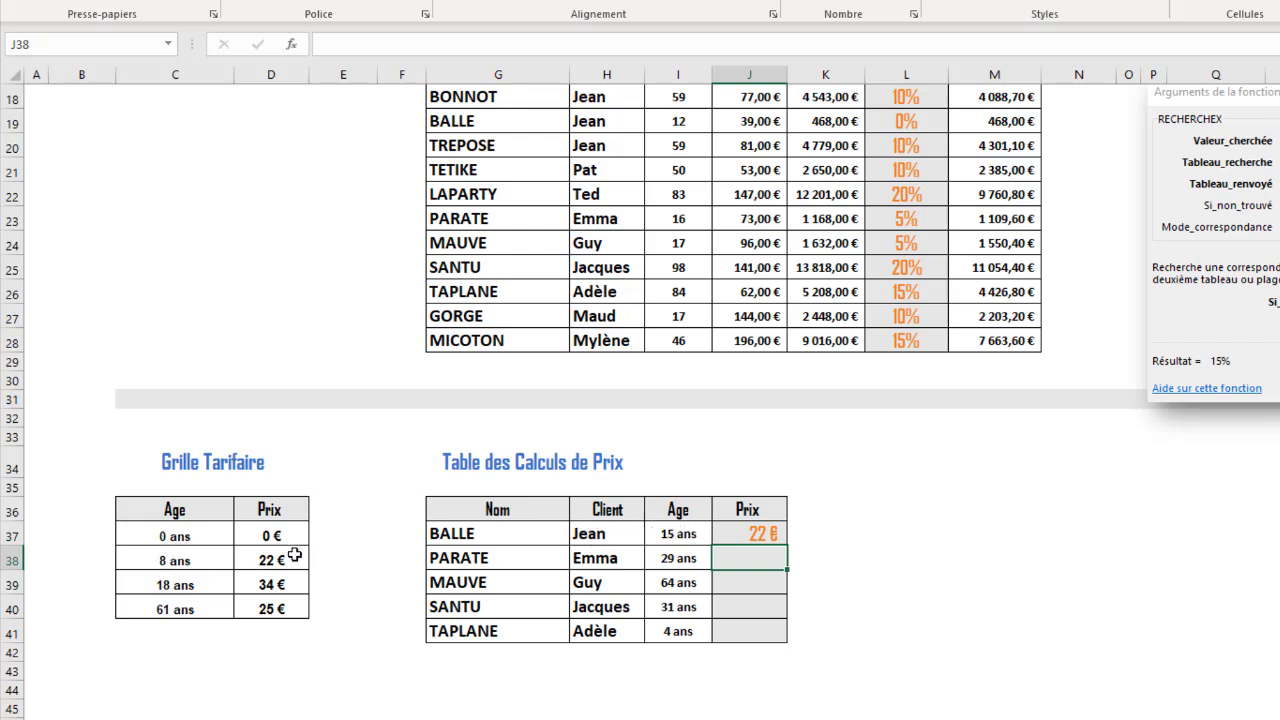
left_click(730, 535)
left_click_drag(785, 547, 778, 648)
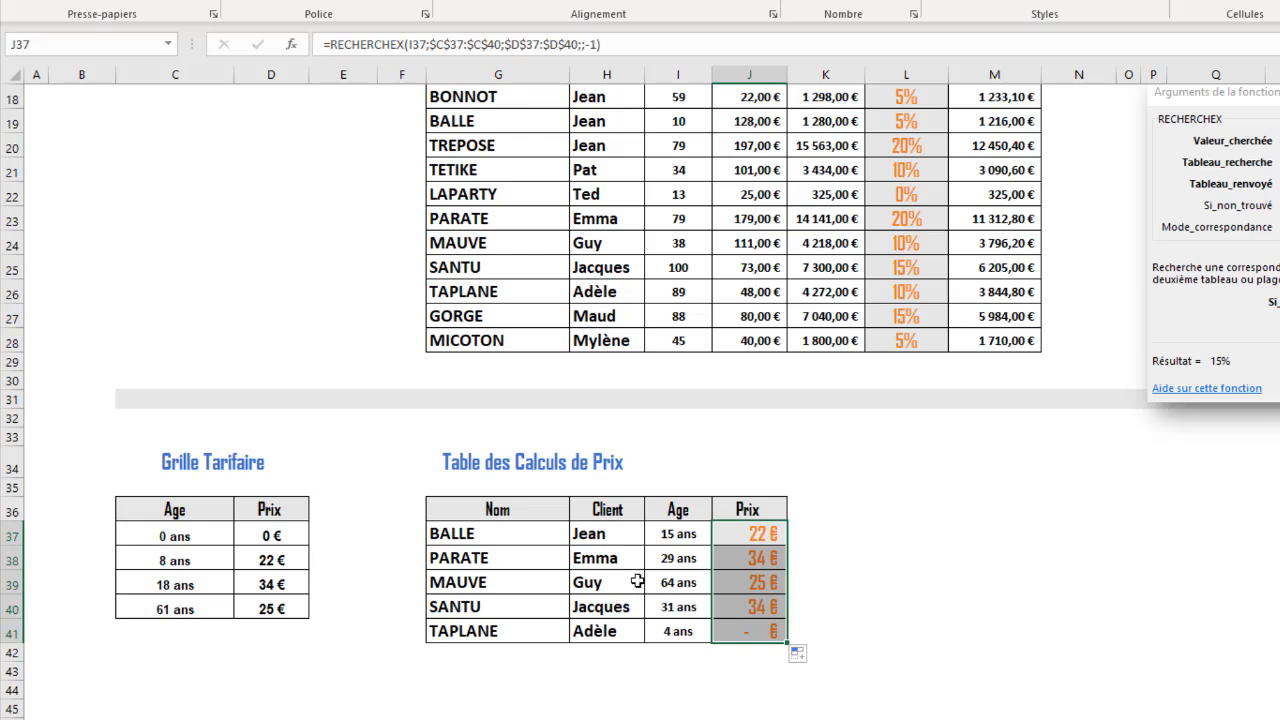
Test the price lookup by setting the age in I38 to 7, then 21, and finally 62
left_click(672, 560)
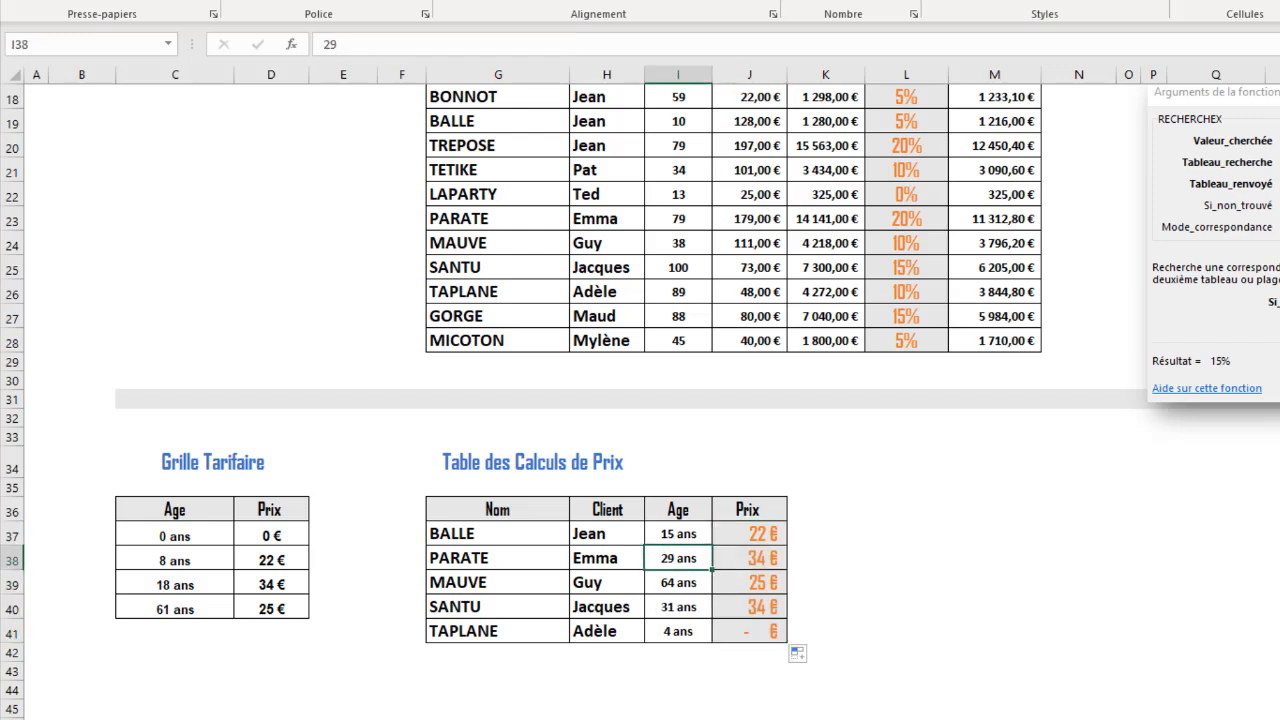
type("7")
key("Return")
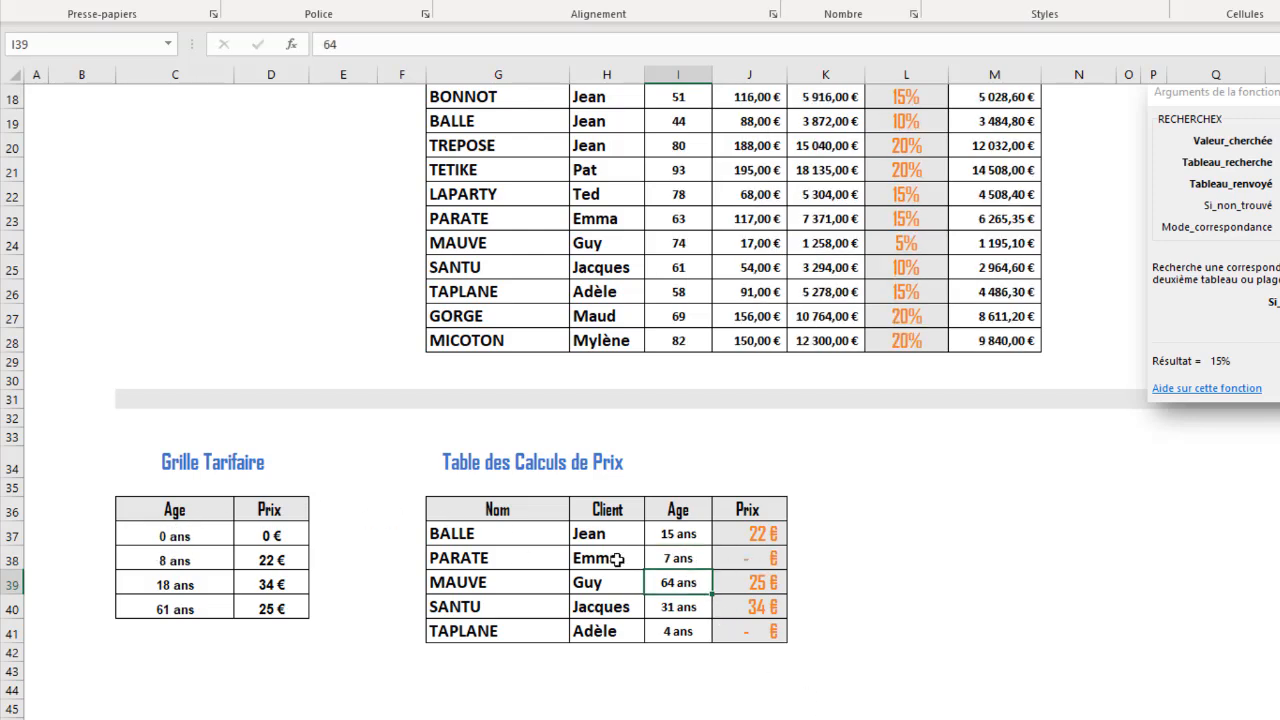
left_click(687, 560)
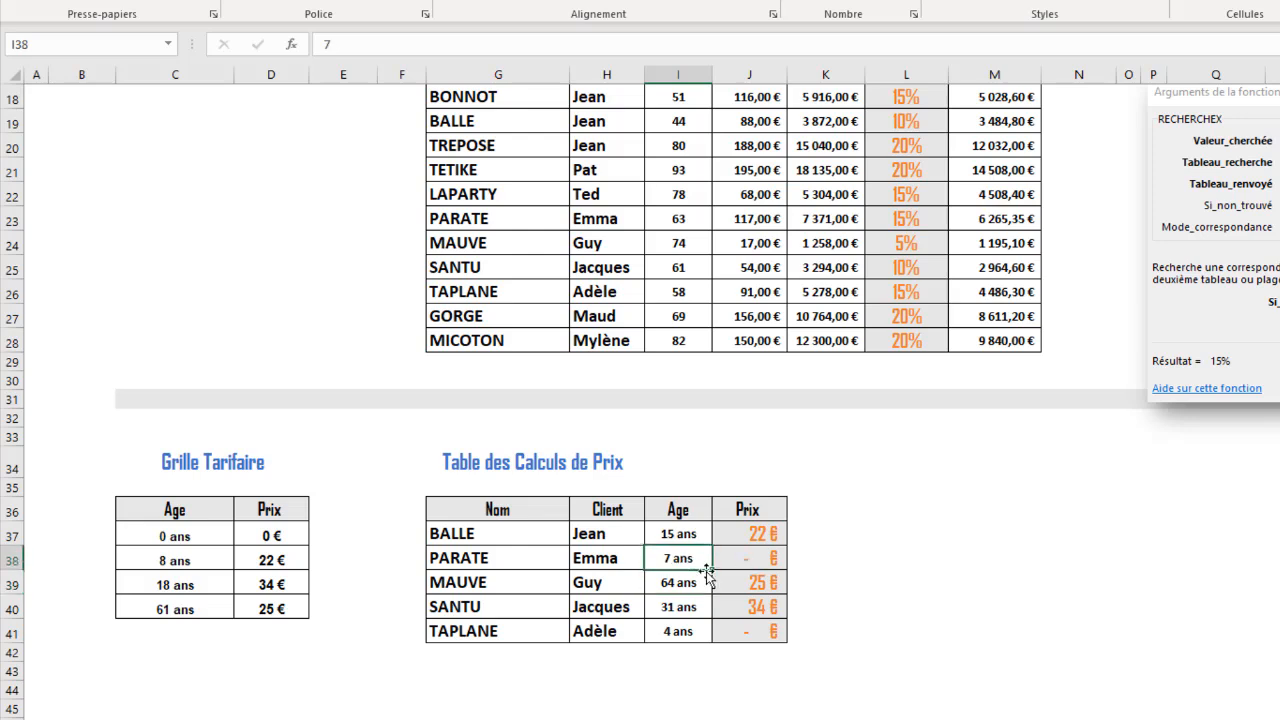
type("21")
key("Return")
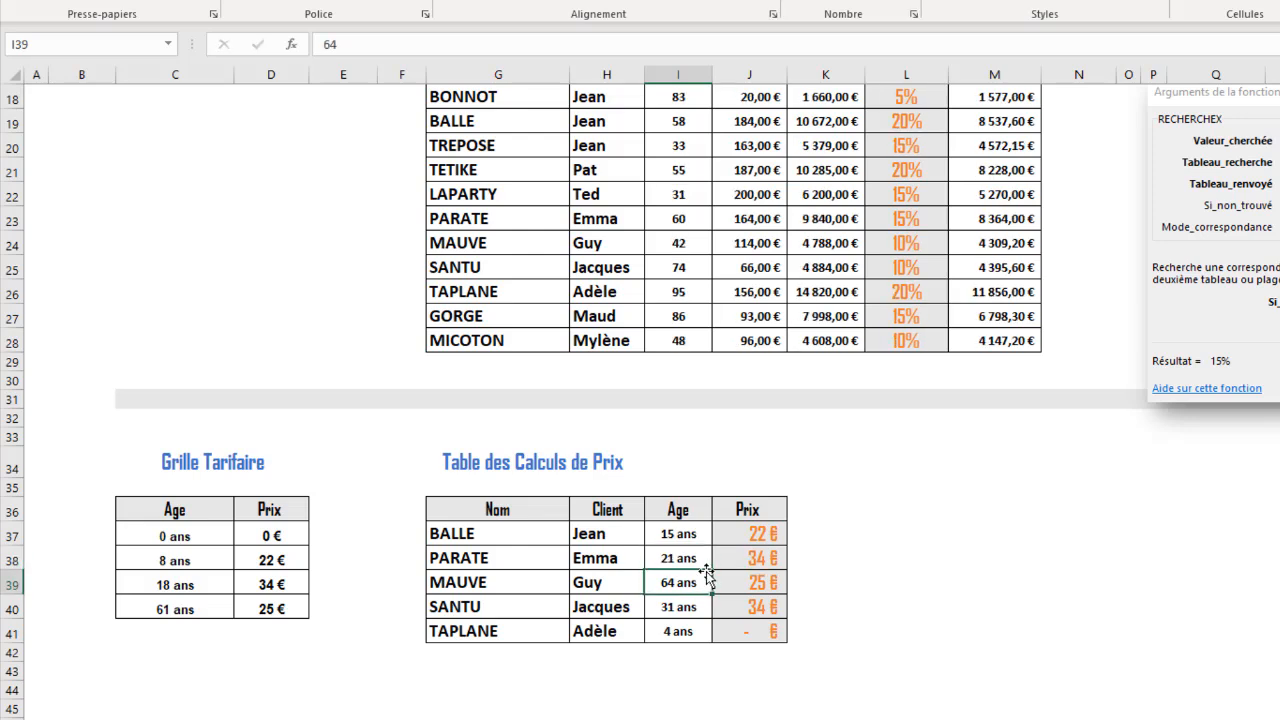
left_click(685, 556)
type("62")
key("Return")
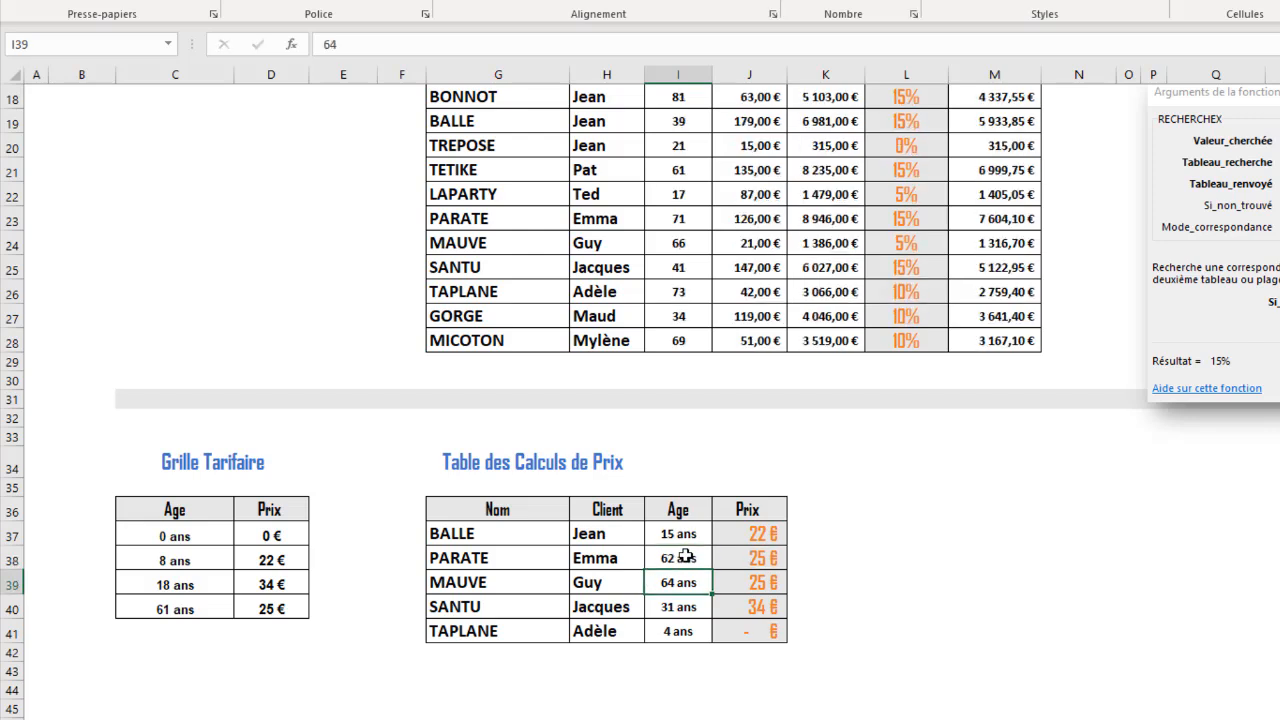
Return to the top of the sheet and switch to the RECHERCHEX (5) sheet
left_click(762, 558)
left_click(666, 556)
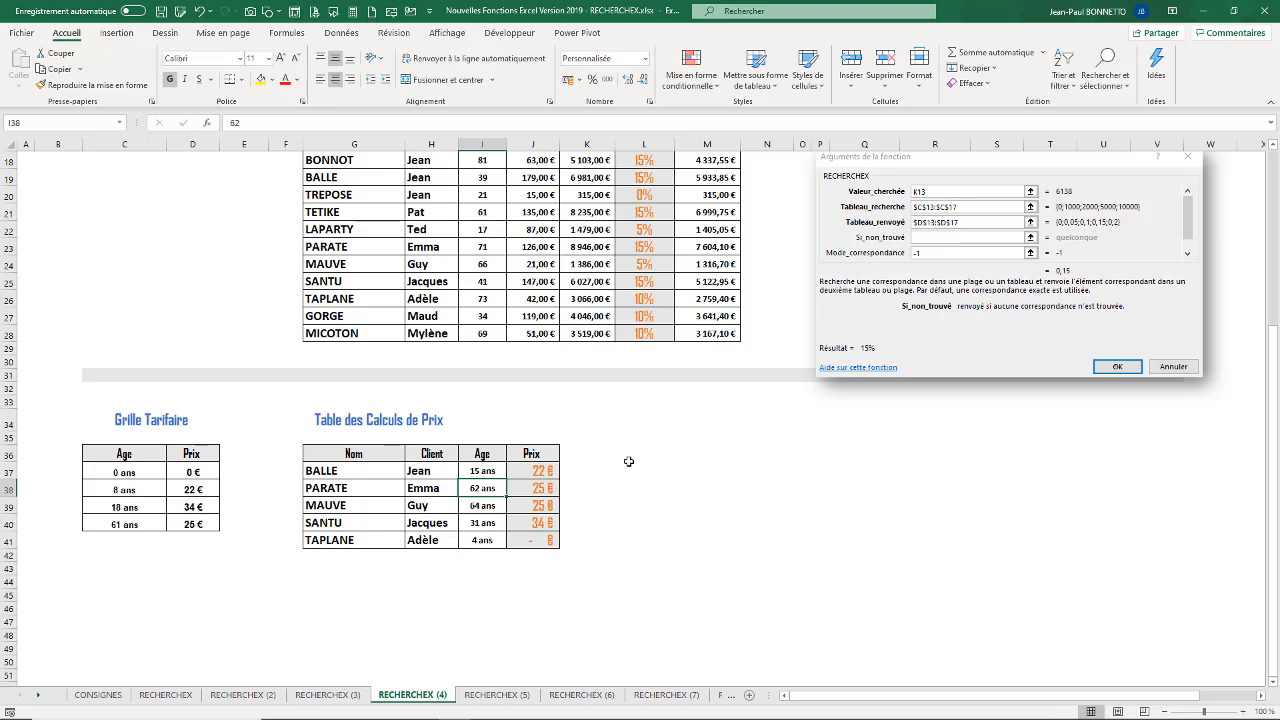
scroll(628, 464, "up", 6)
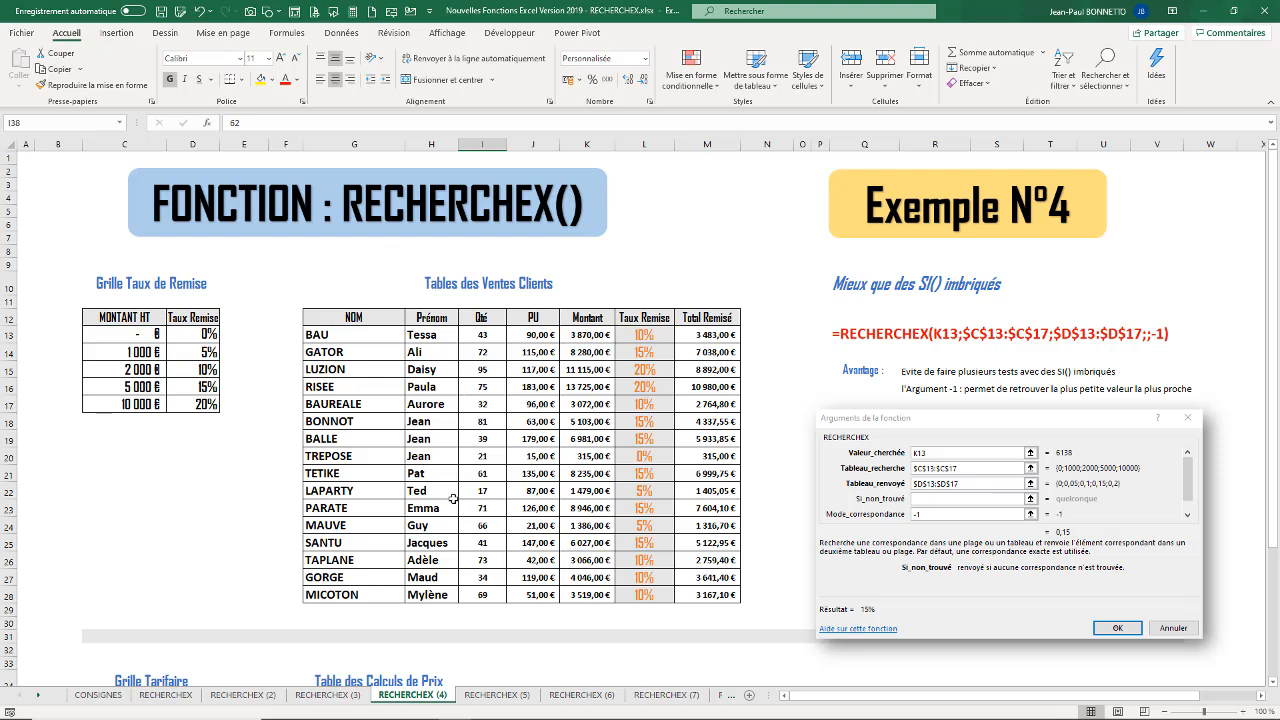
left_click(497, 694)
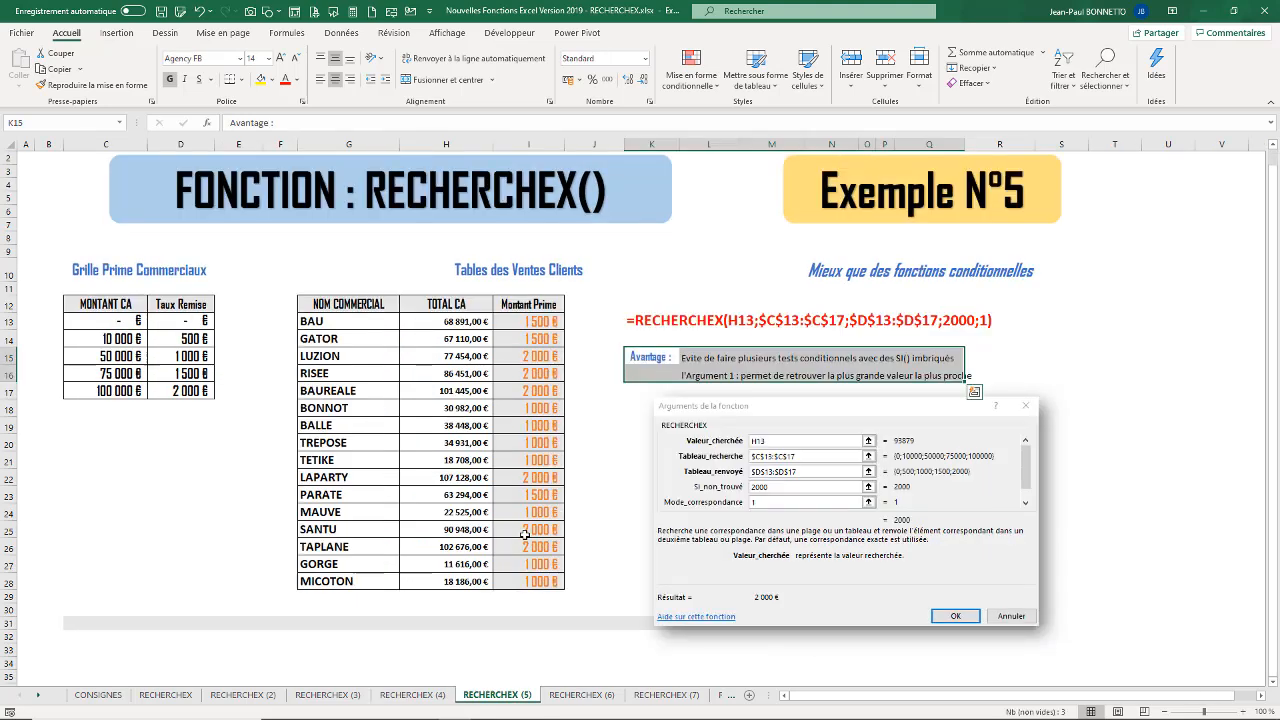
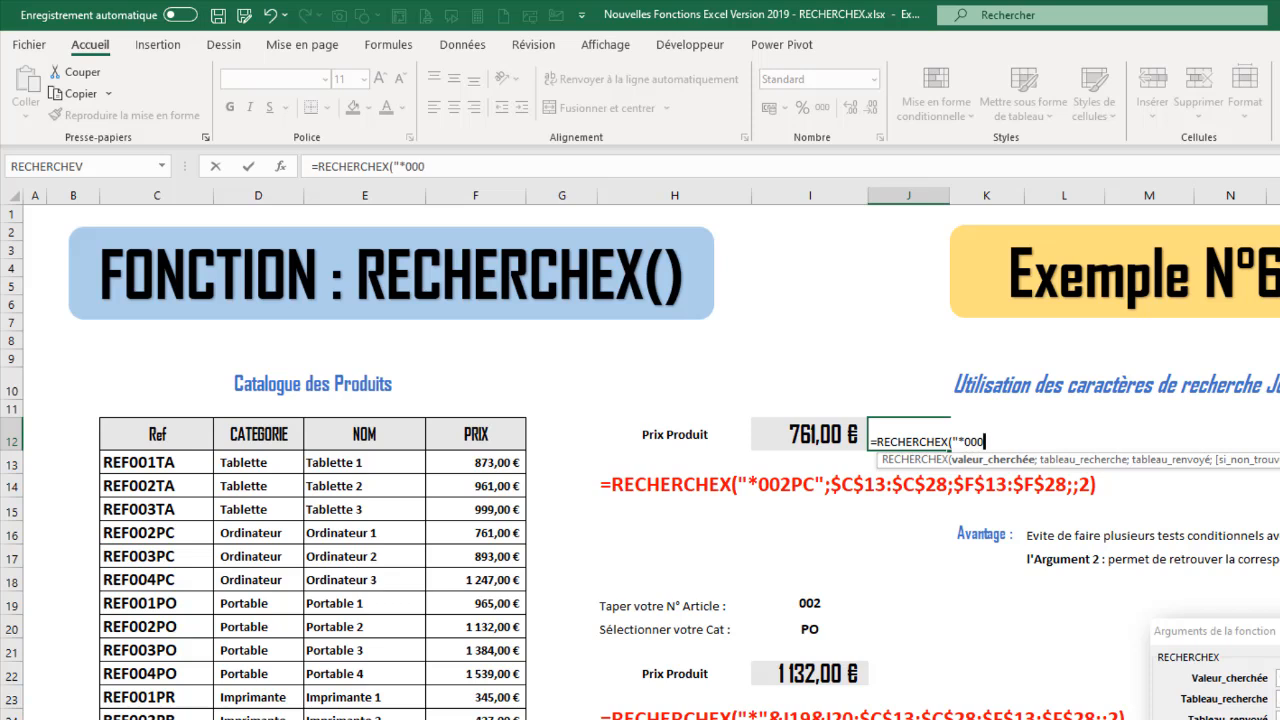
Enter "*002PC" as the lookup value and $C$13:$C$28 as the lookup array in the J12 RECHERCHEX formula
key("BackSpace")
type("2")
type("PC\";")
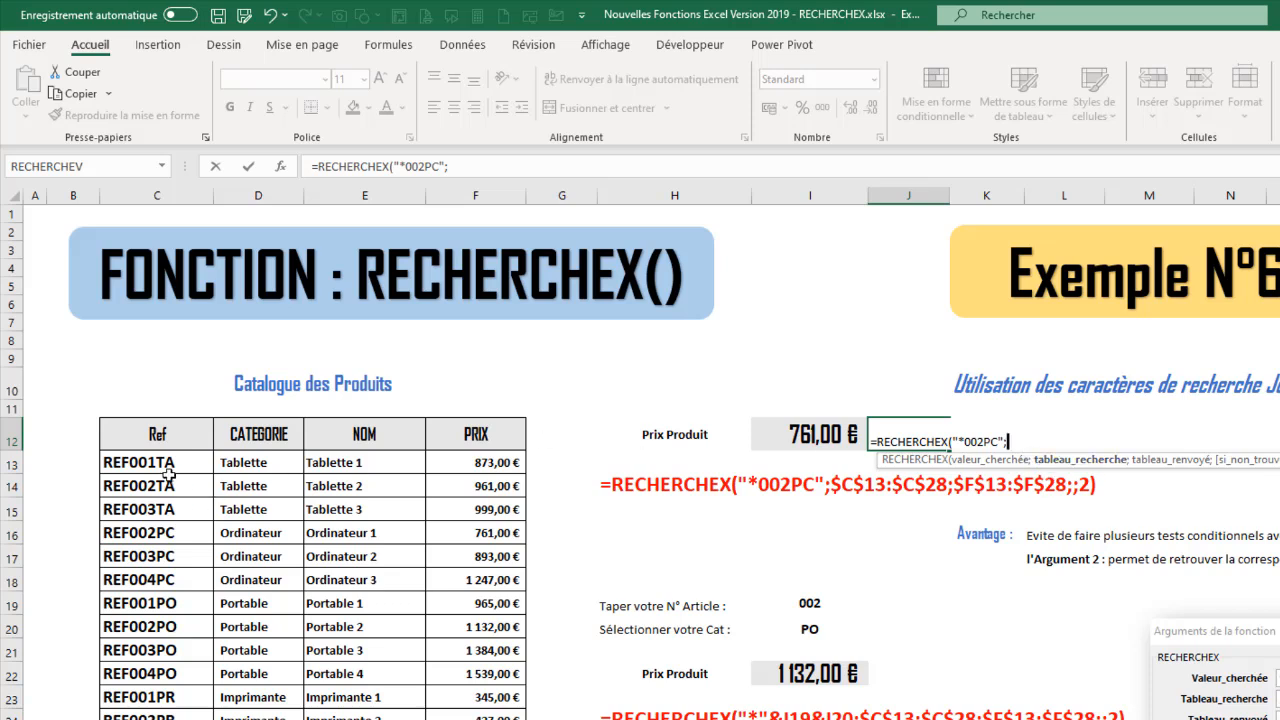
left_click_drag(150, 465, 150, 719)
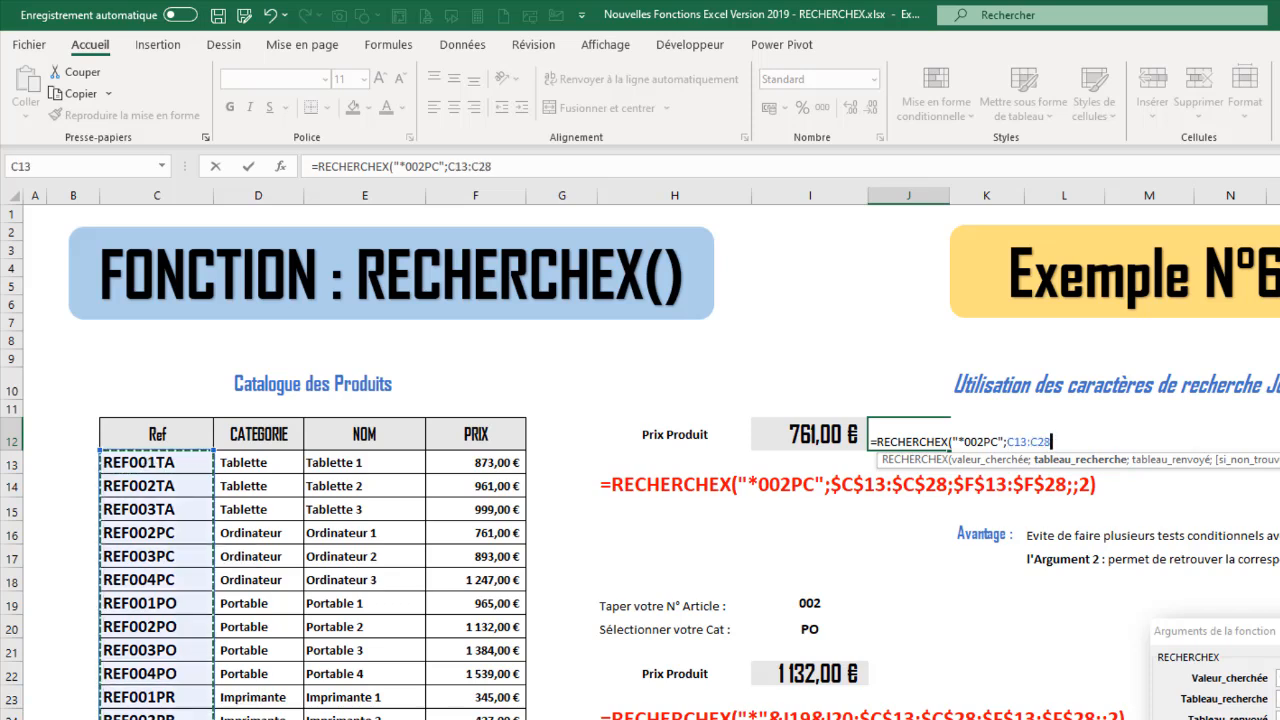
key("F4")
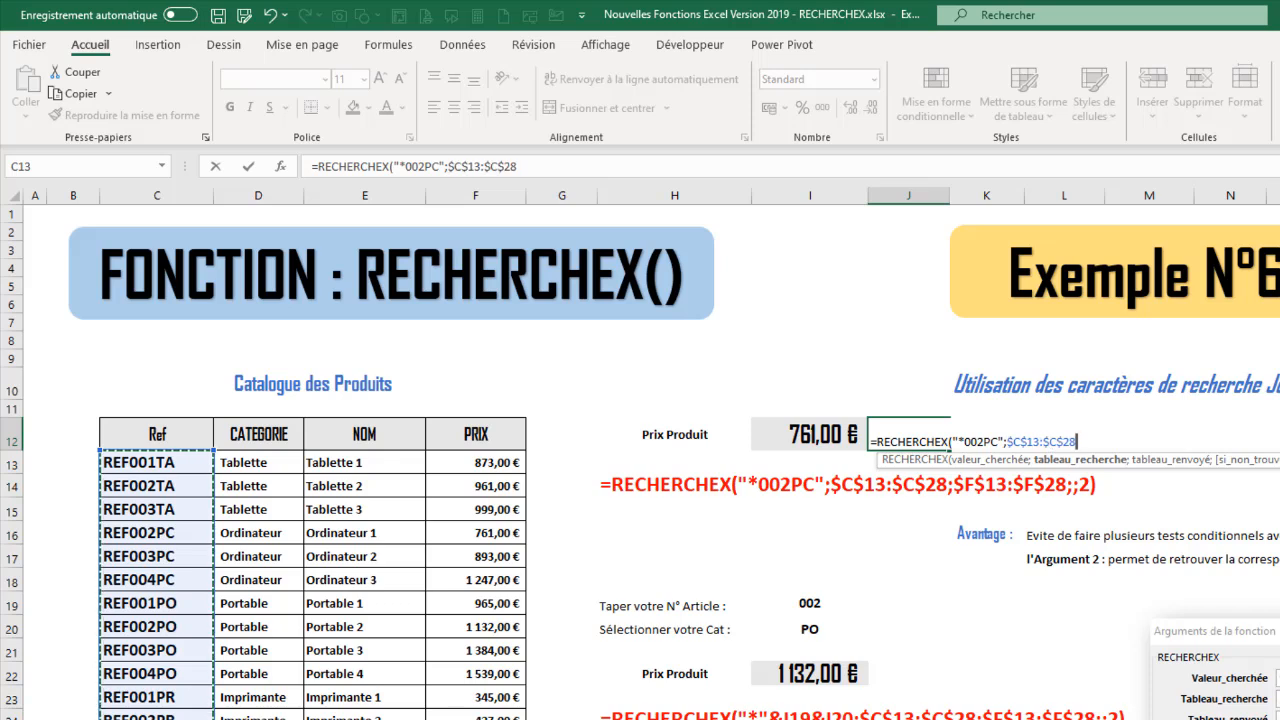
type(";")
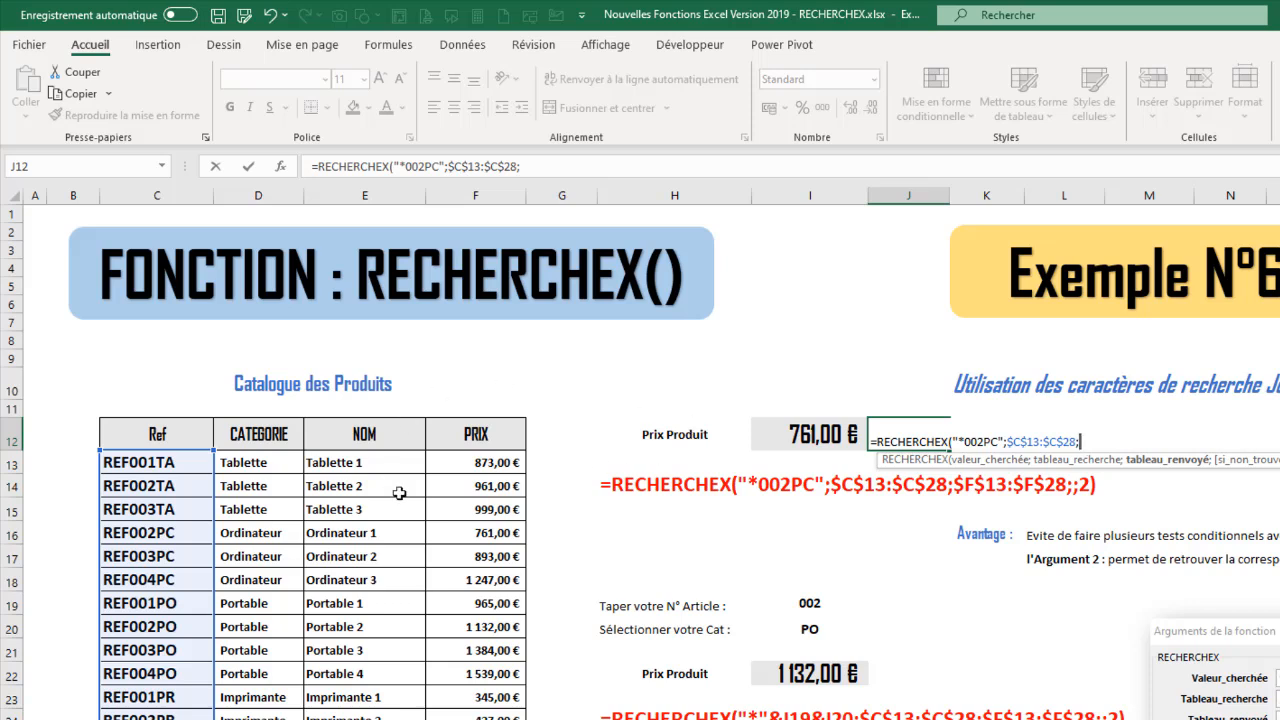
Add the return array $F$13:$F$28 and the not-found argument "" to the J12 formula
left_click_drag(477, 463, 477, 719)
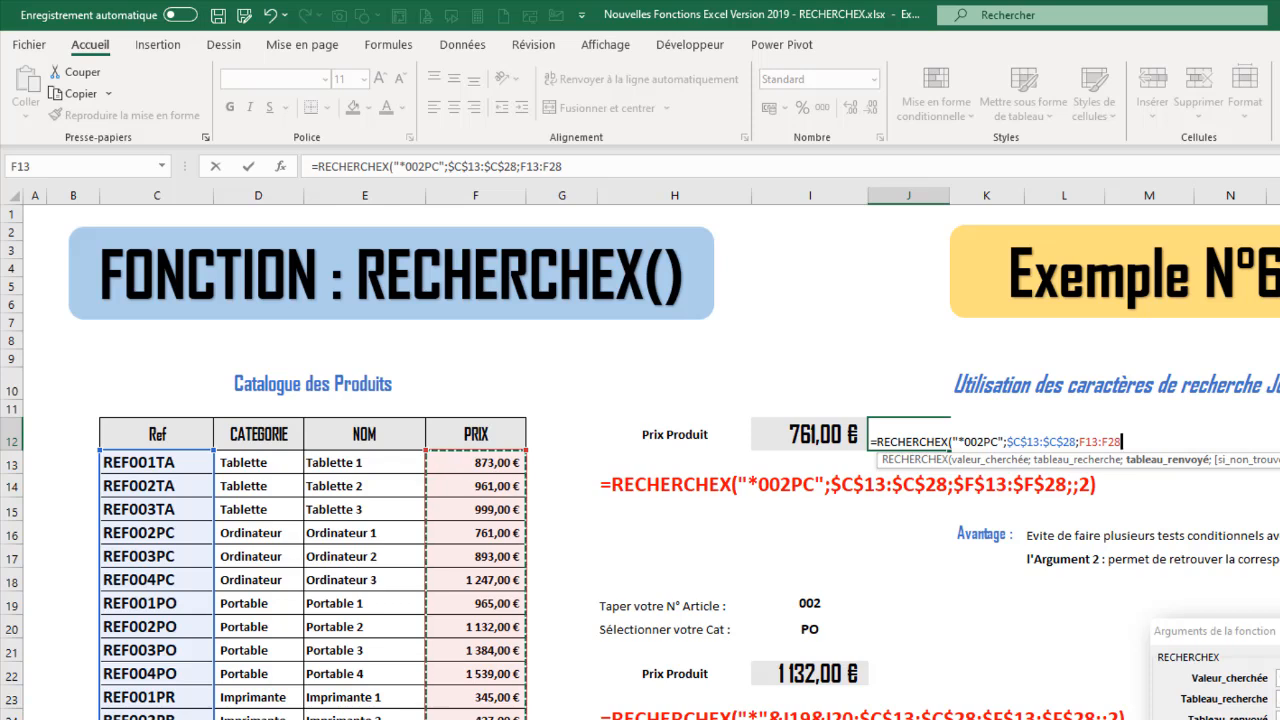
key("F4")
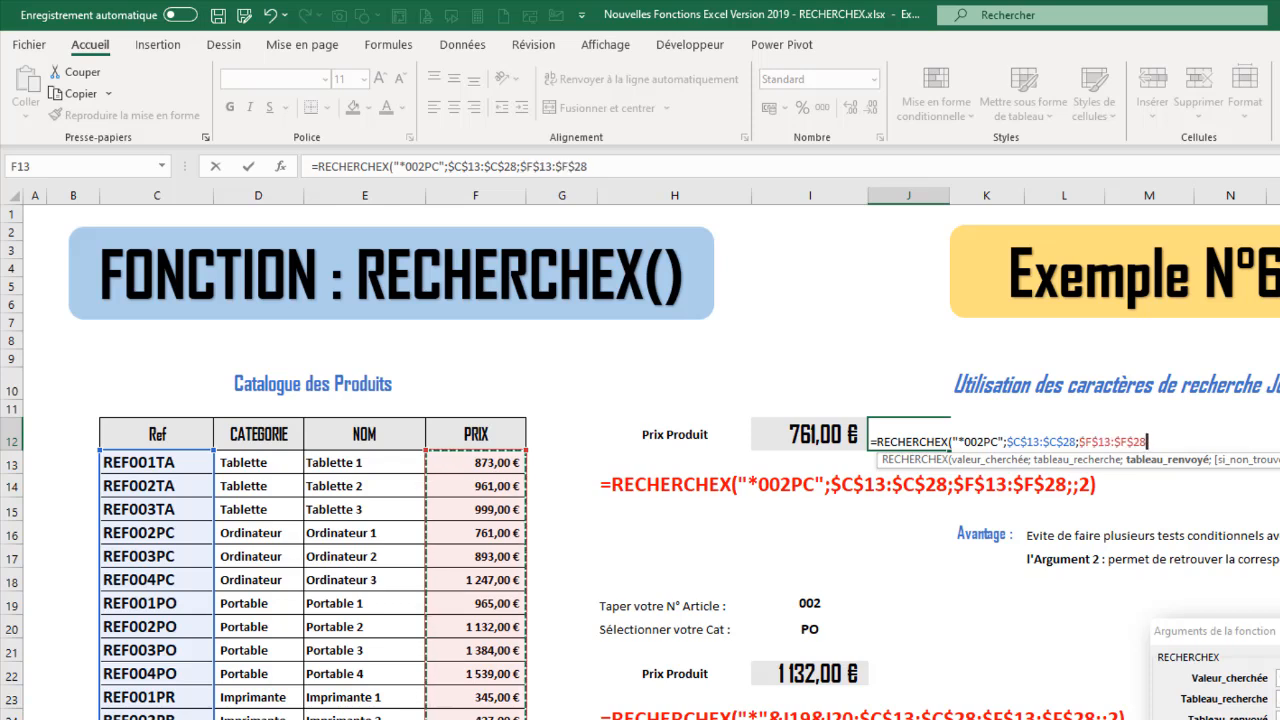
type(";")
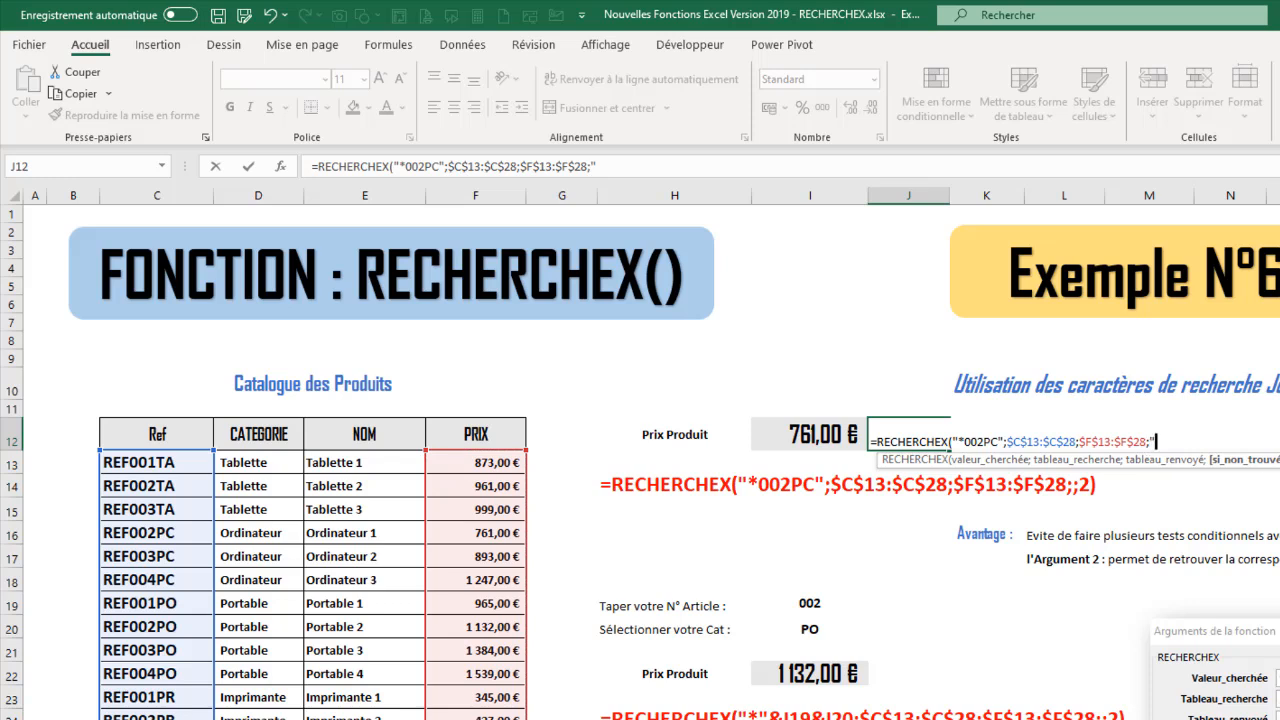
type("\"\";")
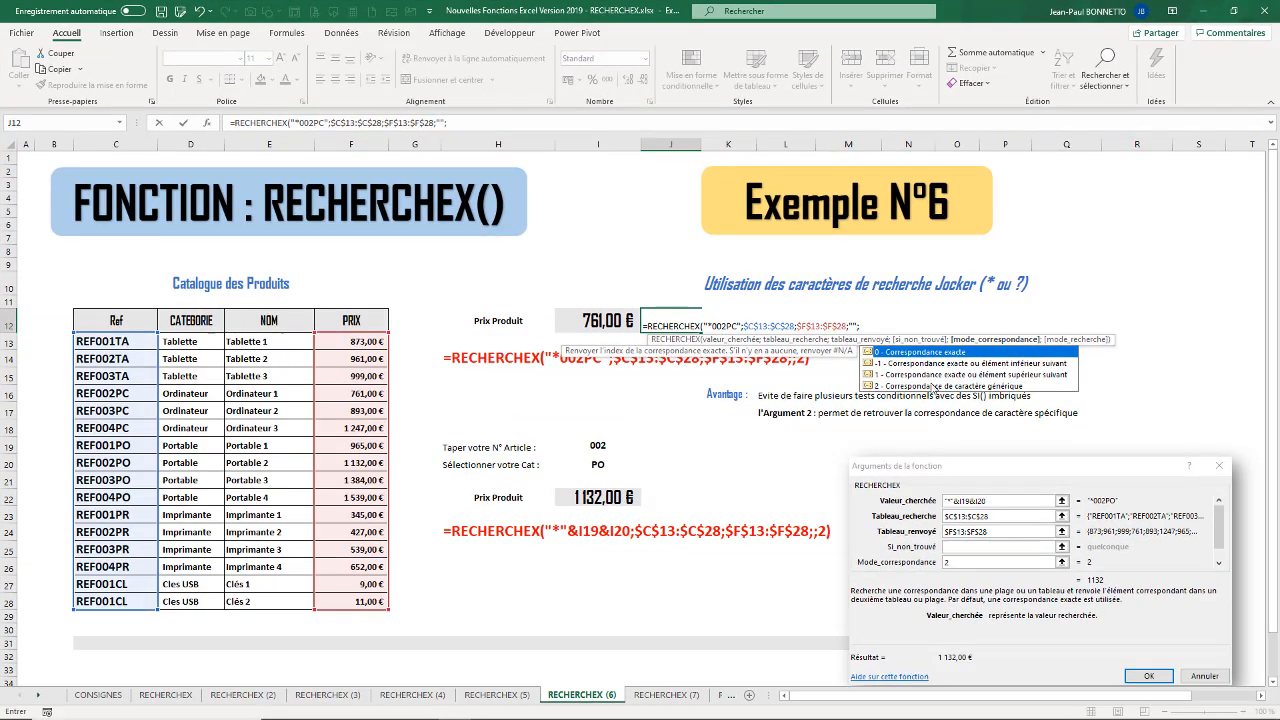
Try to choose match mode 2 (Correspondance de caractère générique) for the J12 formula
left_click(933, 388)
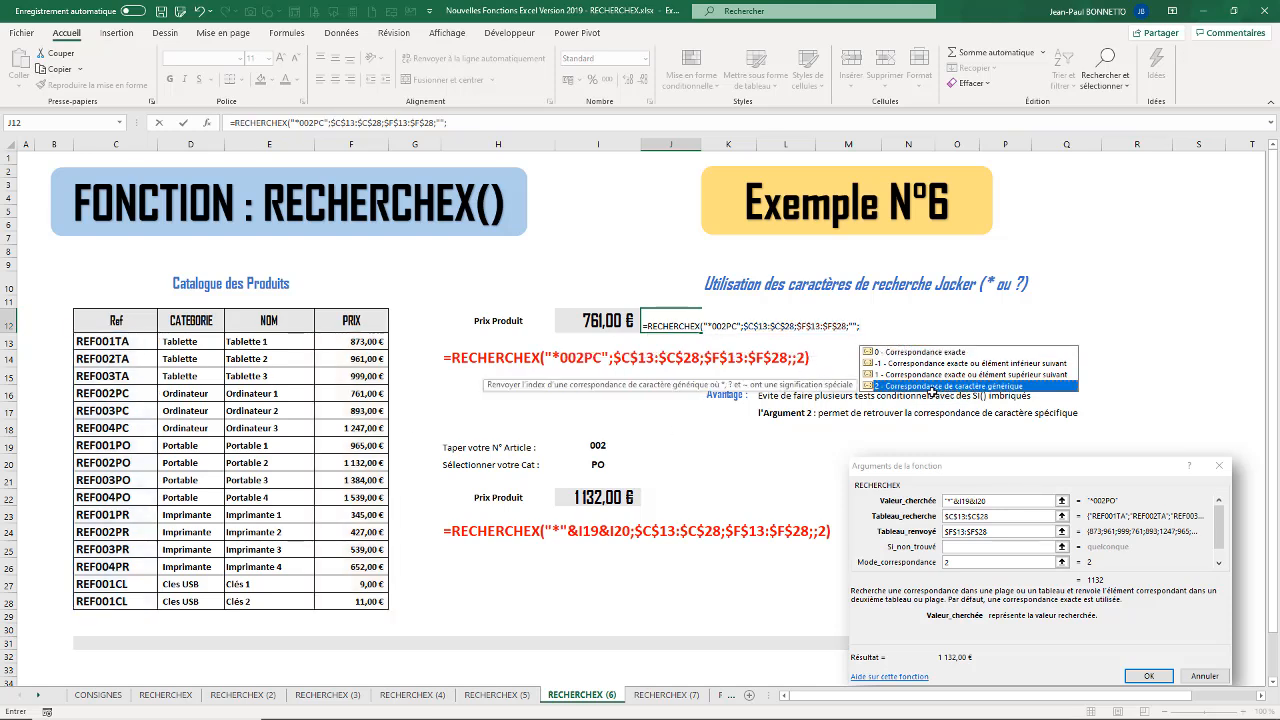
left_click(928, 393)
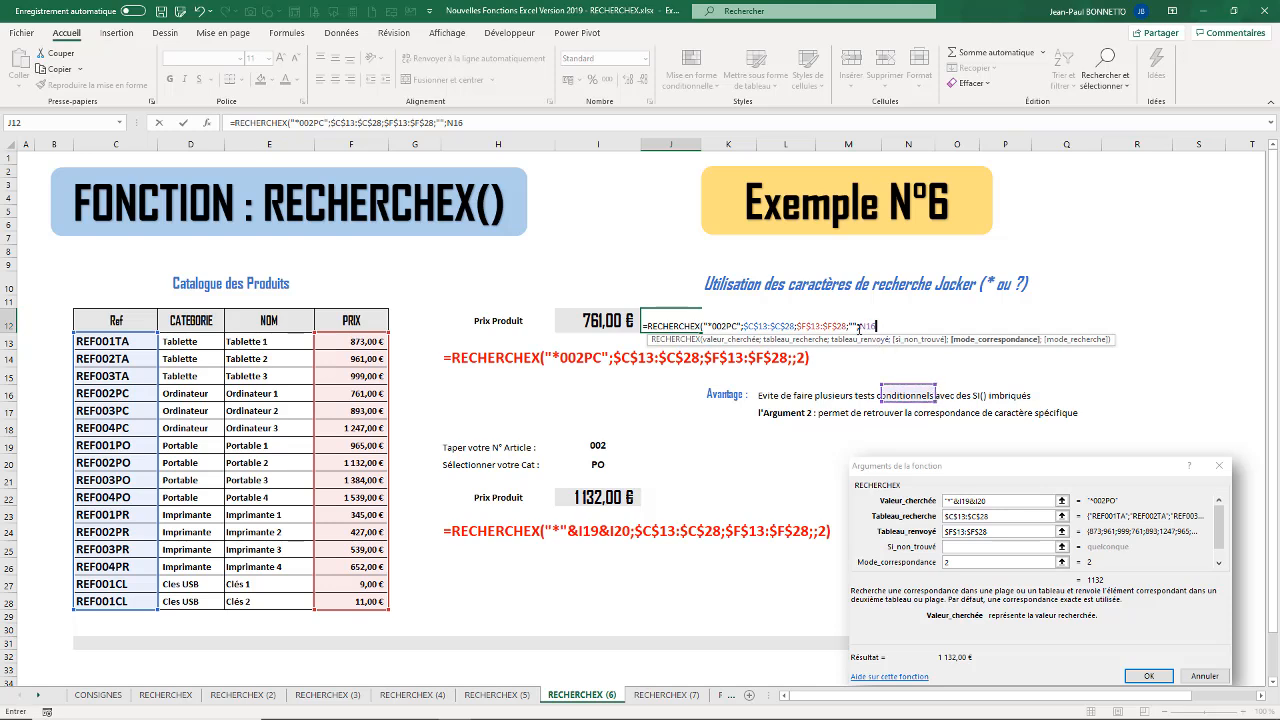
key("Escape")
left_click_drag(885, 326, 850, 323)
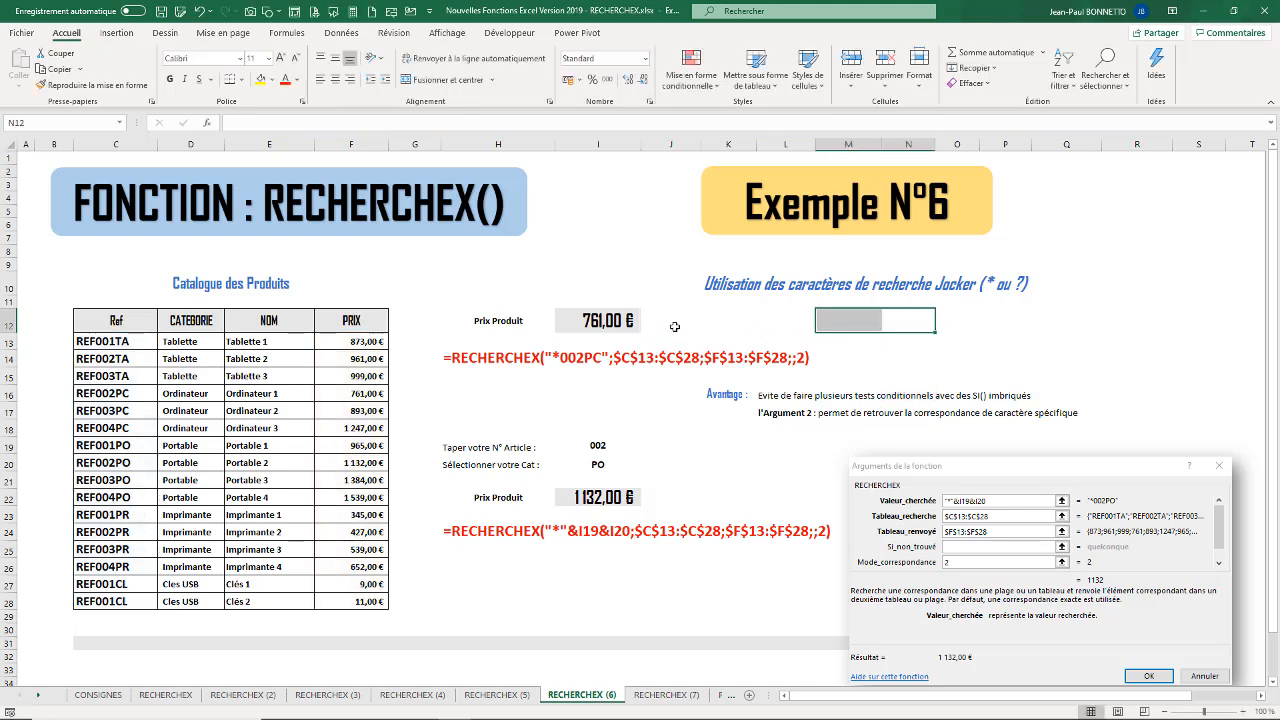
left_click(672, 318)
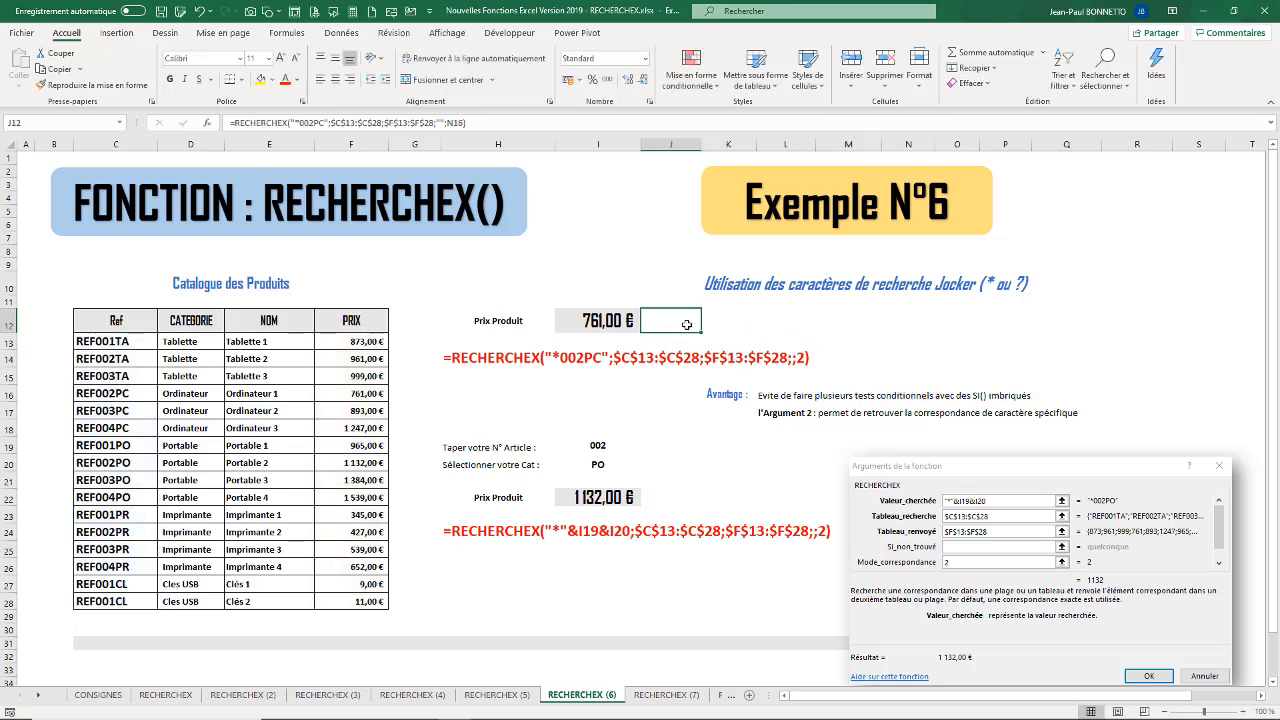
Replace the mistaken N16 reference in the J12 formula with match mode 2 and validate the formula
left_click(461, 122)
double_click(446, 122)
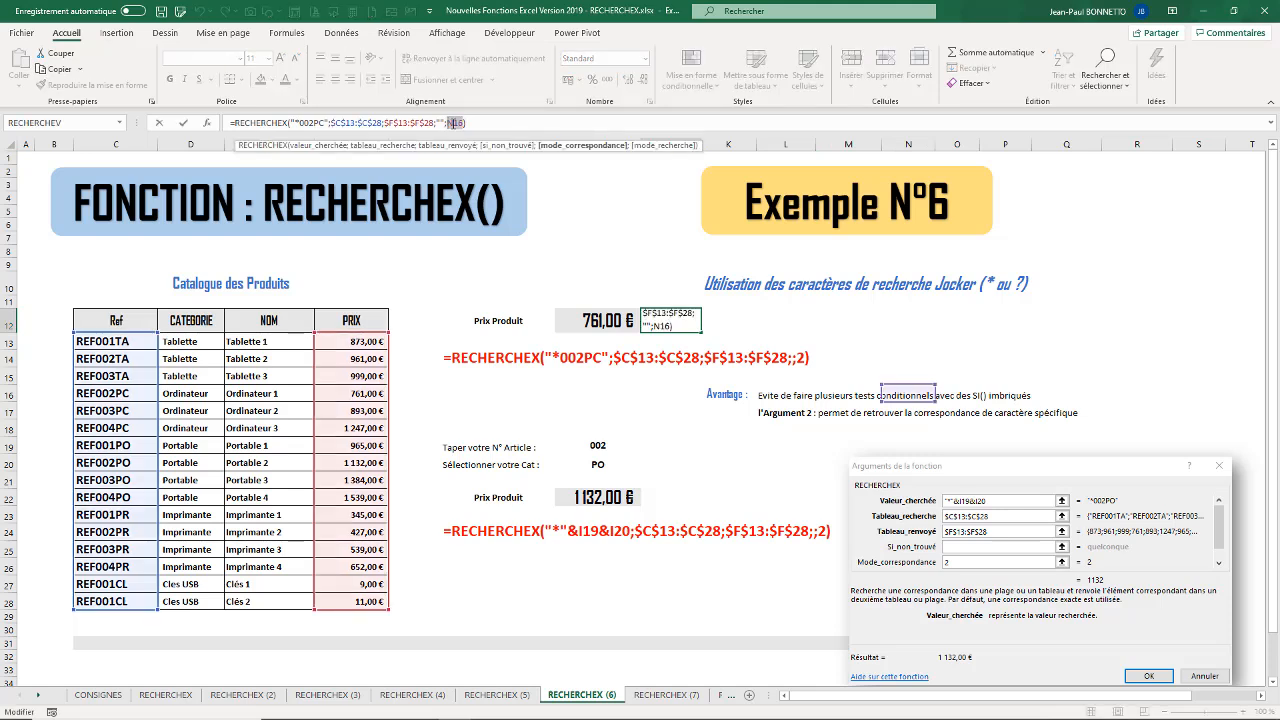
type("2")
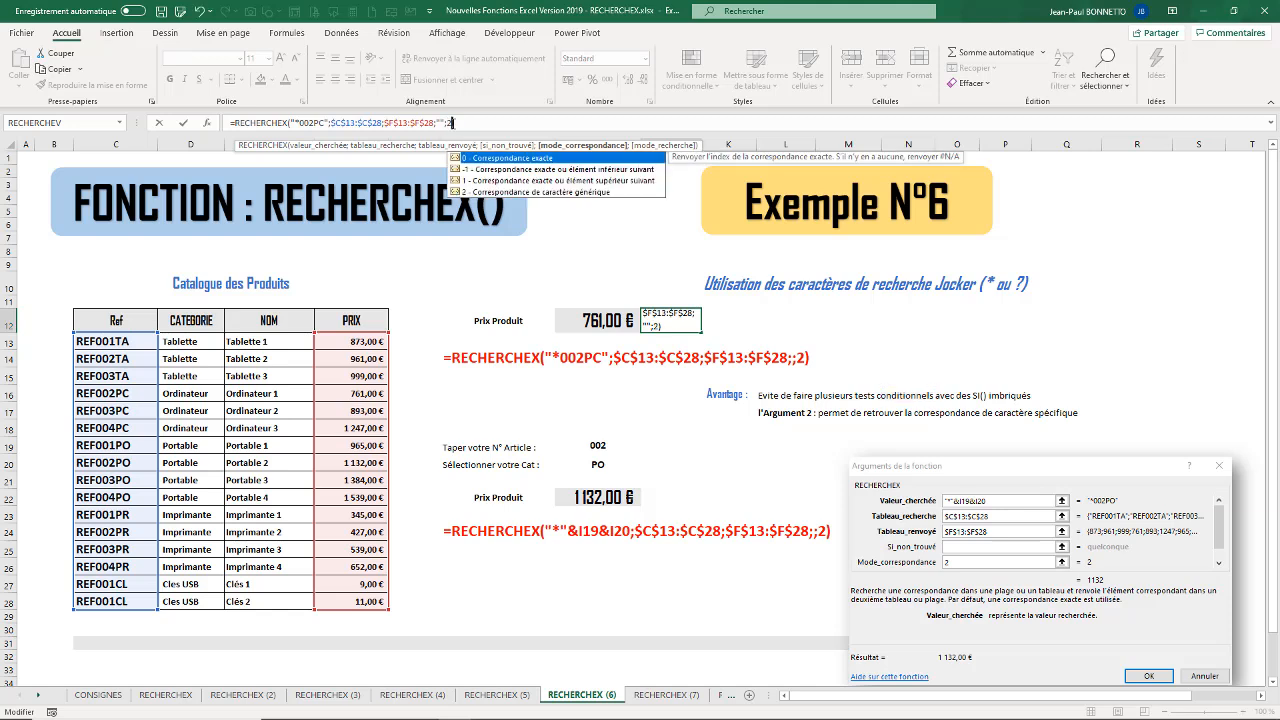
double_click(527, 193)
key("Return")
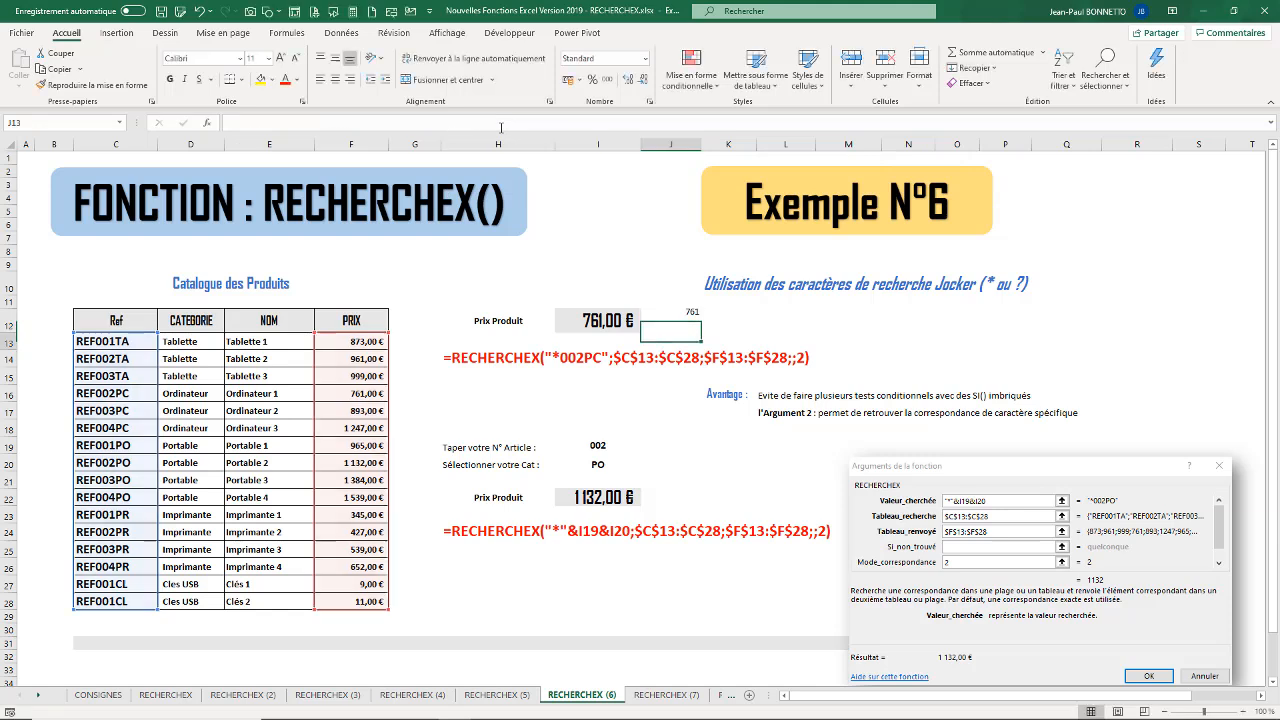
Copy the formatting of I12 to J12 and widen column J so the price fits
left_click(694, 318)
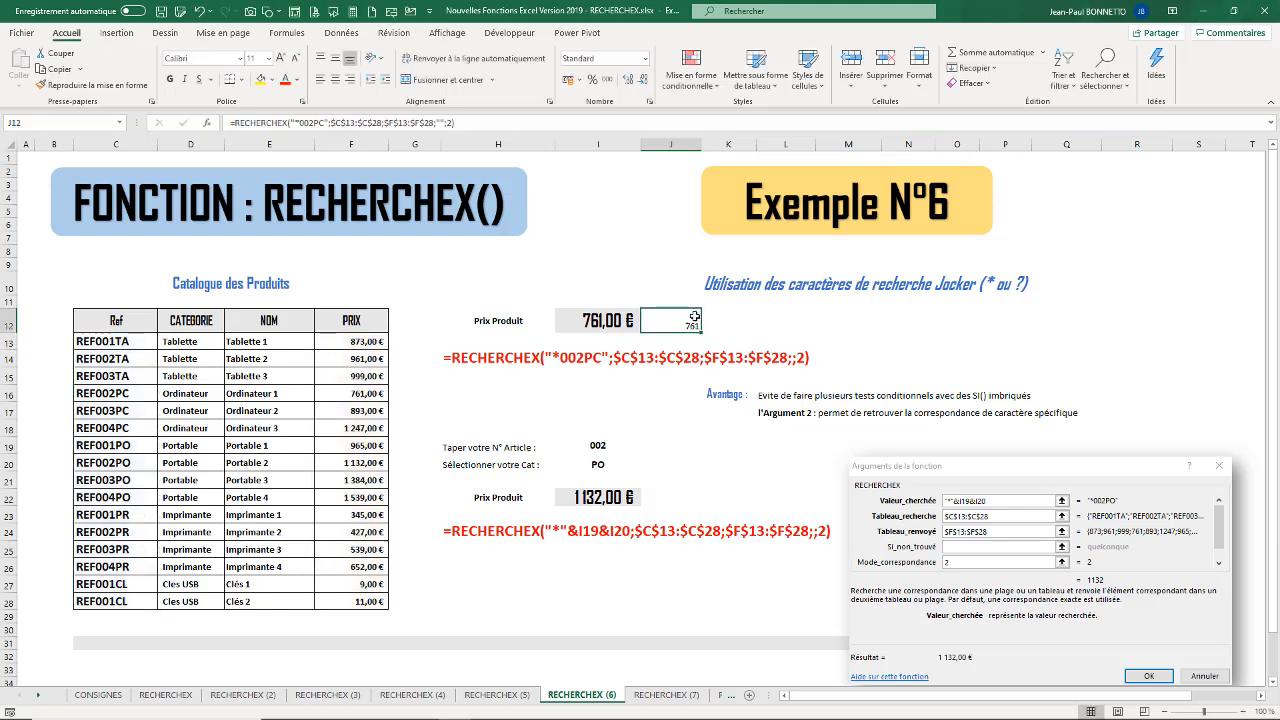
left_click(630, 325)
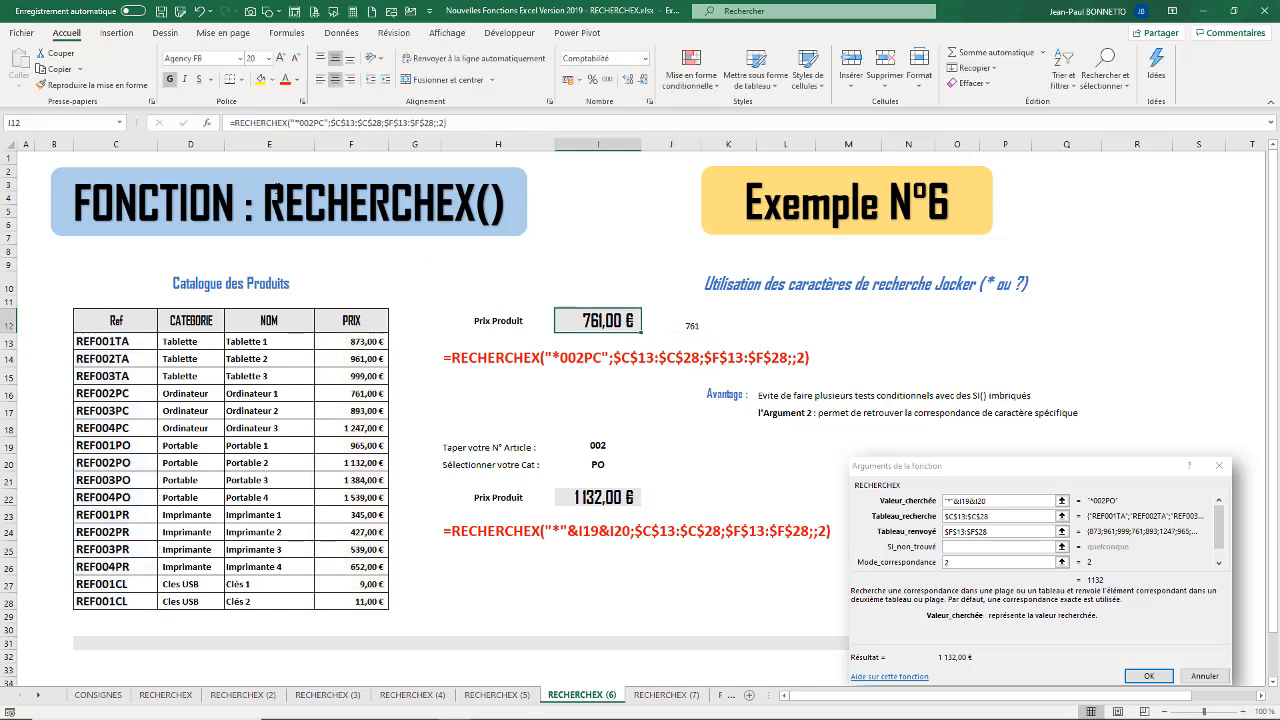
left_click(92, 85)
left_click(673, 327)
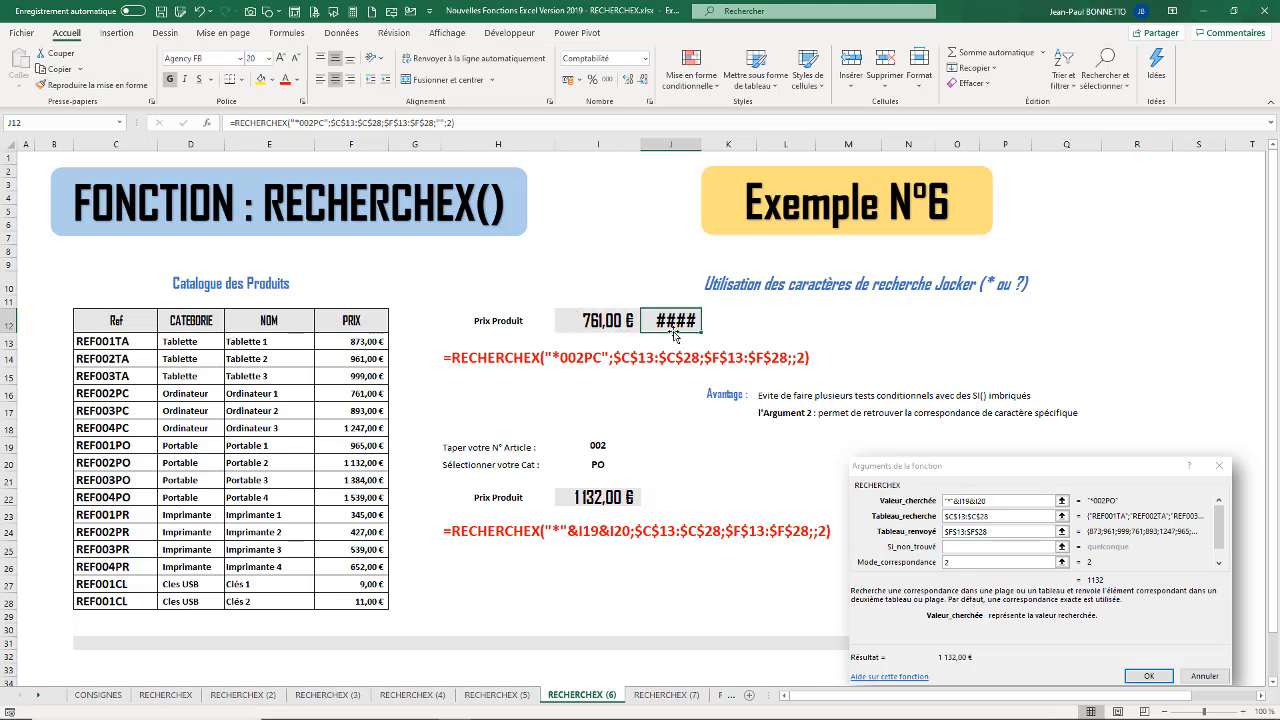
left_click_drag(701, 144, 743, 144)
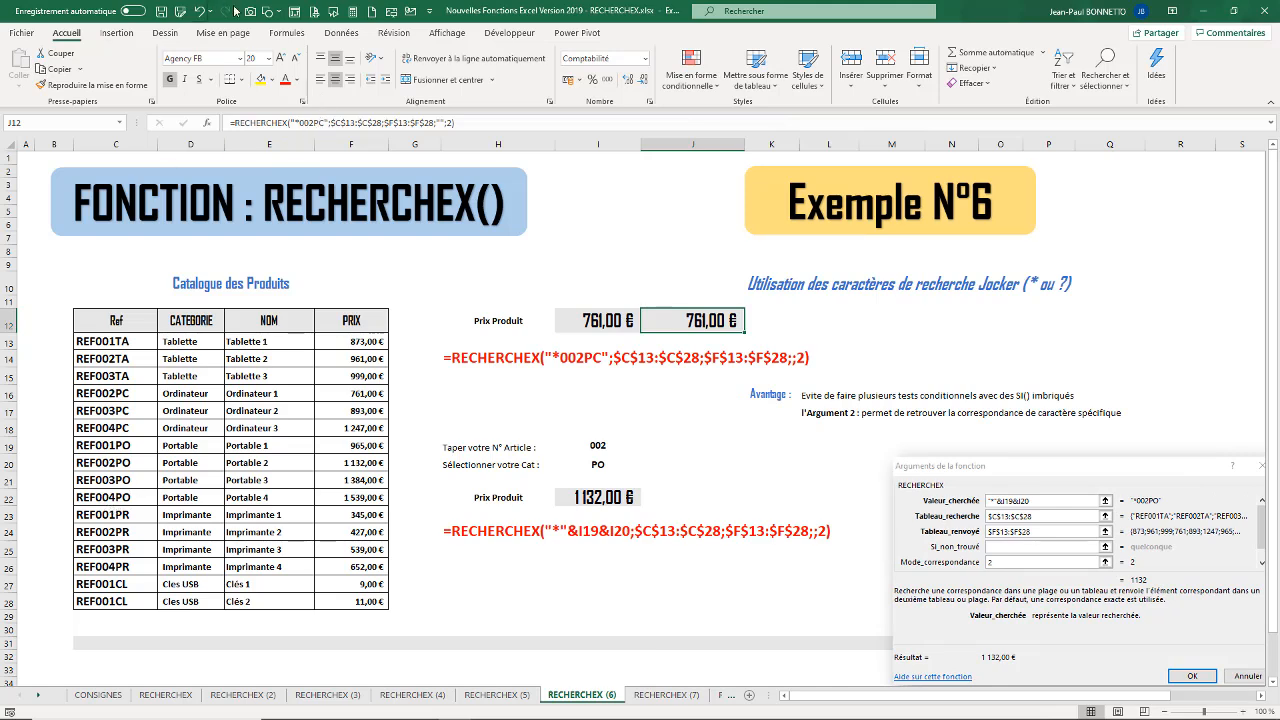
Change the lookup value in the J12 RECHERCHEX formula to "*002PO" and validate it
left_click(321, 123)
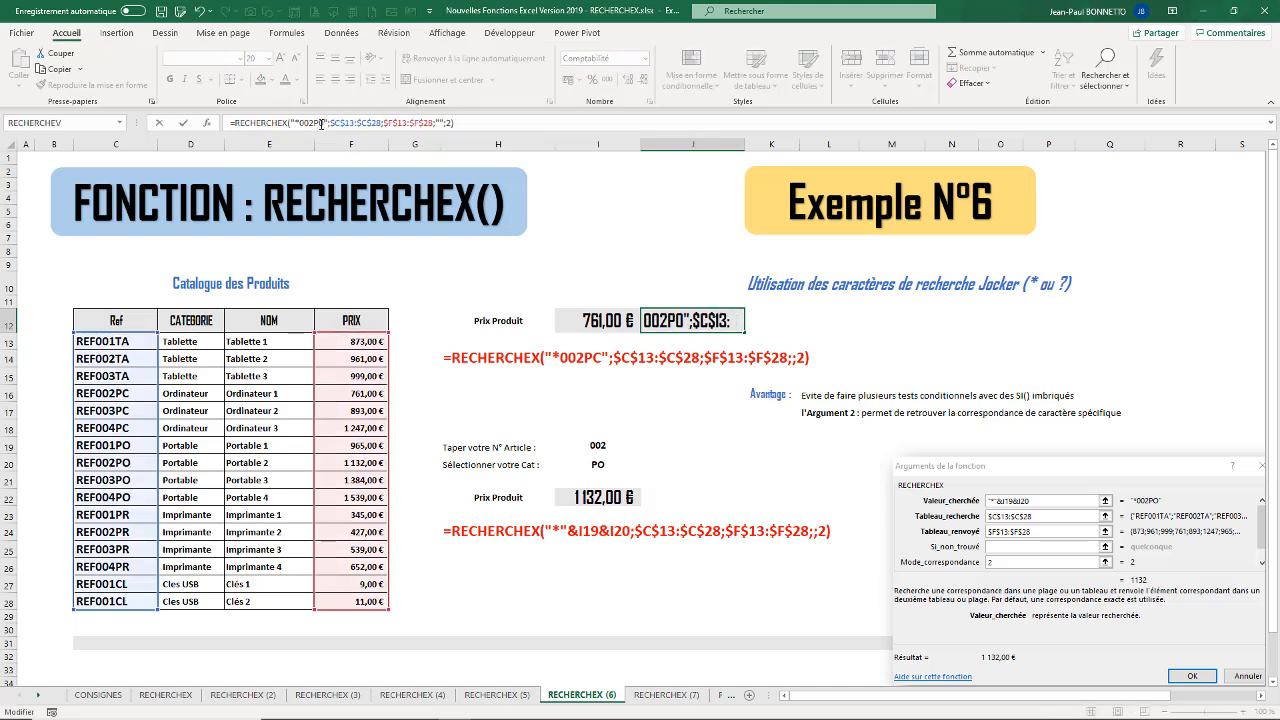
key("Return")
left_click(698, 322)
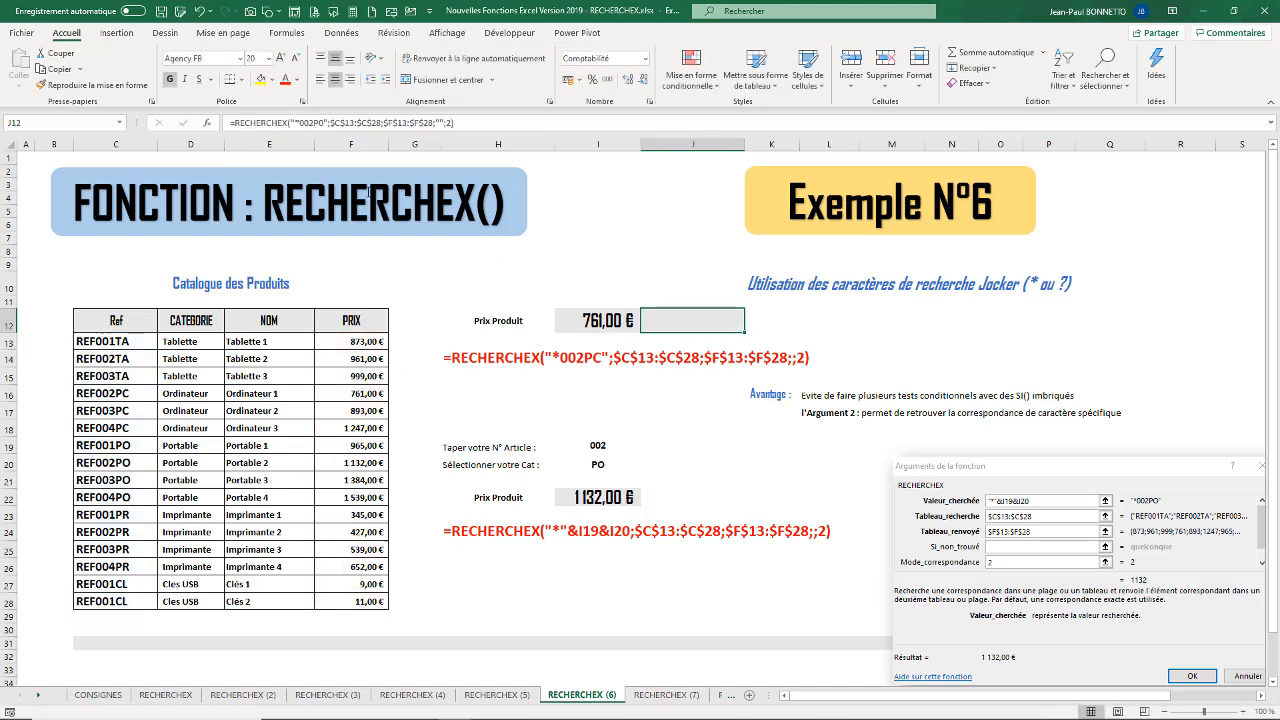
left_click(322, 123)
key("BackSpace")
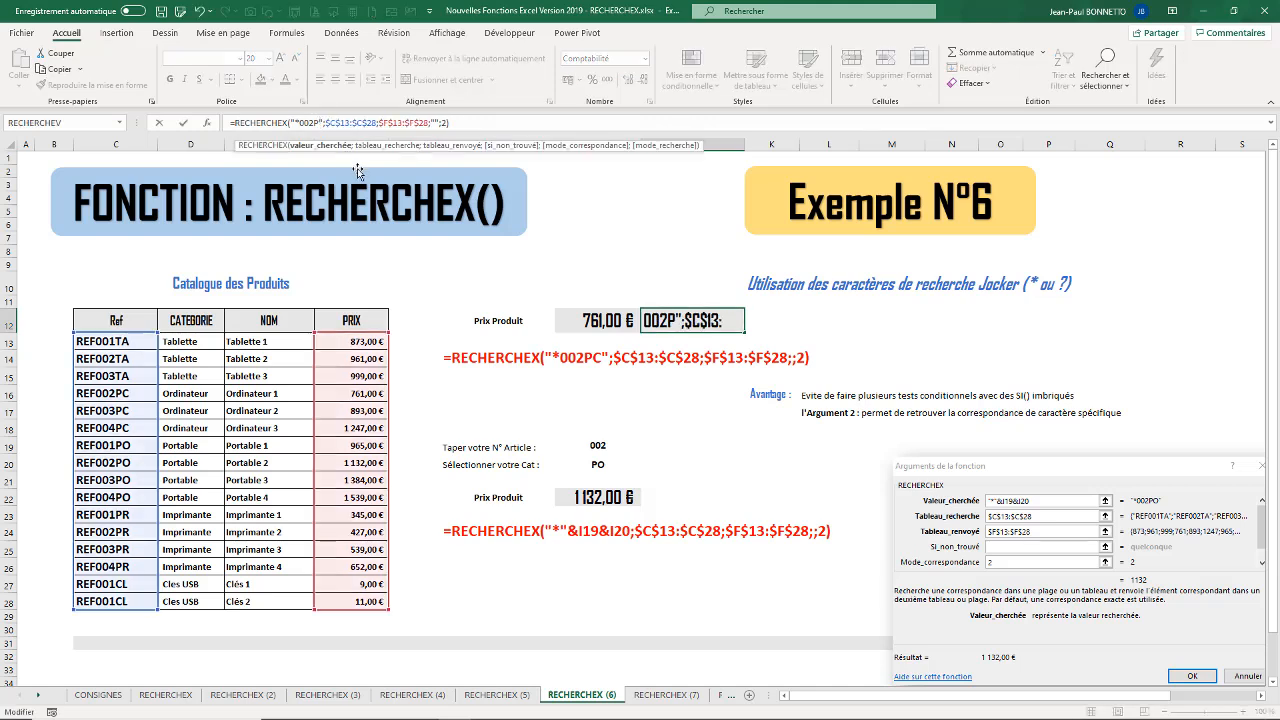
type("O")
key("Return")
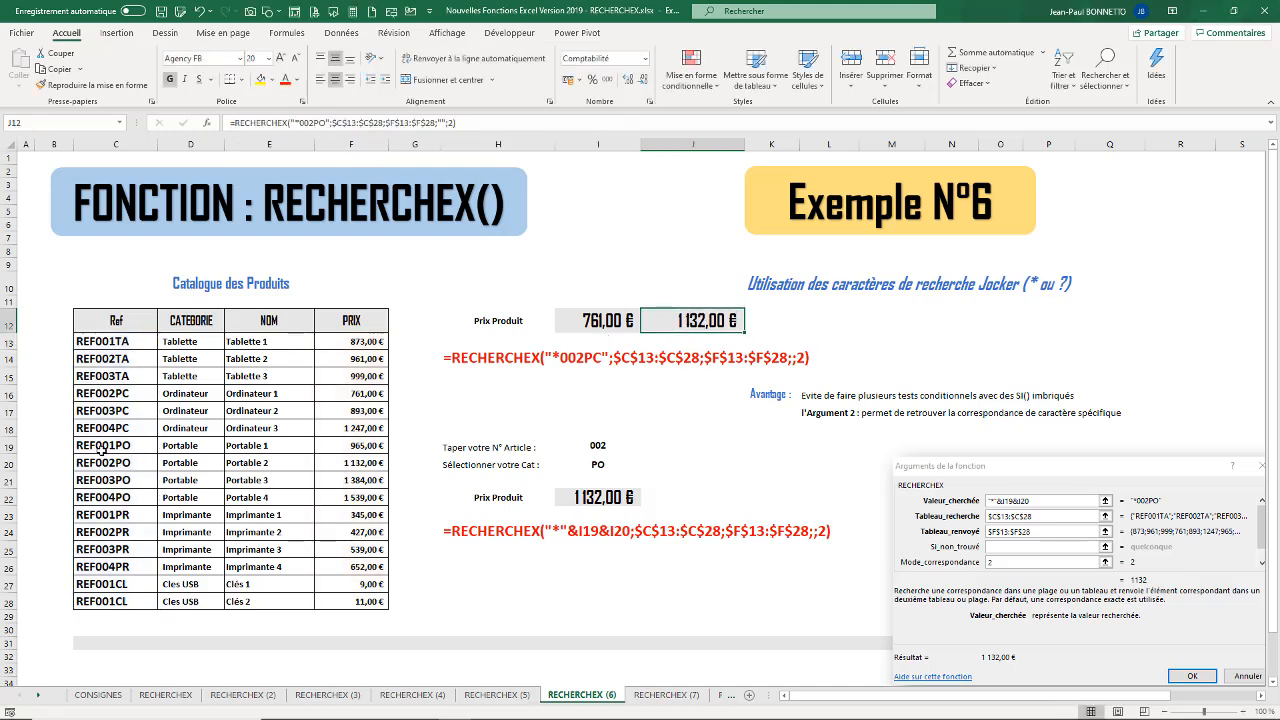
Compare the J12 result with REF002PO's catalogue price, and examine the article number in I19 and the category choices in I20
left_click(353, 465)
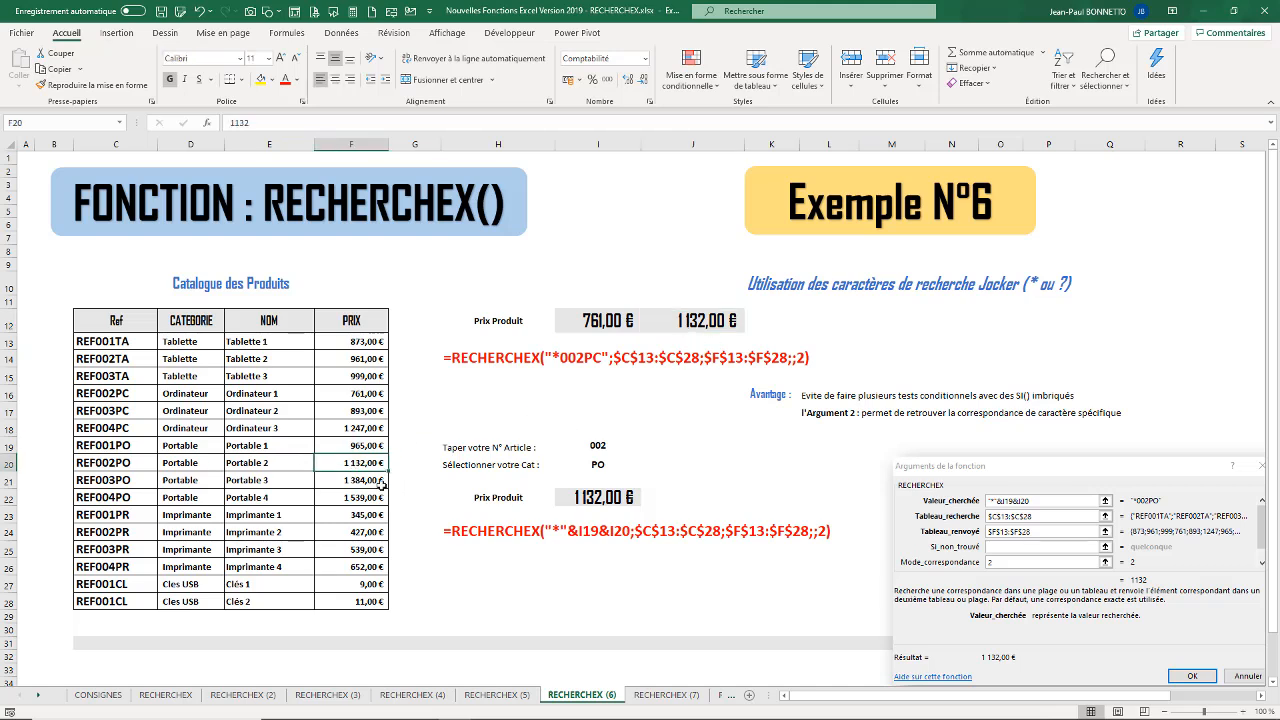
left_click(720, 321)
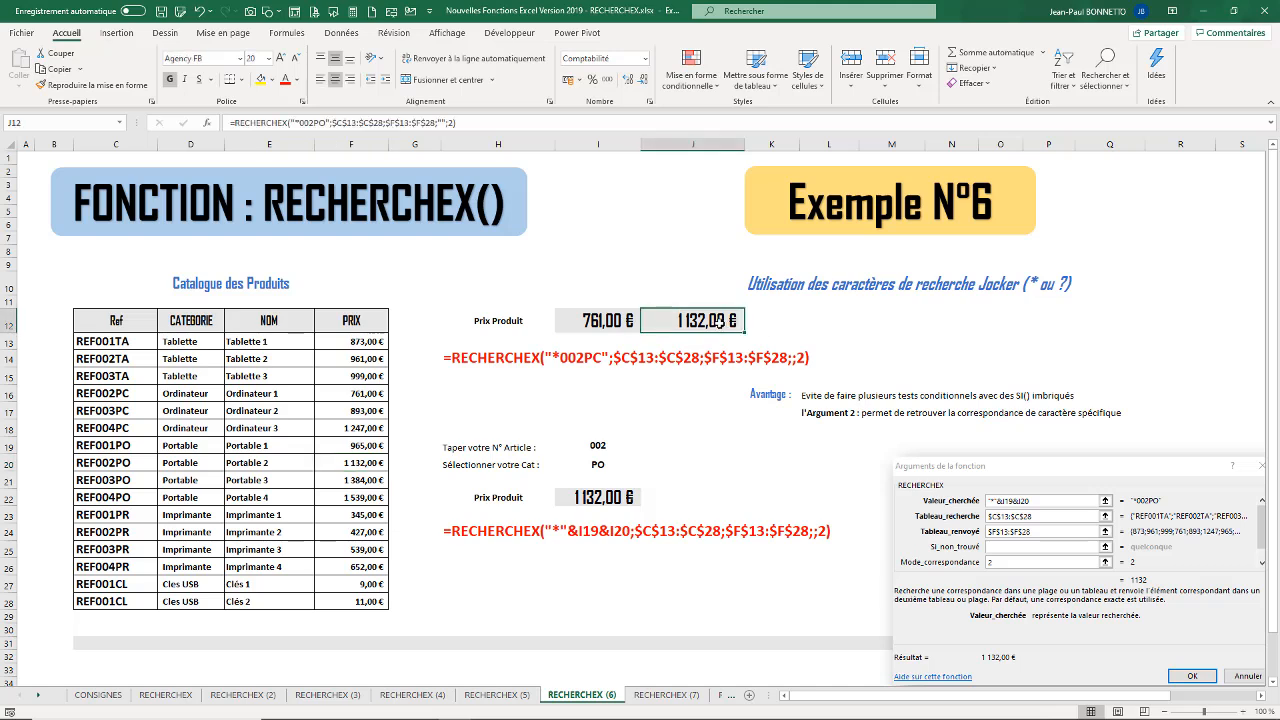
left_click(443, 447)
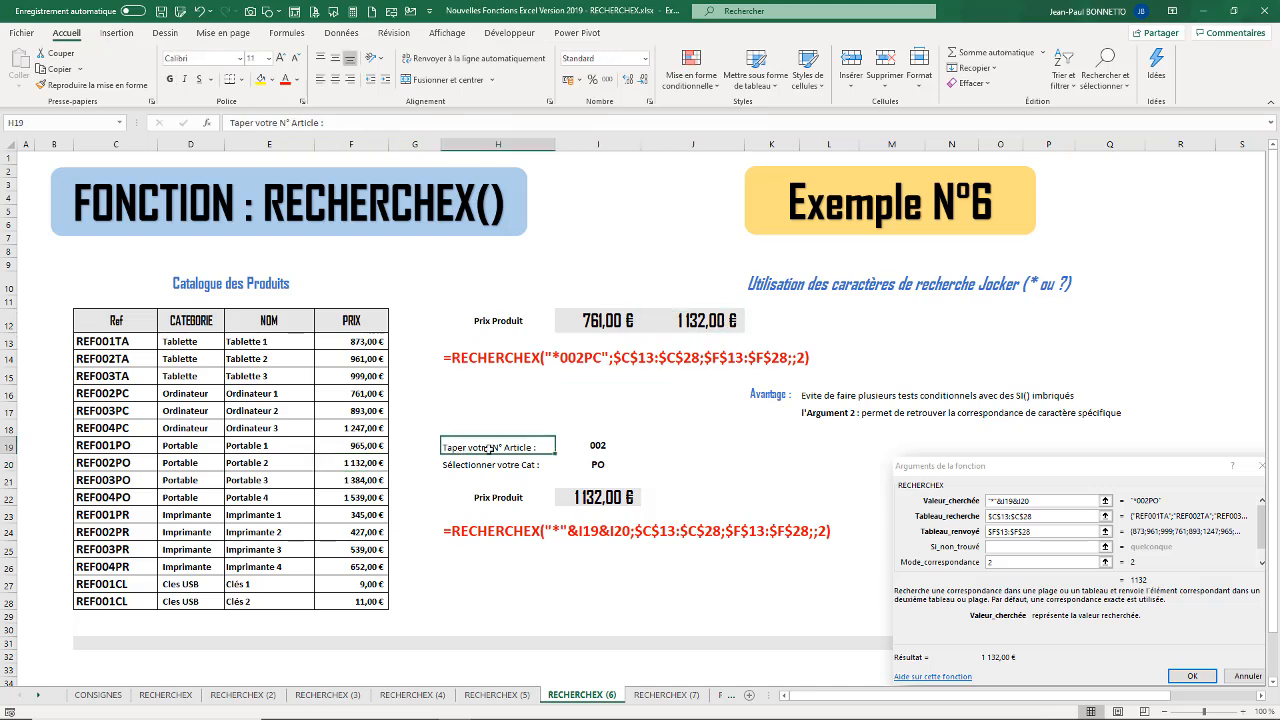
left_click(597, 449)
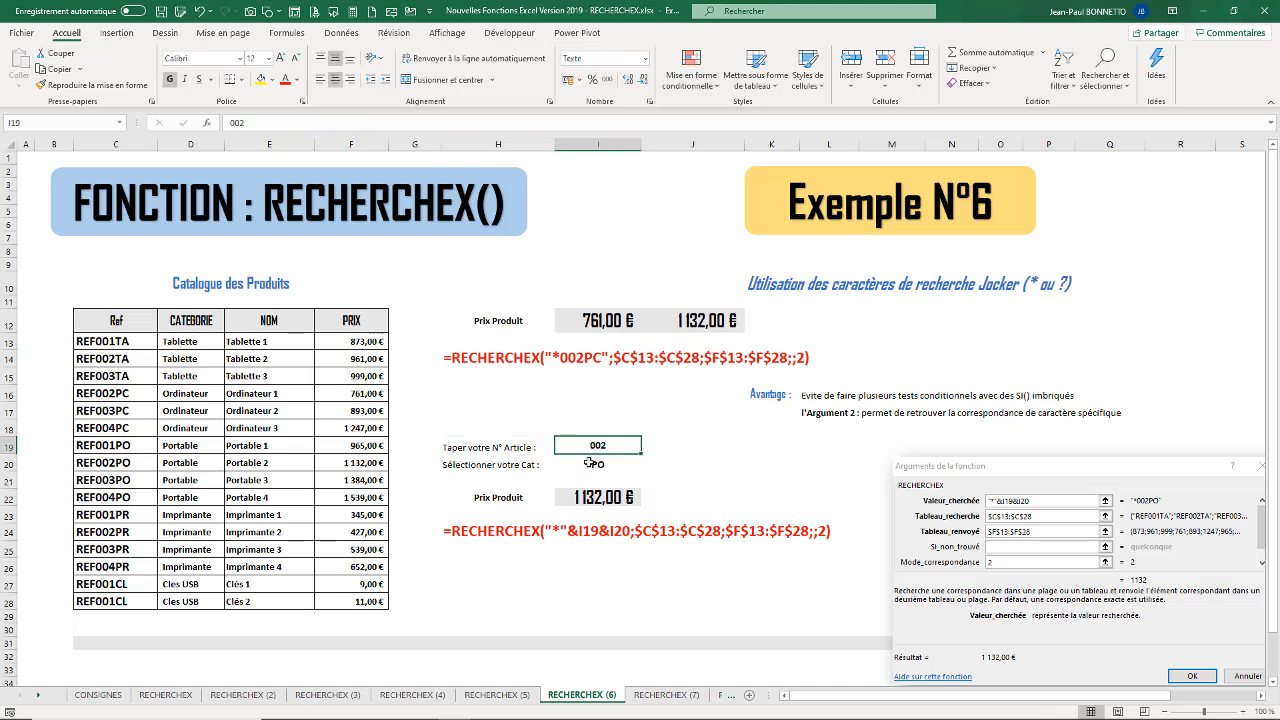
left_click(589, 461)
left_click(647, 464)
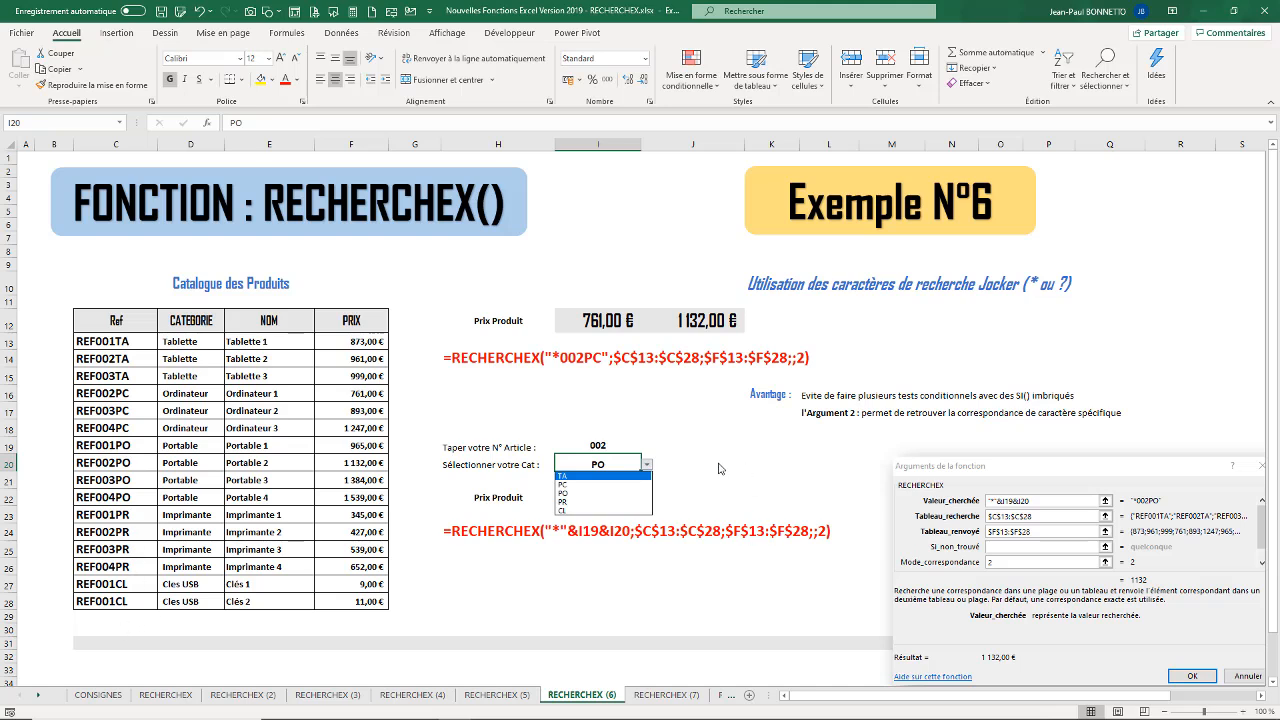
key("Escape")
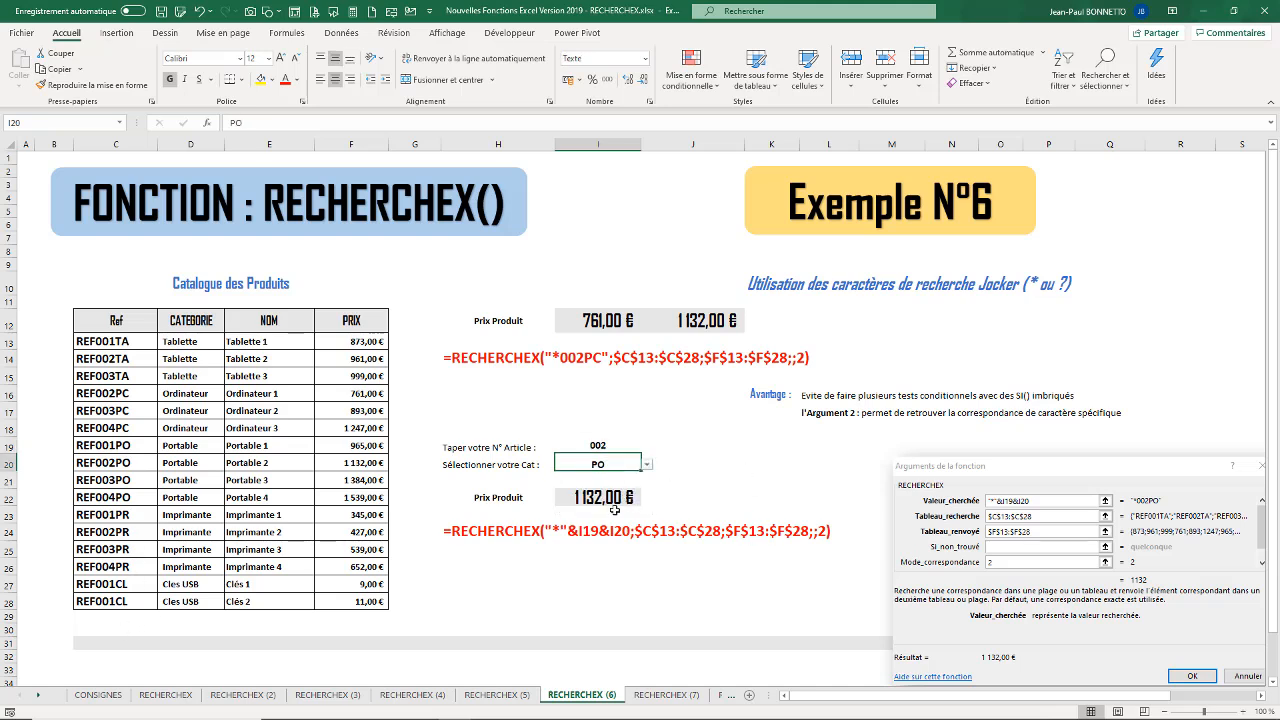
Apply the formatting of I22 to J22 and start a RECHERCHEX formula in J22
left_click(611, 498)
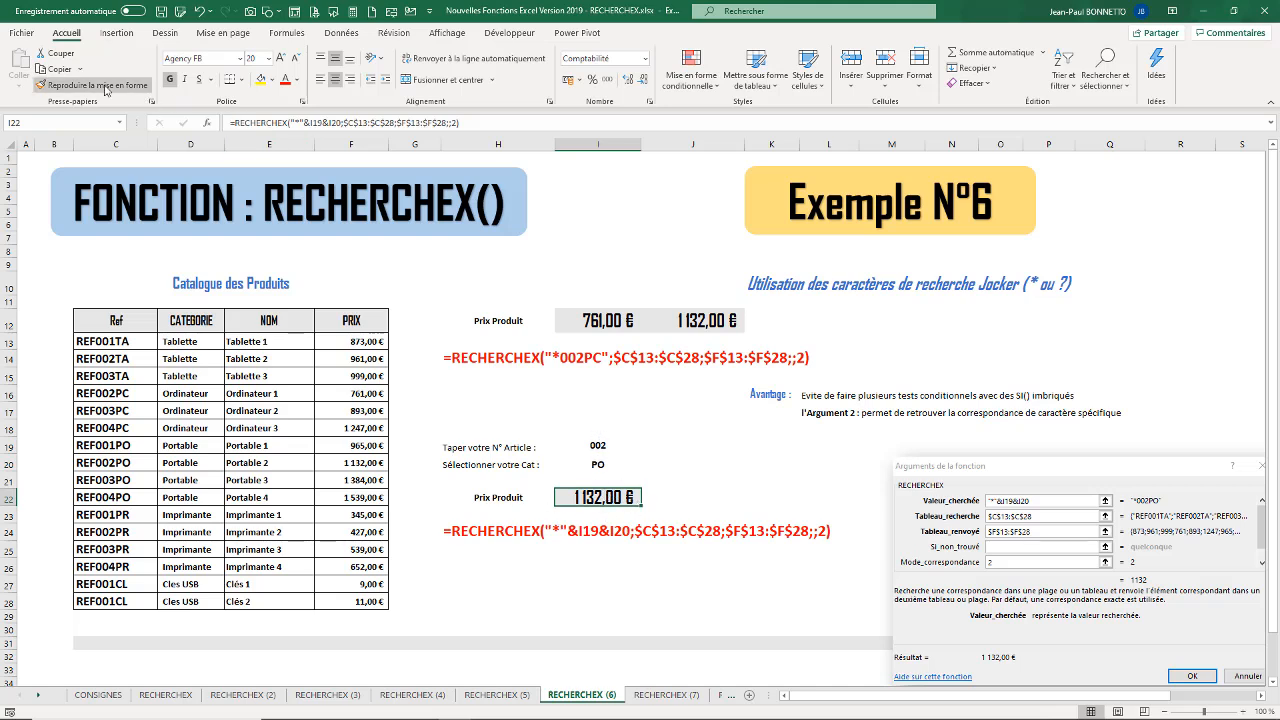
left_click(700, 505)
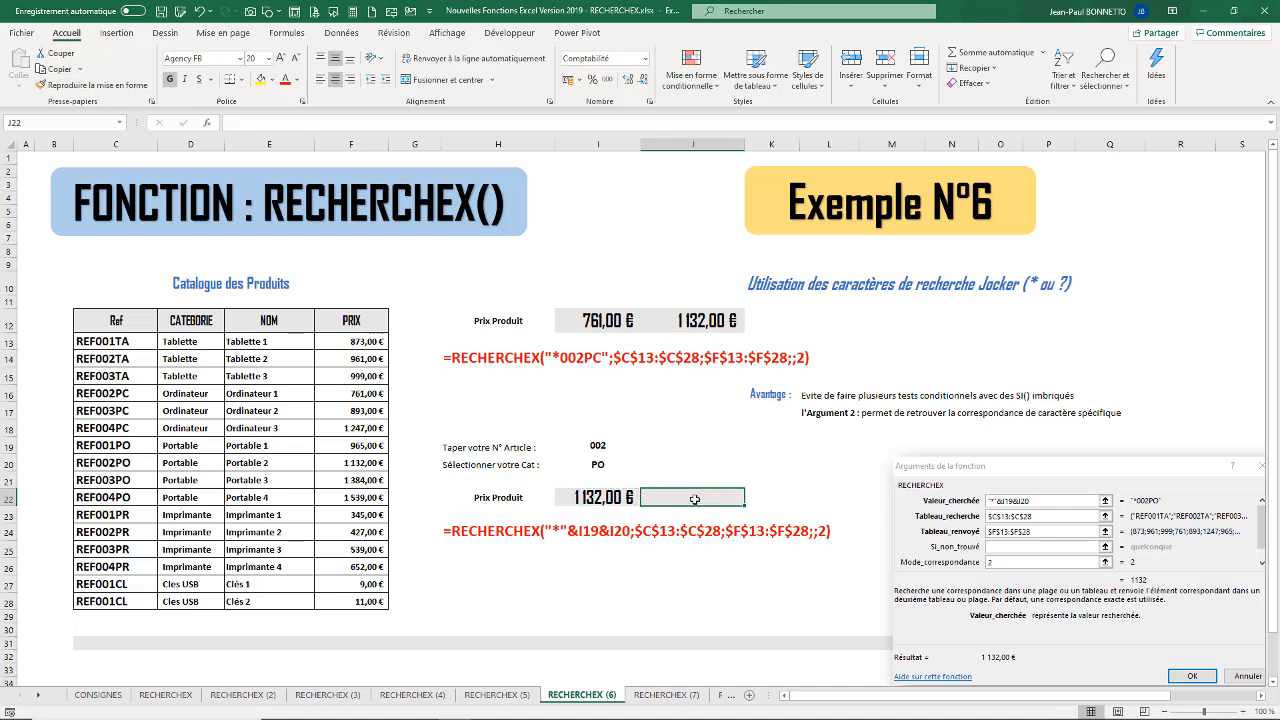
type("=re")
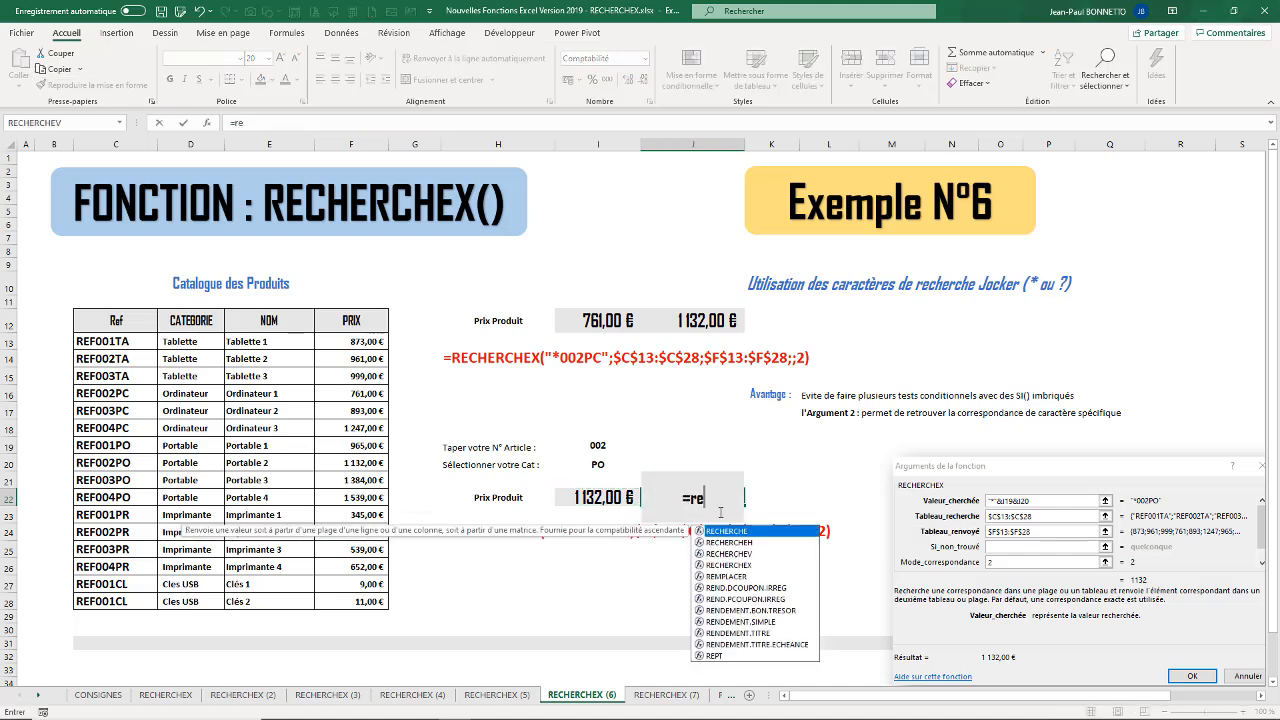
left_click(733, 566)
double_click(733, 566)
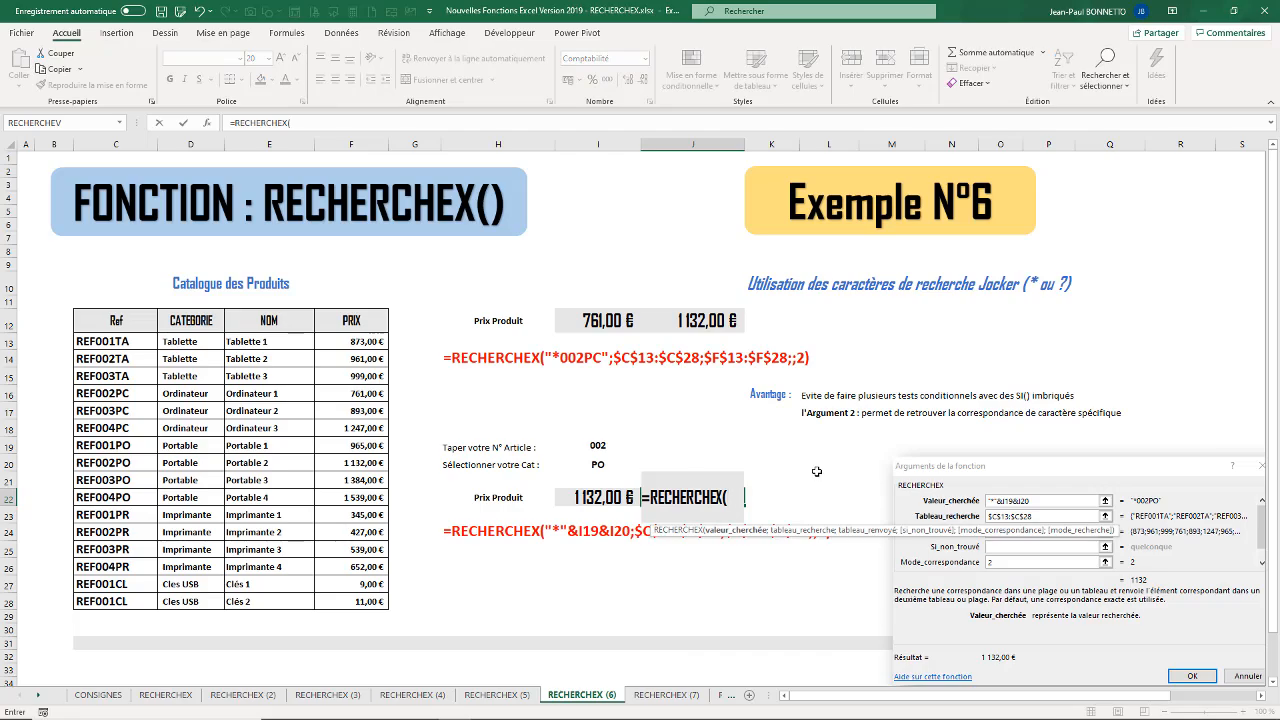
Build the J22 formula's lookup value as "*"&I19&I20, joining the wildcard, article number and category
type("\"*")
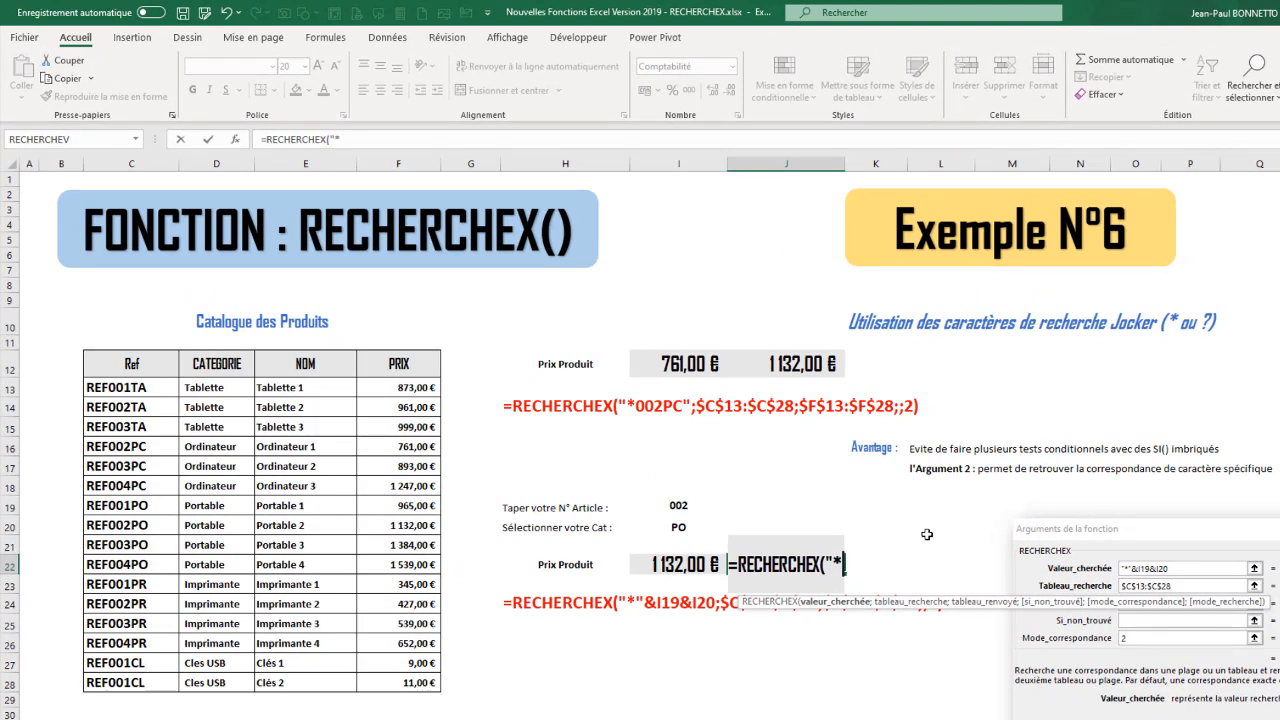
type("\"")
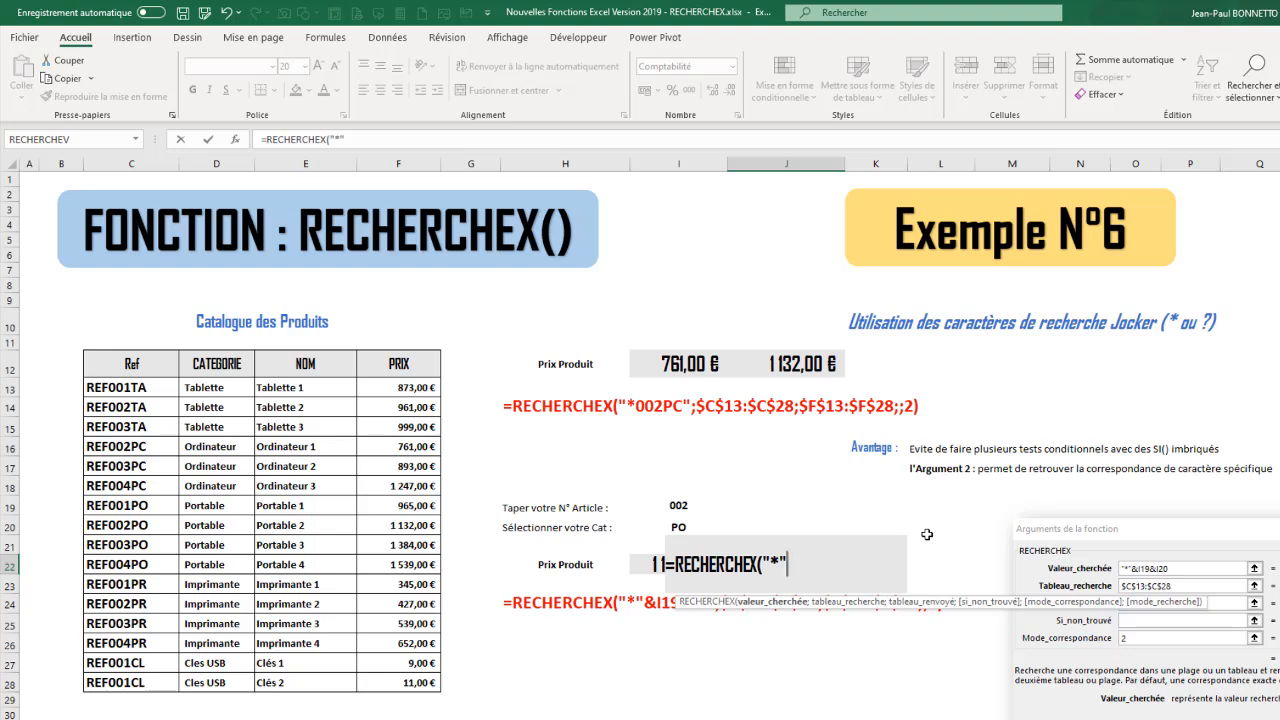
type("&")
left_click(686, 505)
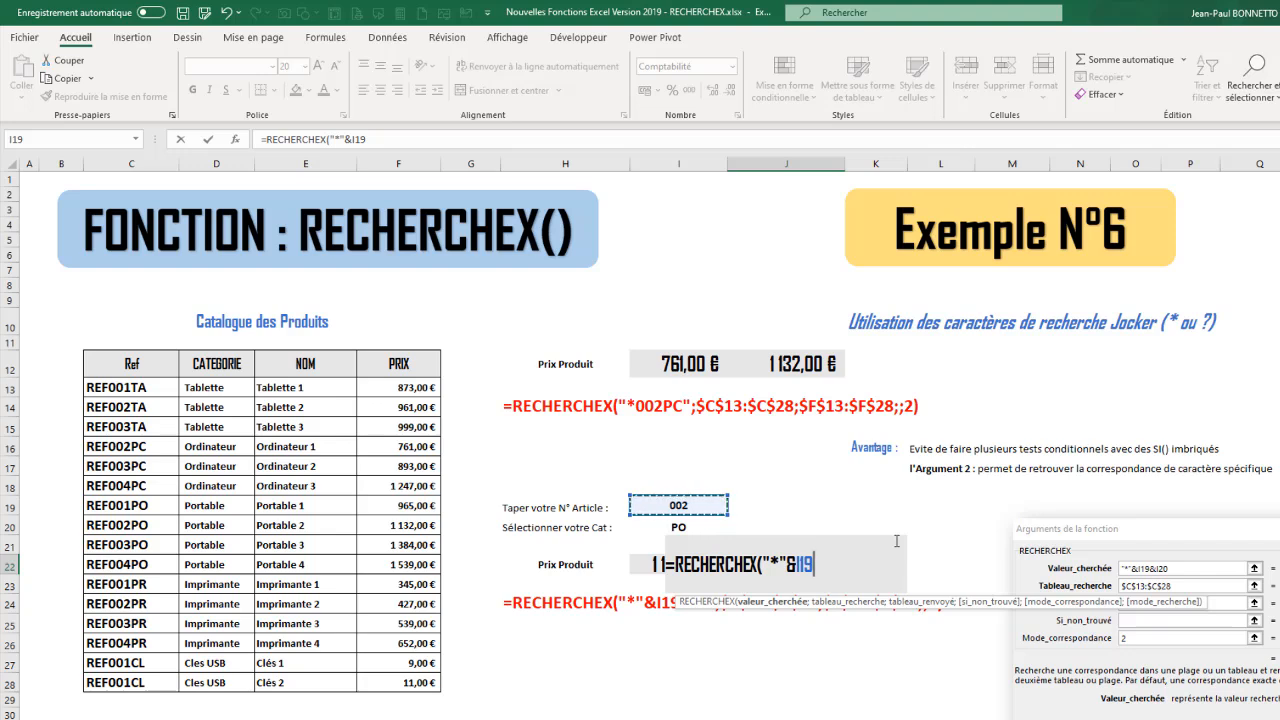
type("&")
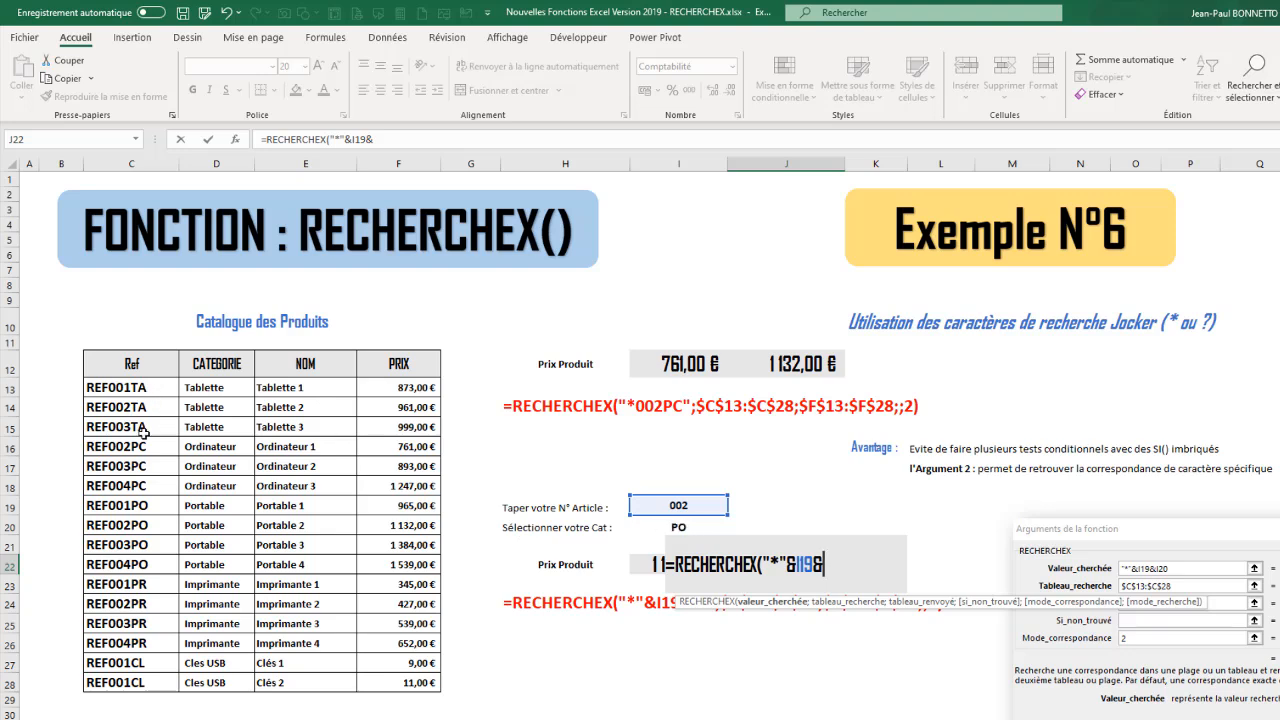
left_click(662, 523)
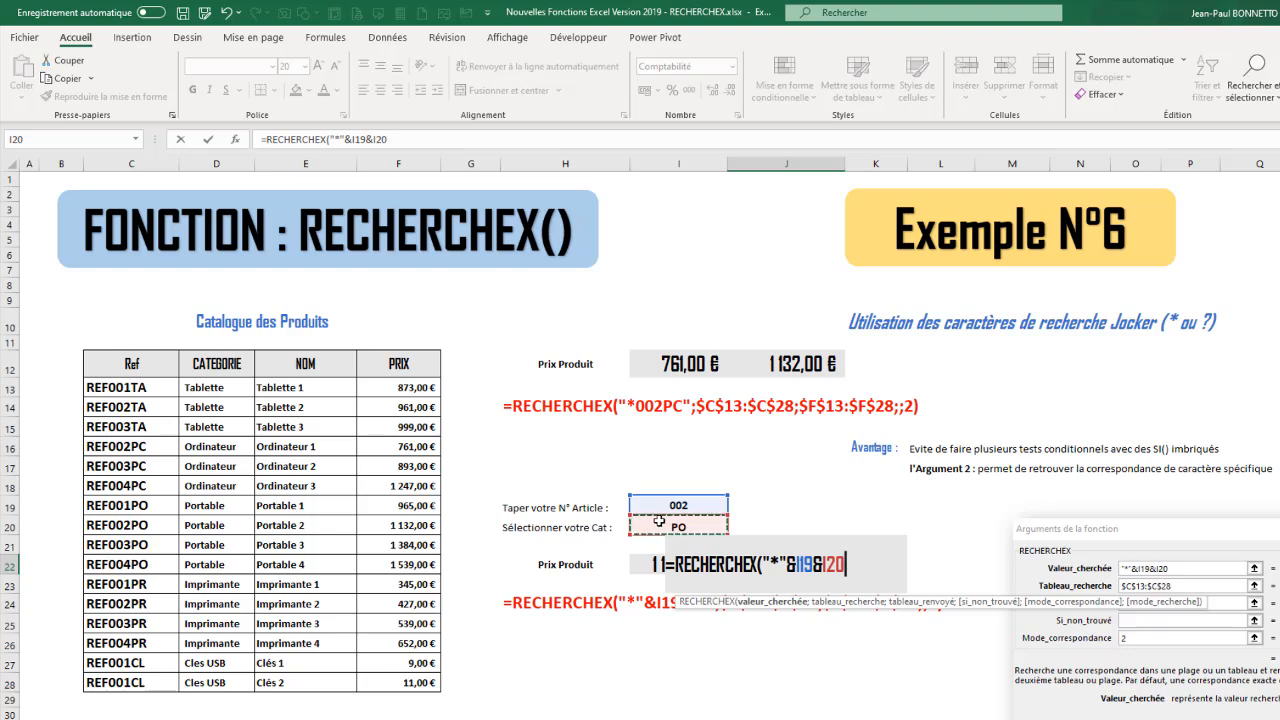
Add the lookup array $C$13:$C$28 and the return array $F$13:$F$28 to the J22 formula
type(";")
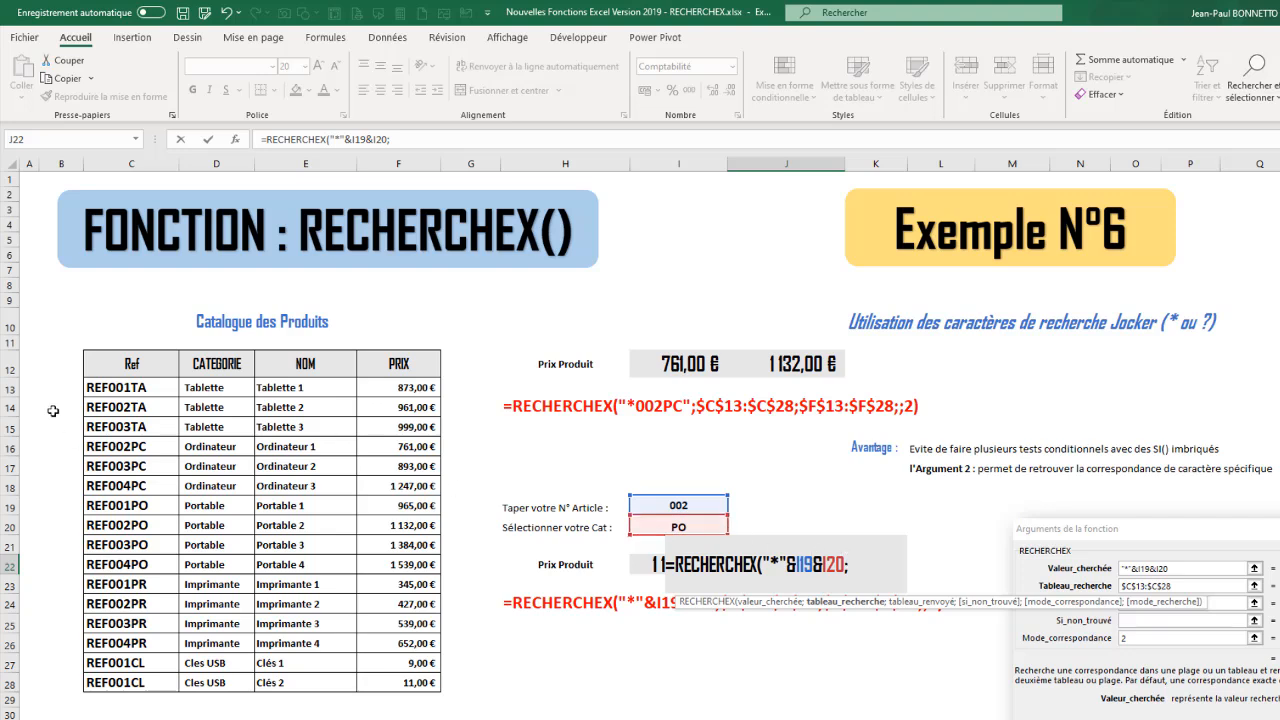
left_click_drag(104, 388, 135, 690)
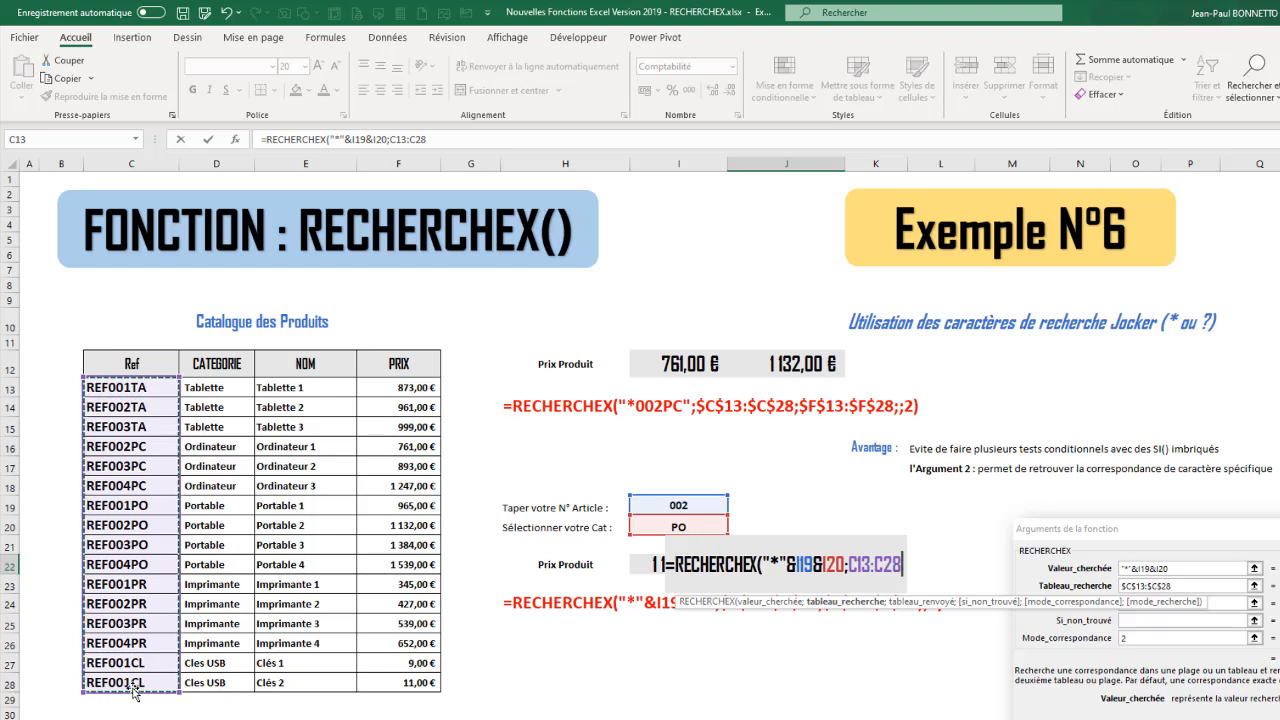
key("F4")
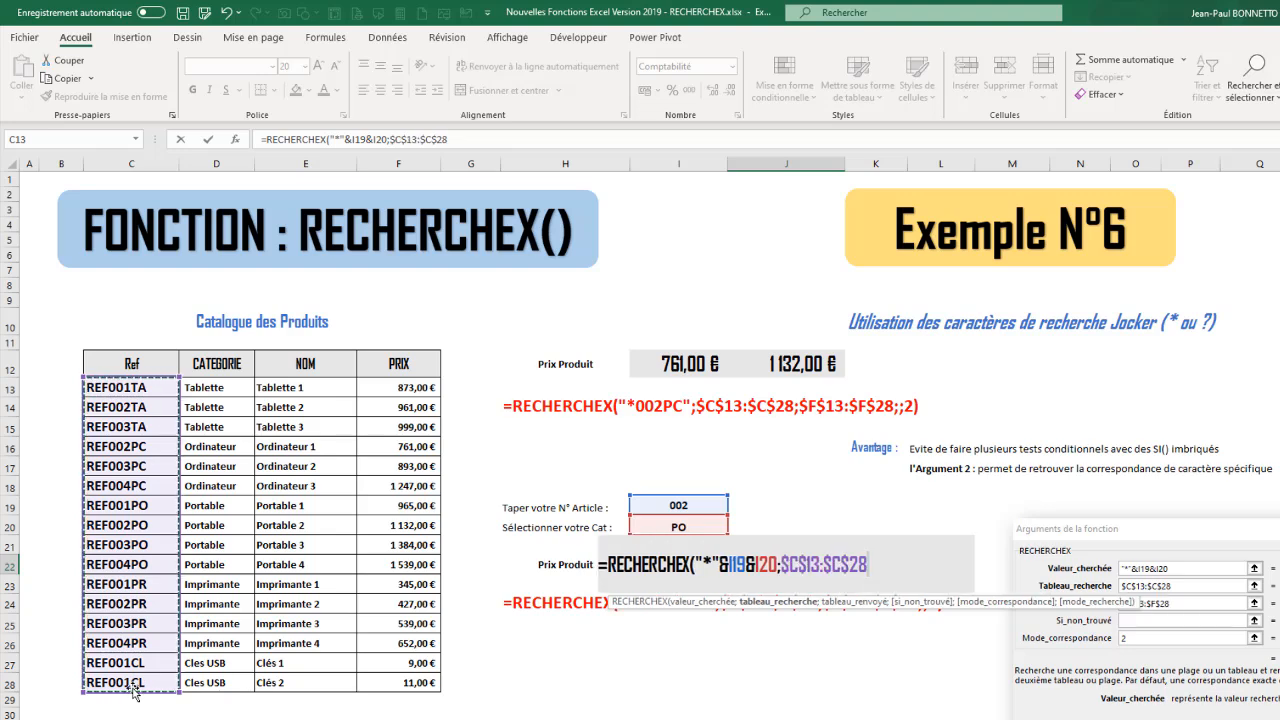
type(";")
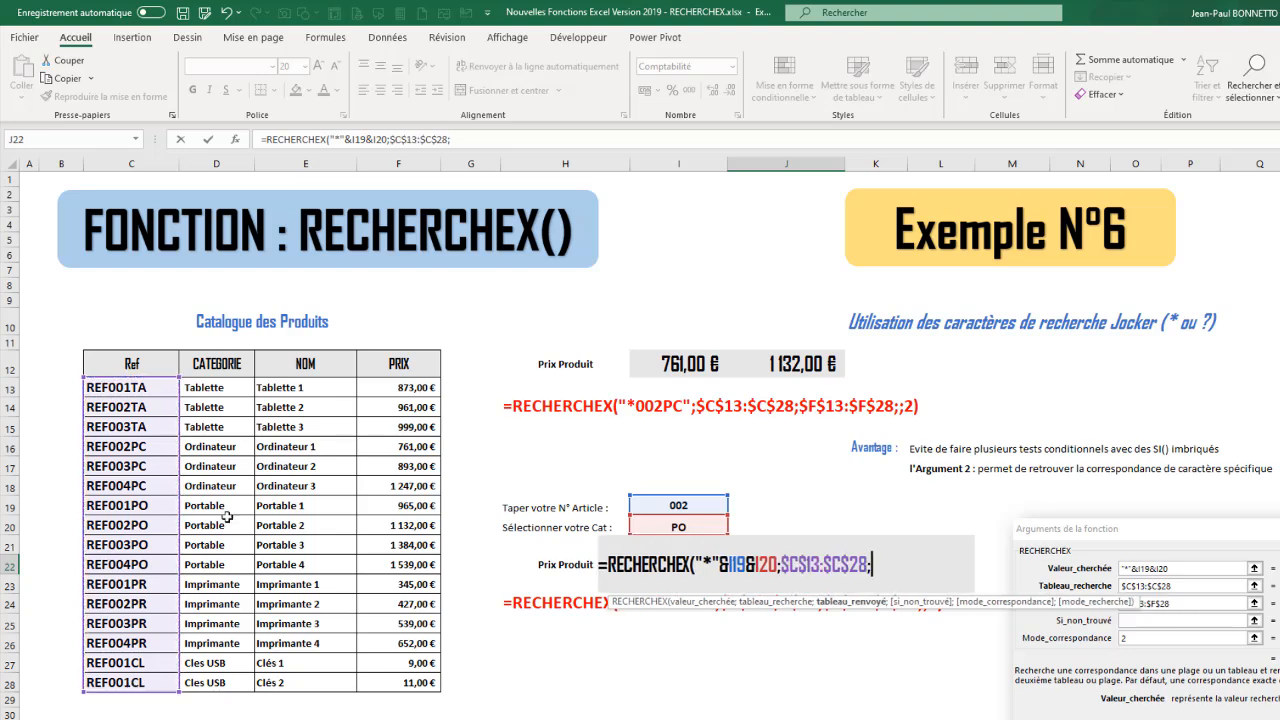
left_click_drag(382, 386, 405, 684)
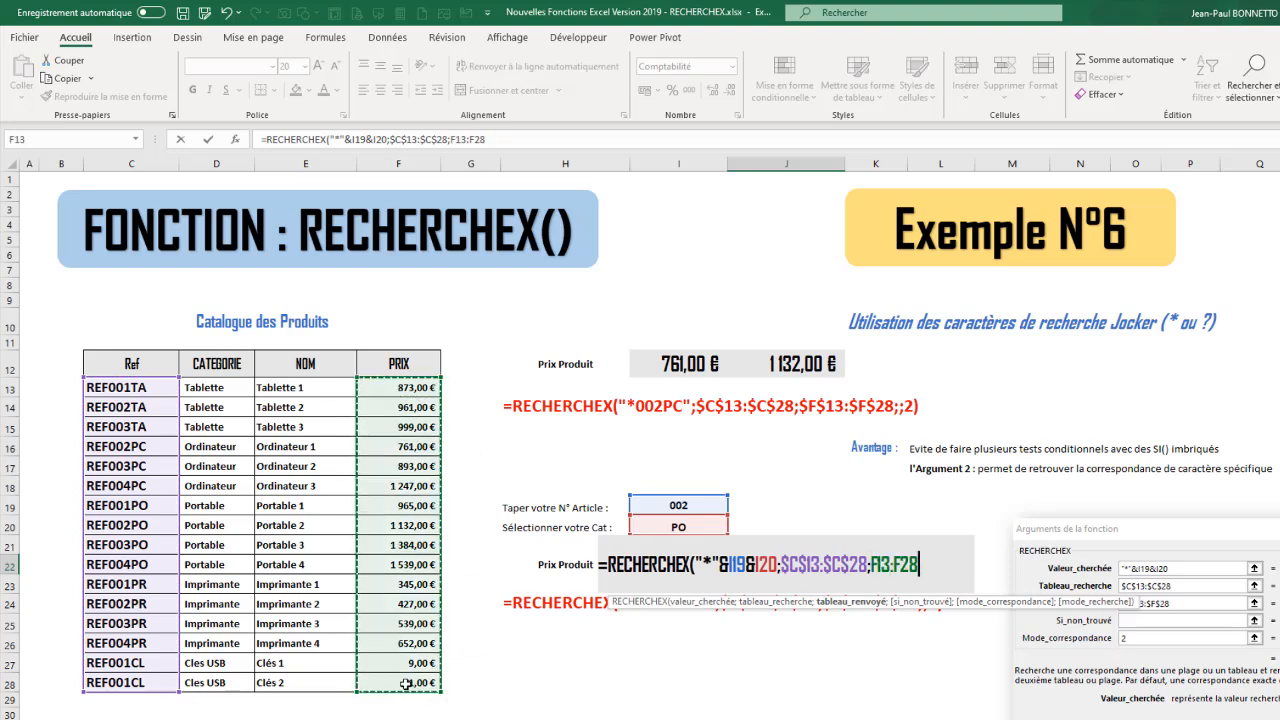
key("F4")
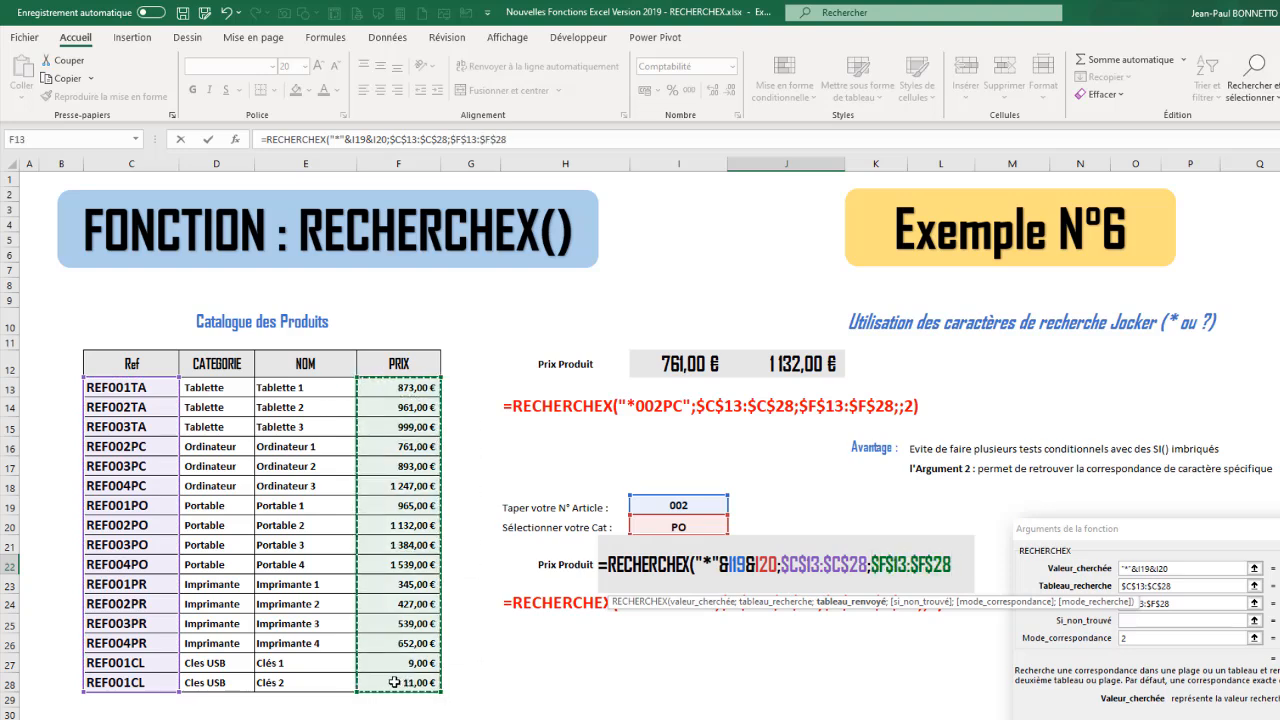
Finish the J22 formula with the not-found argument "" and match mode 2 (Correspondance de caractère générique), and validate it
type(";")
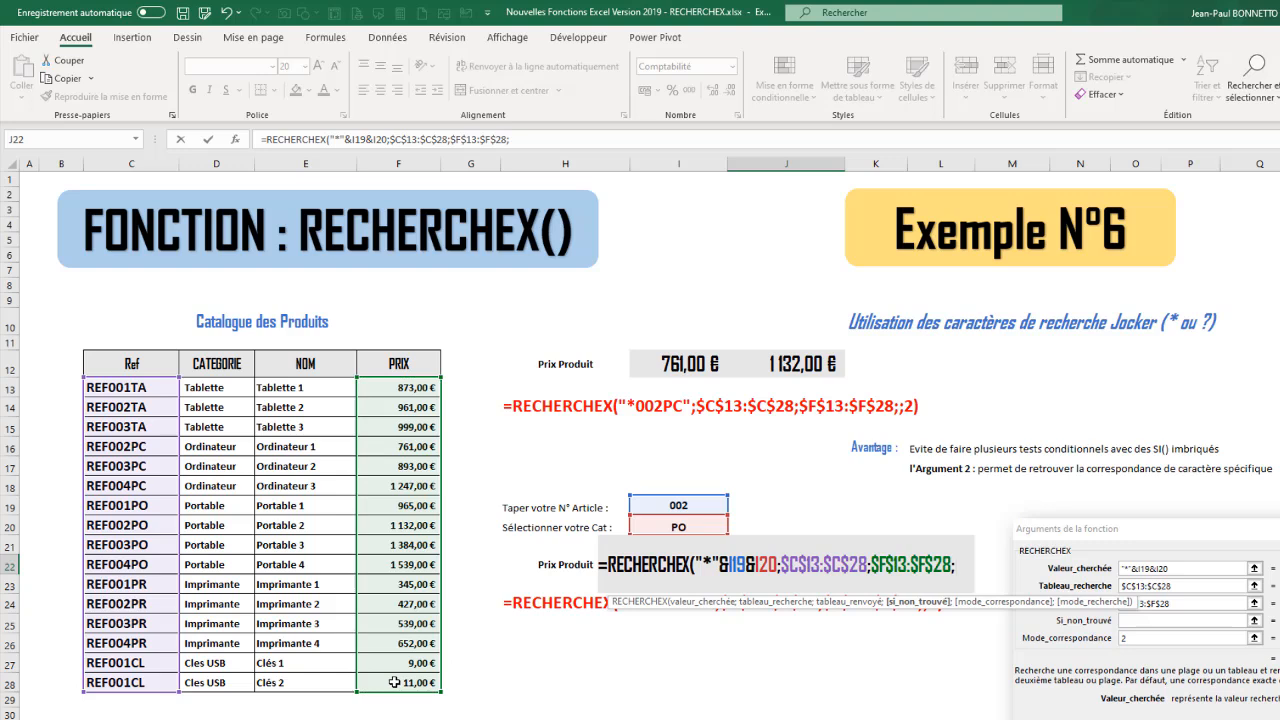
type("\"\";")
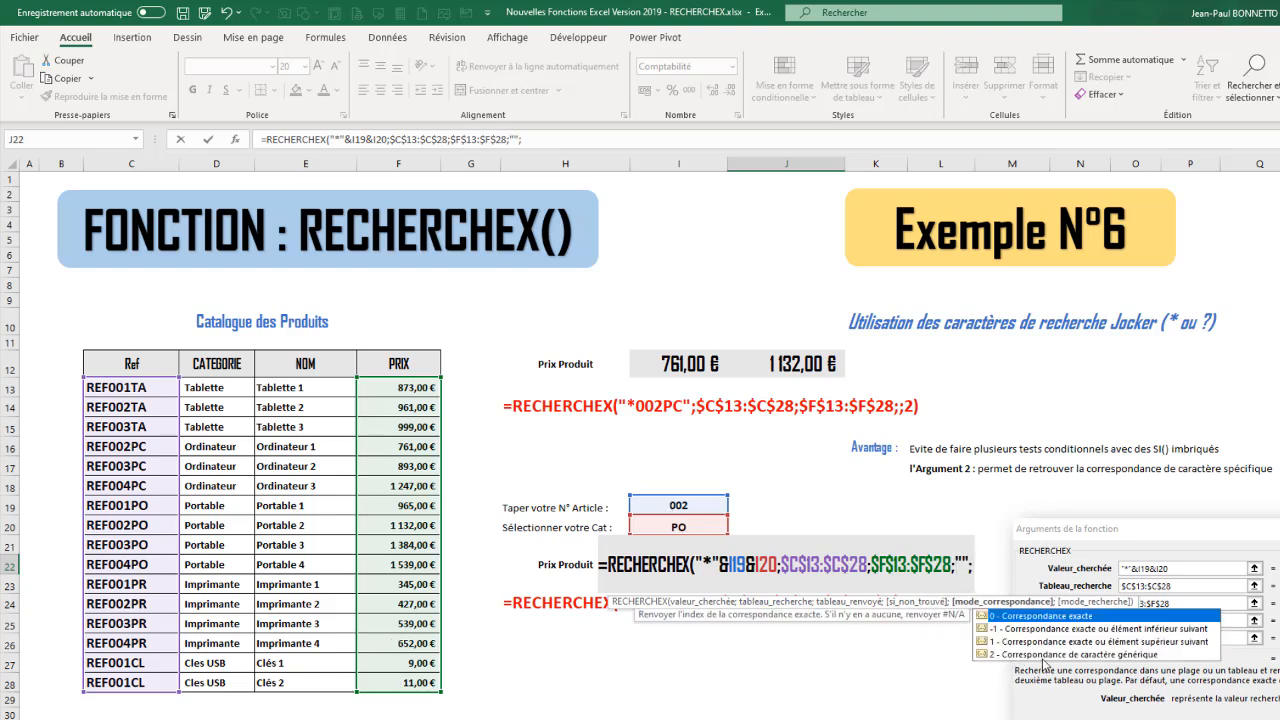
double_click(1035, 656)
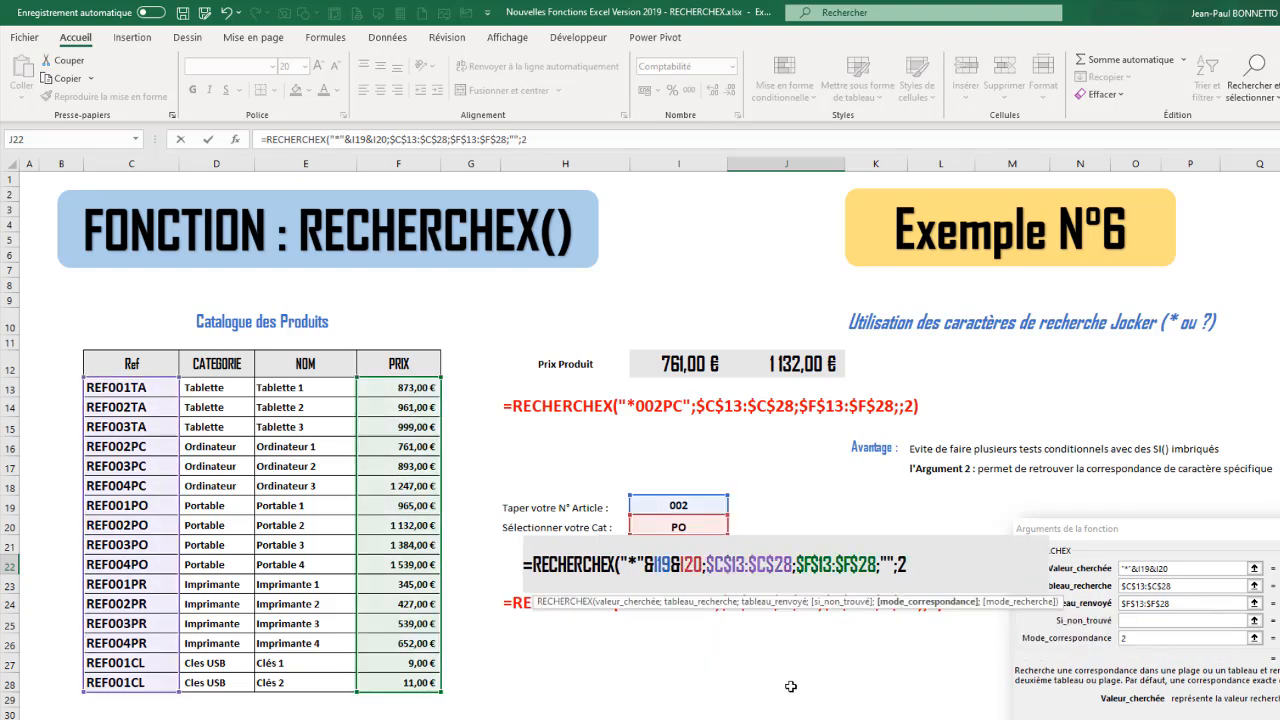
type(")")
key("Return")
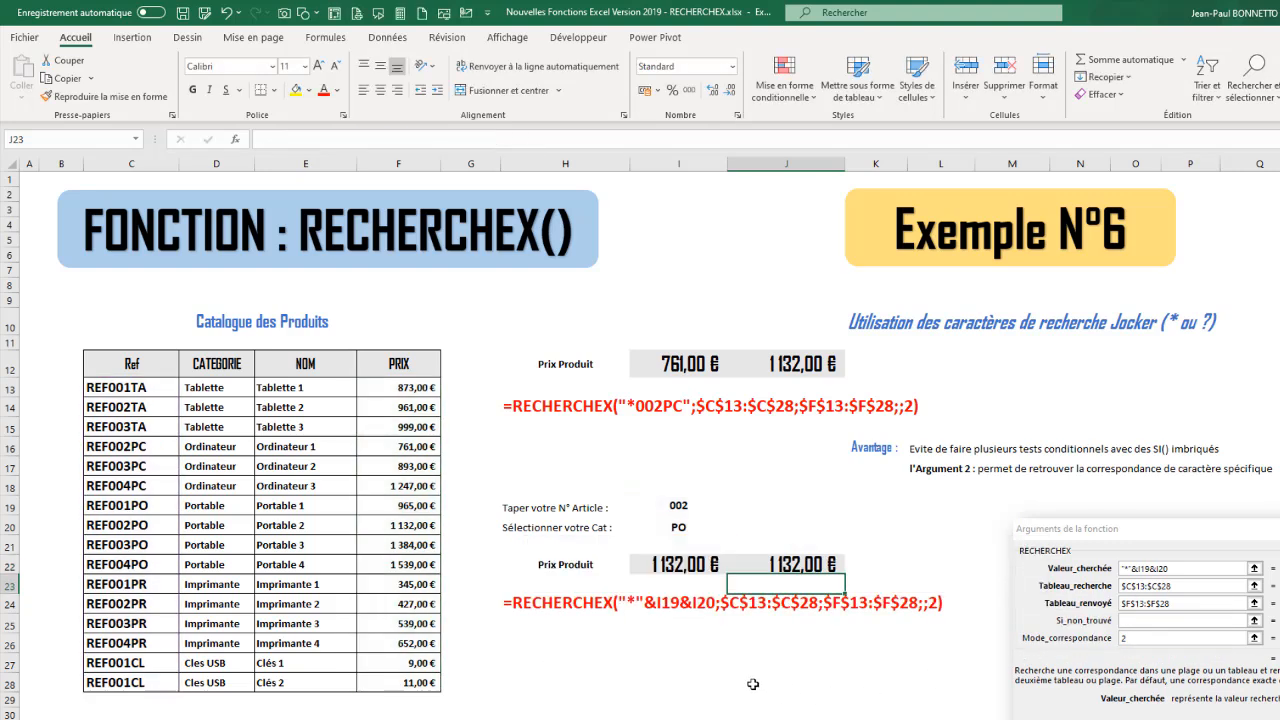
Set the category in I20 to TA and check the price against REF002TA in the catalogue
left_click(806, 562)
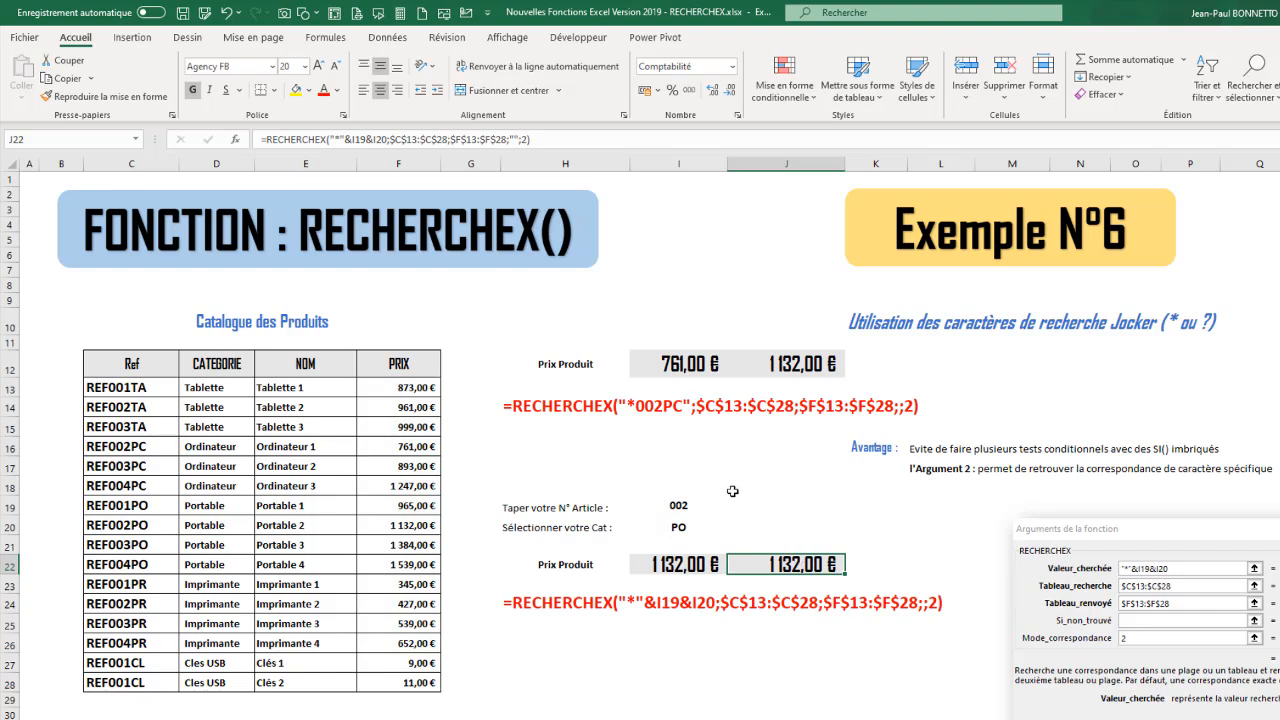
left_click(678, 527)
left_click(676, 505)
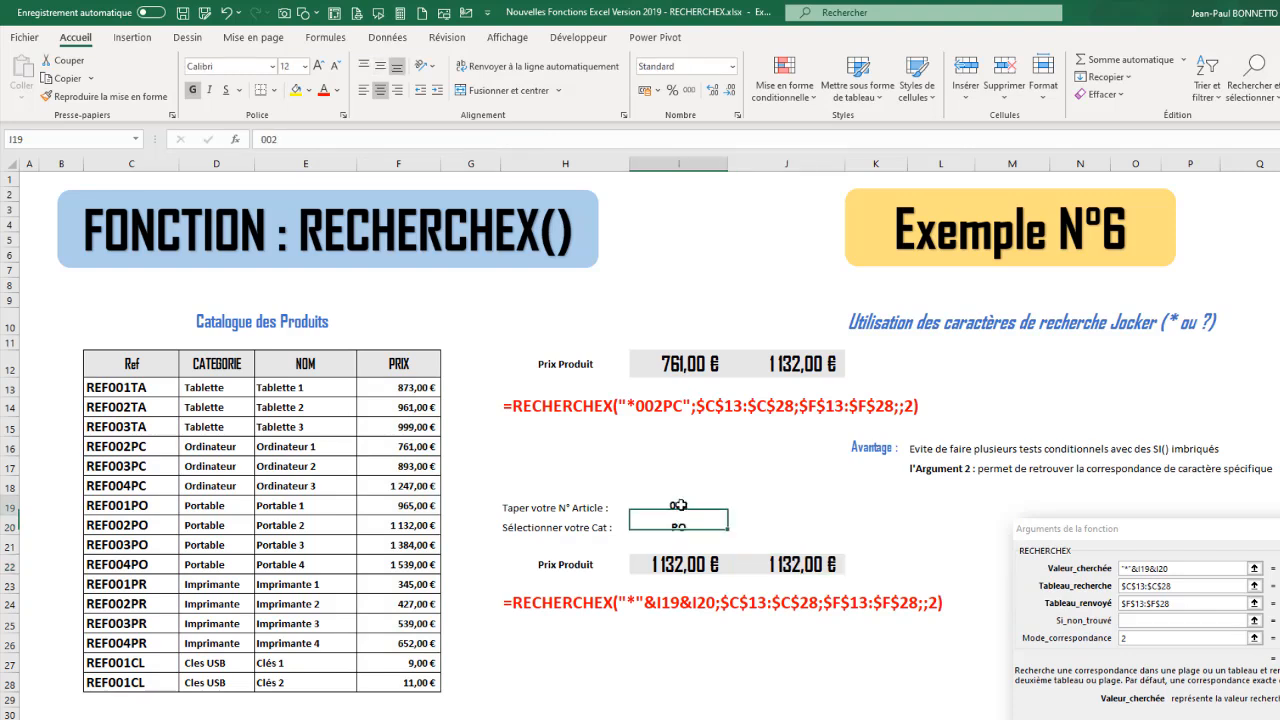
left_click(678, 526)
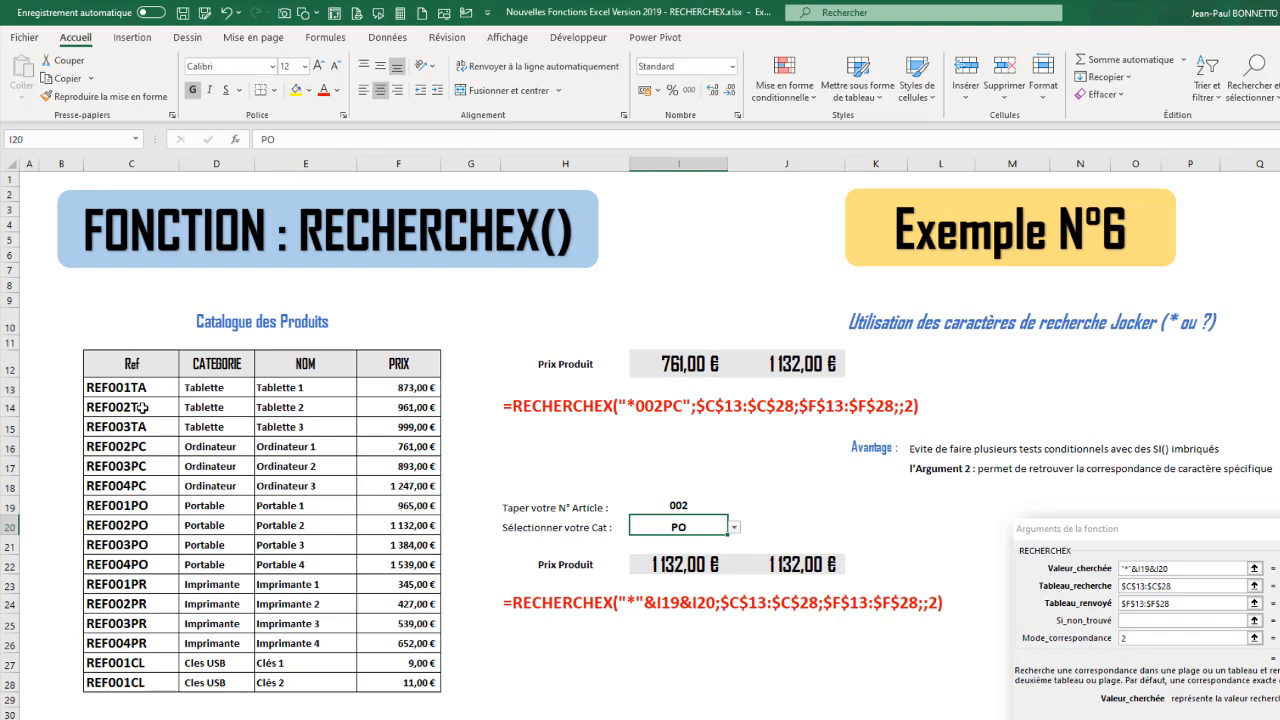
left_click(735, 527)
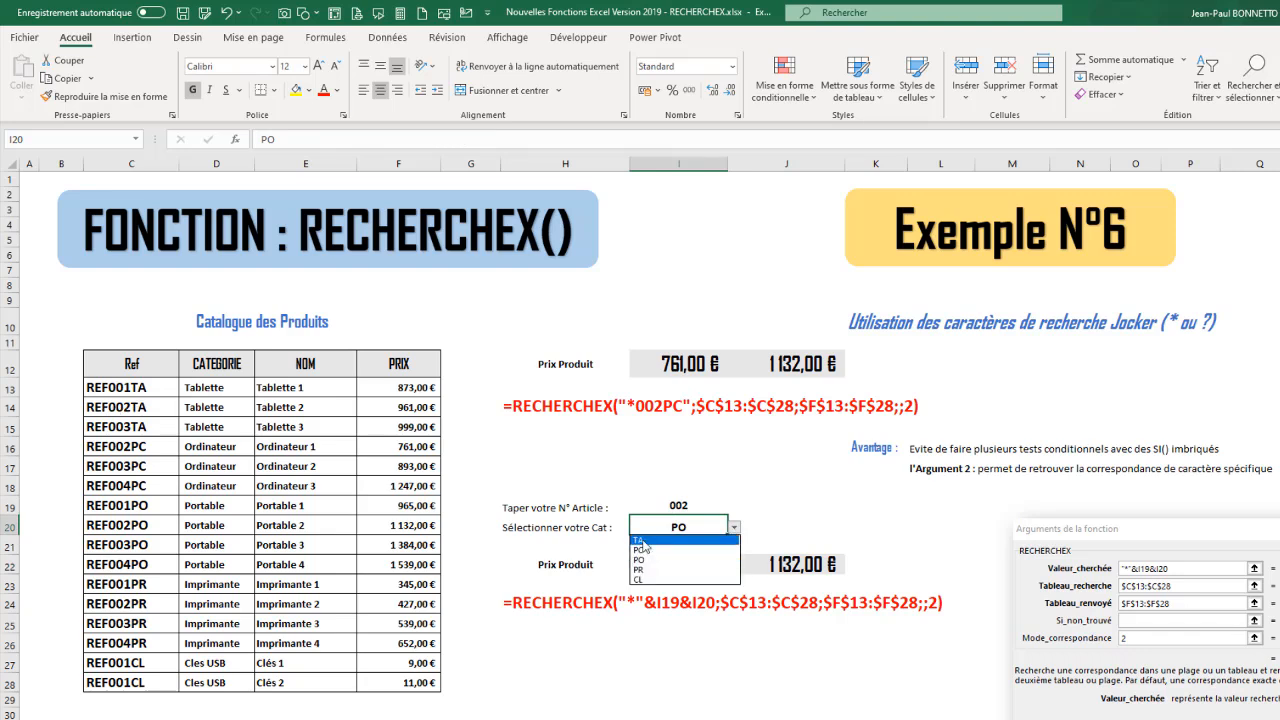
left_click(648, 543)
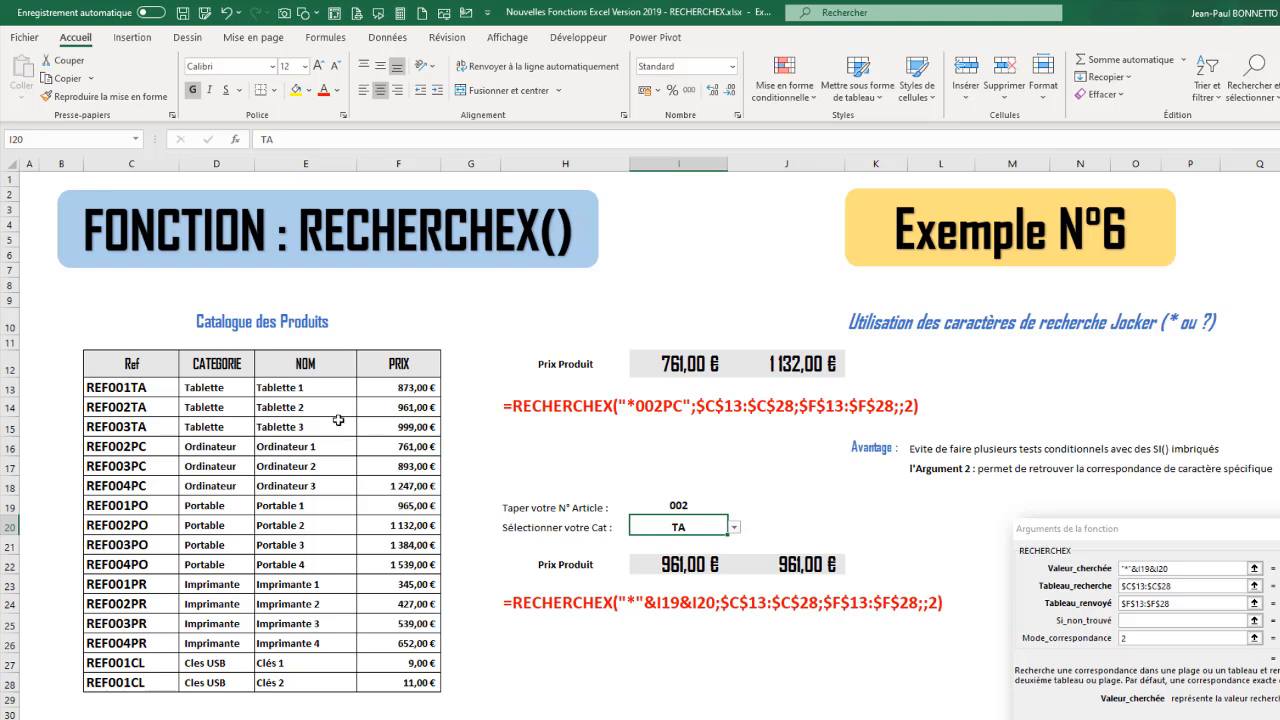
left_click(390, 410)
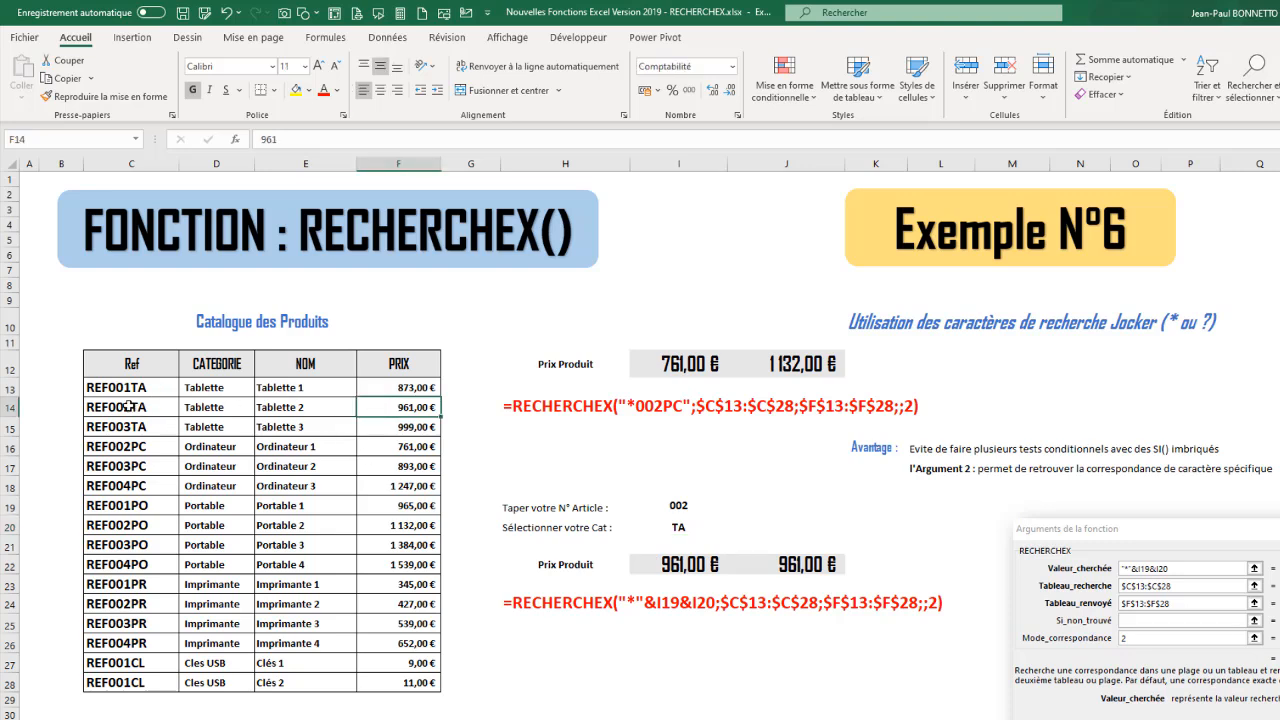
Choose category PR in I20 and compare the returned price with REF002PR in the catalogue
left_click(678, 527)
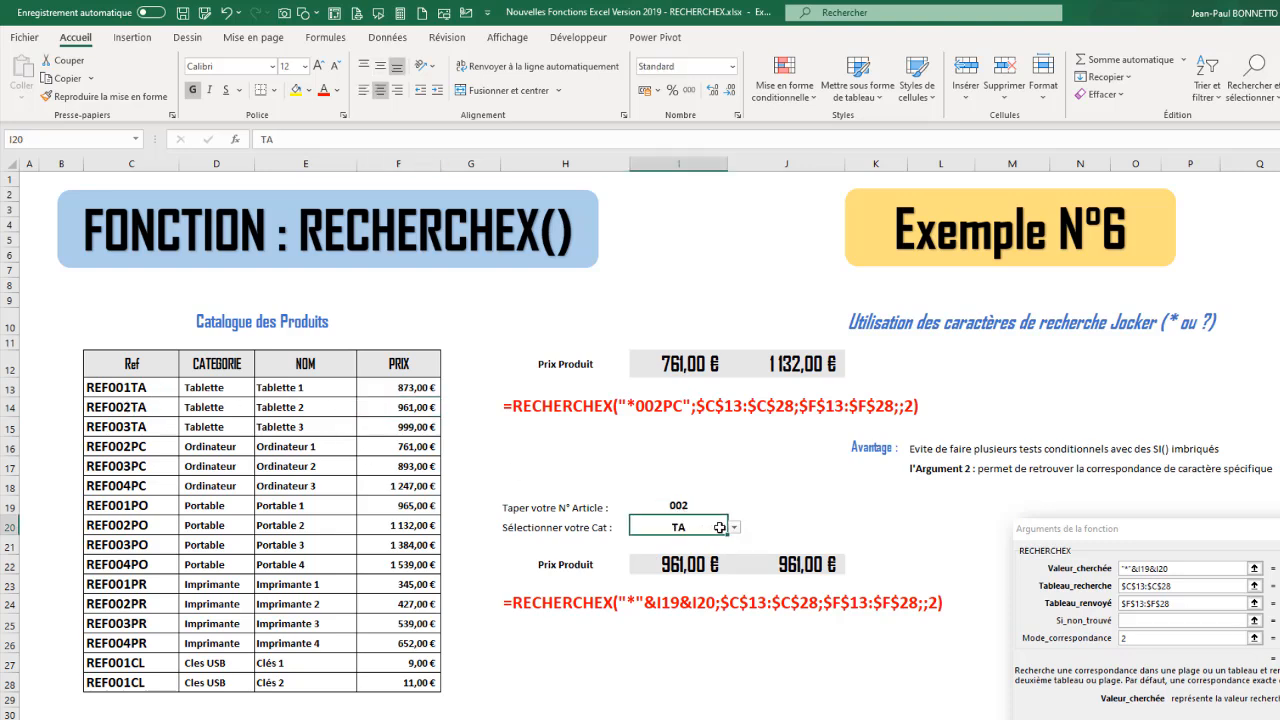
left_click(734, 527)
left_click(638, 570)
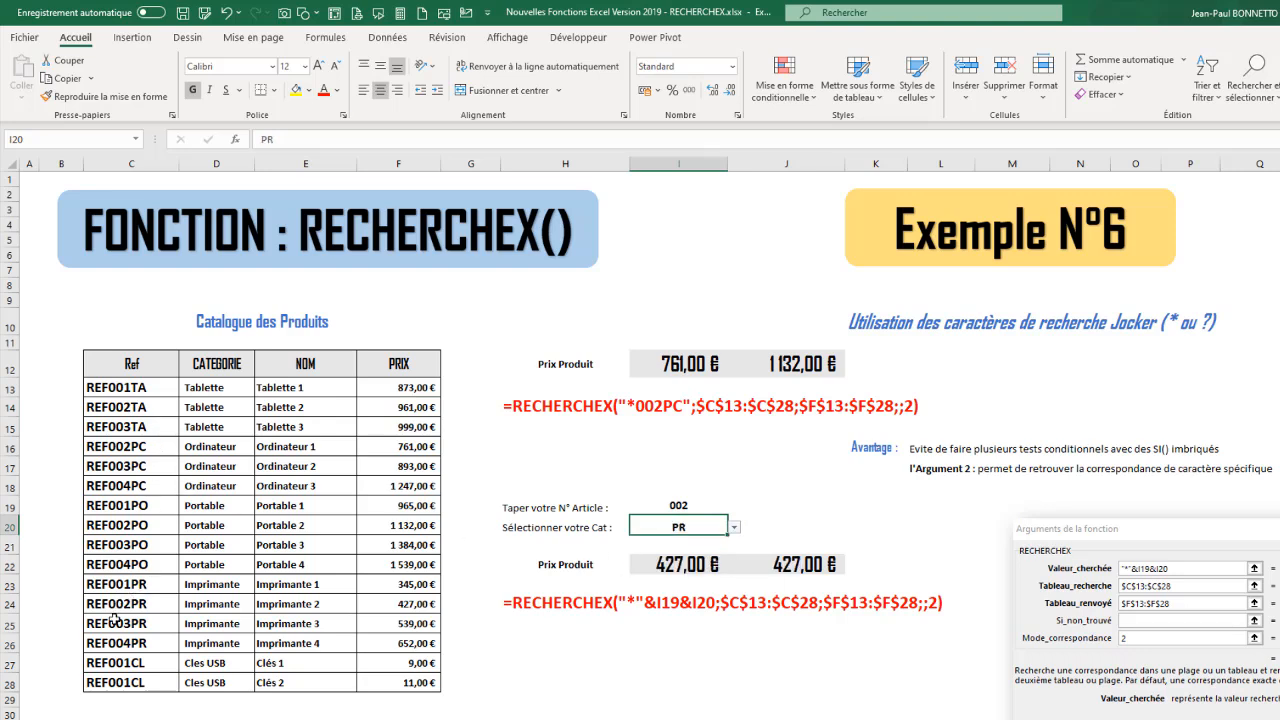
left_click(434, 610)
Enter article number 004 in I19 and compare the returned price with REF004PR in the catalogue
left_click(679, 527)
left_click(680, 507)
left_click(679, 527)
left_click(676, 505)
type("004")
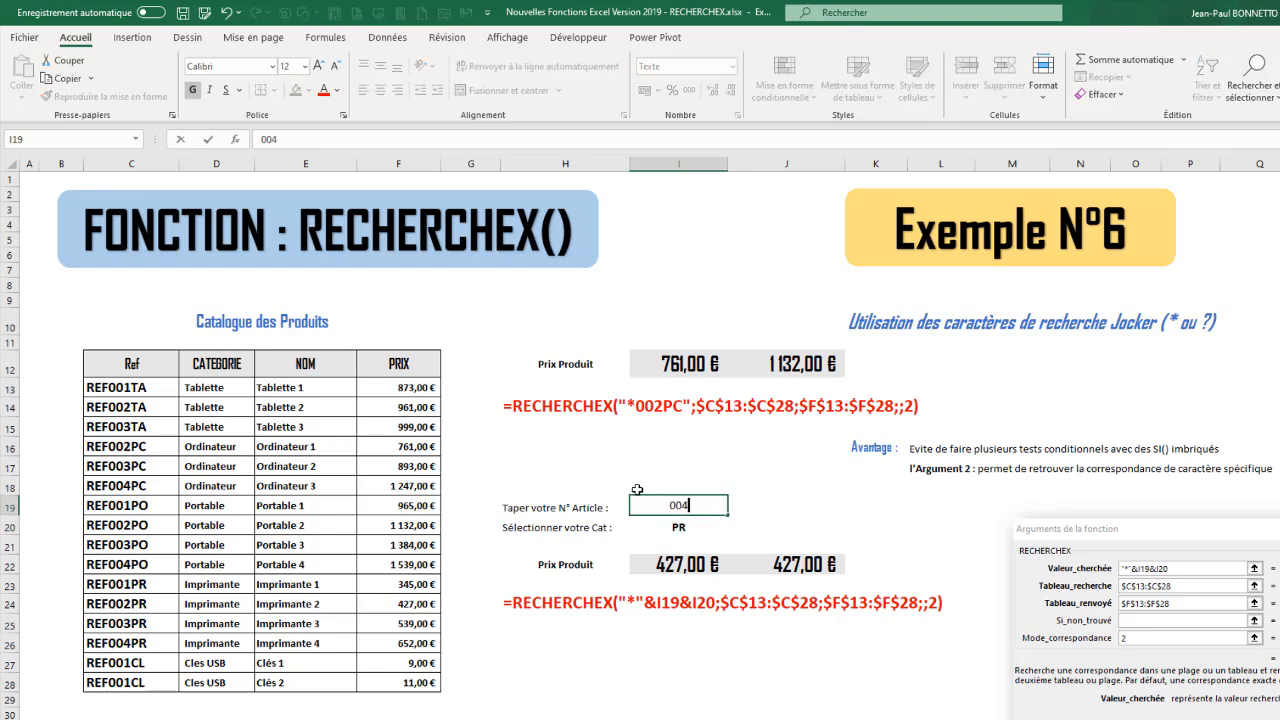
key("Return")
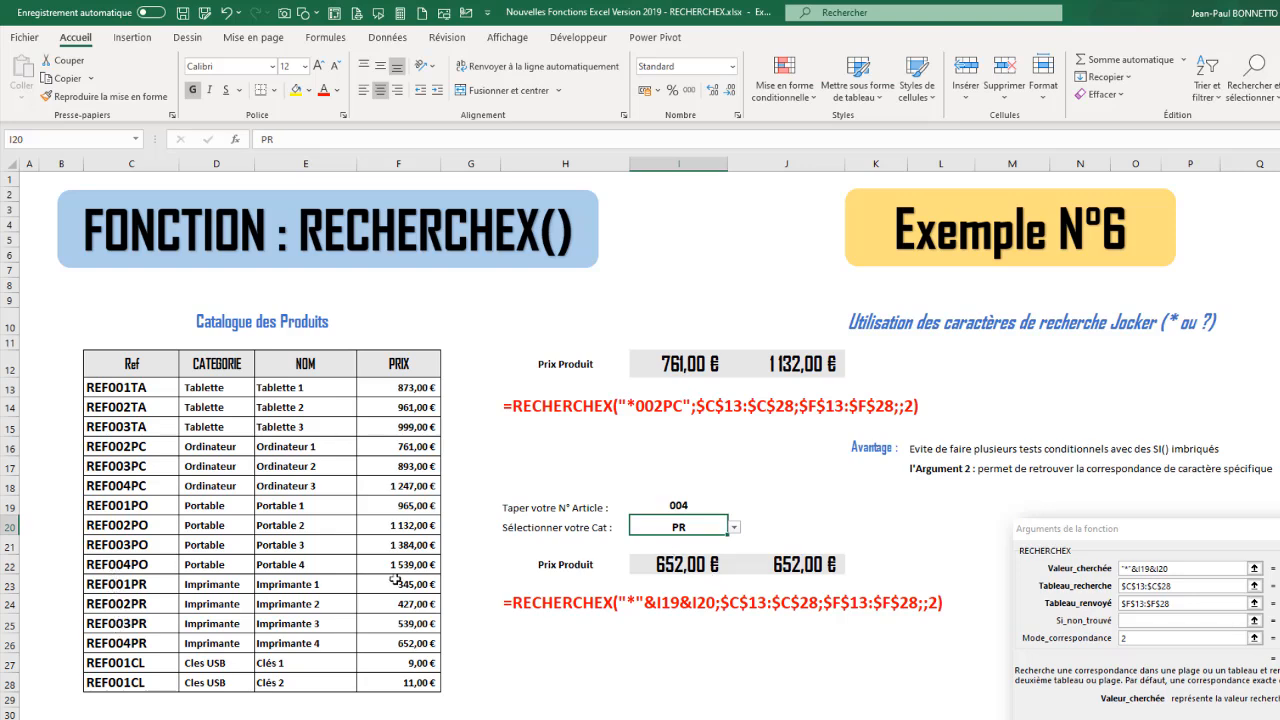
left_click(411, 641)
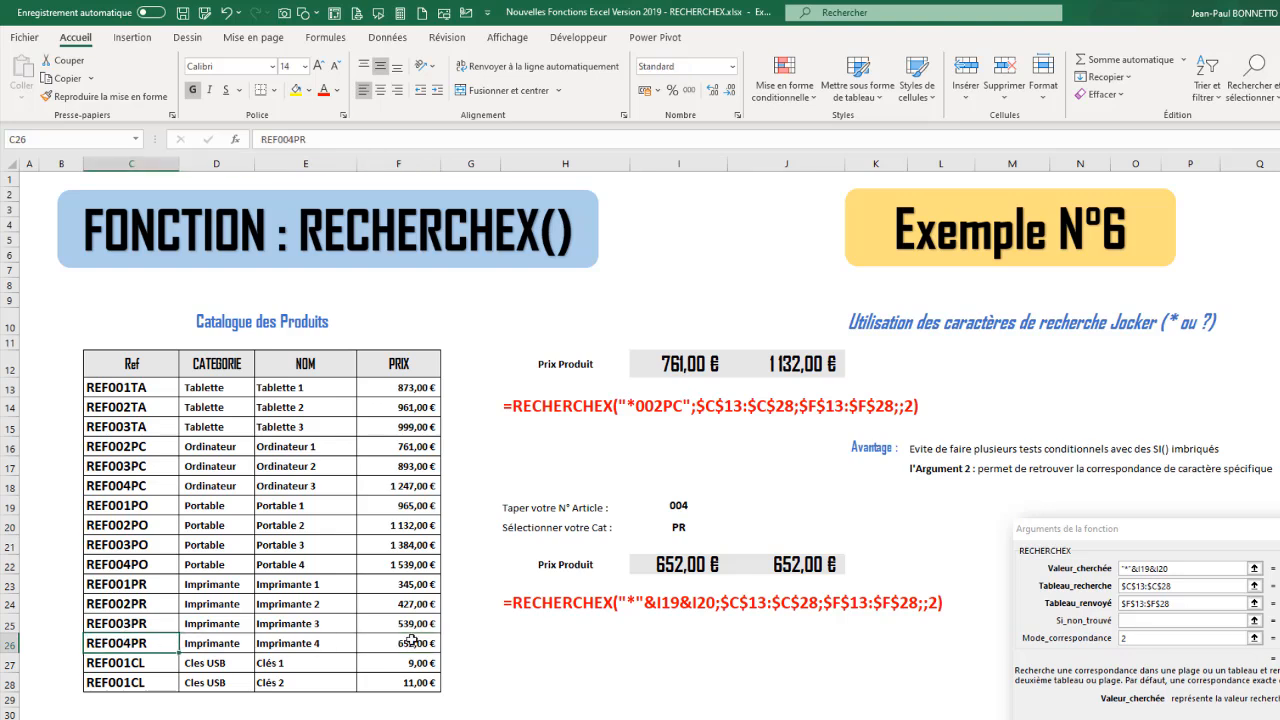
Examine the product price in I22 along with its article number and category cells, I19 and I20
left_click(729, 565)
left_click(680, 565)
left_click(678, 506)
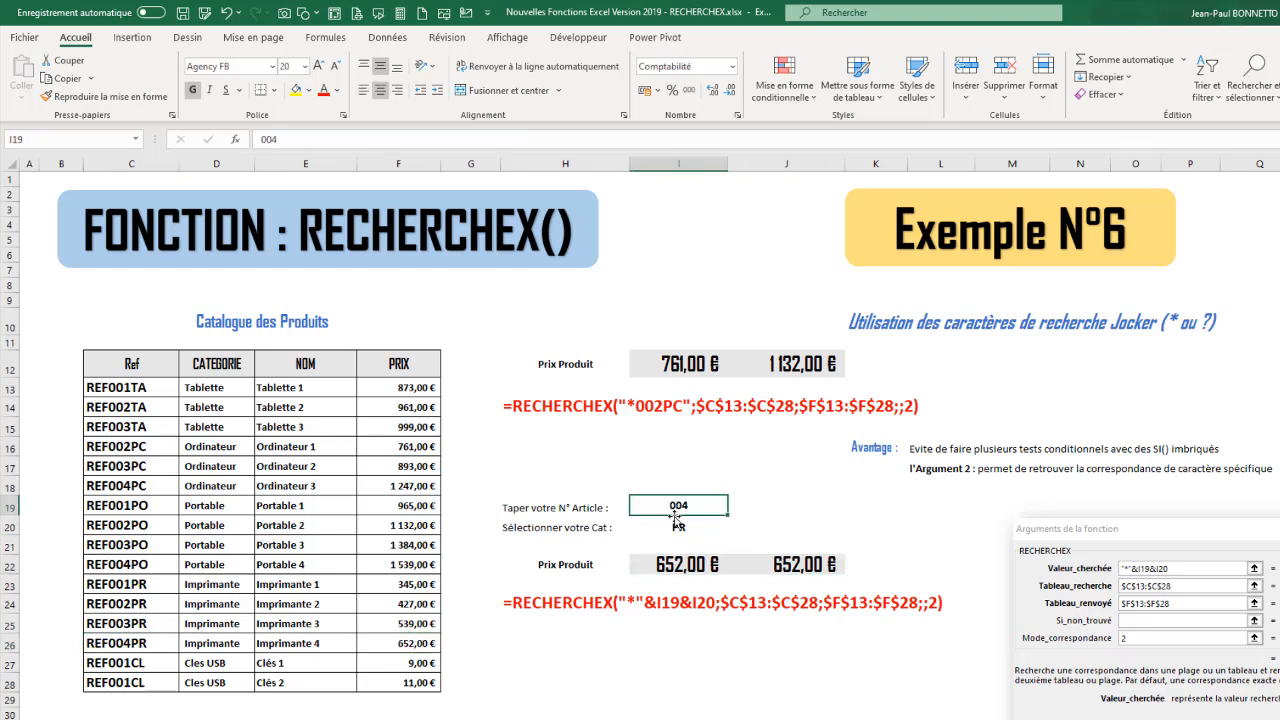
left_click(675, 522)
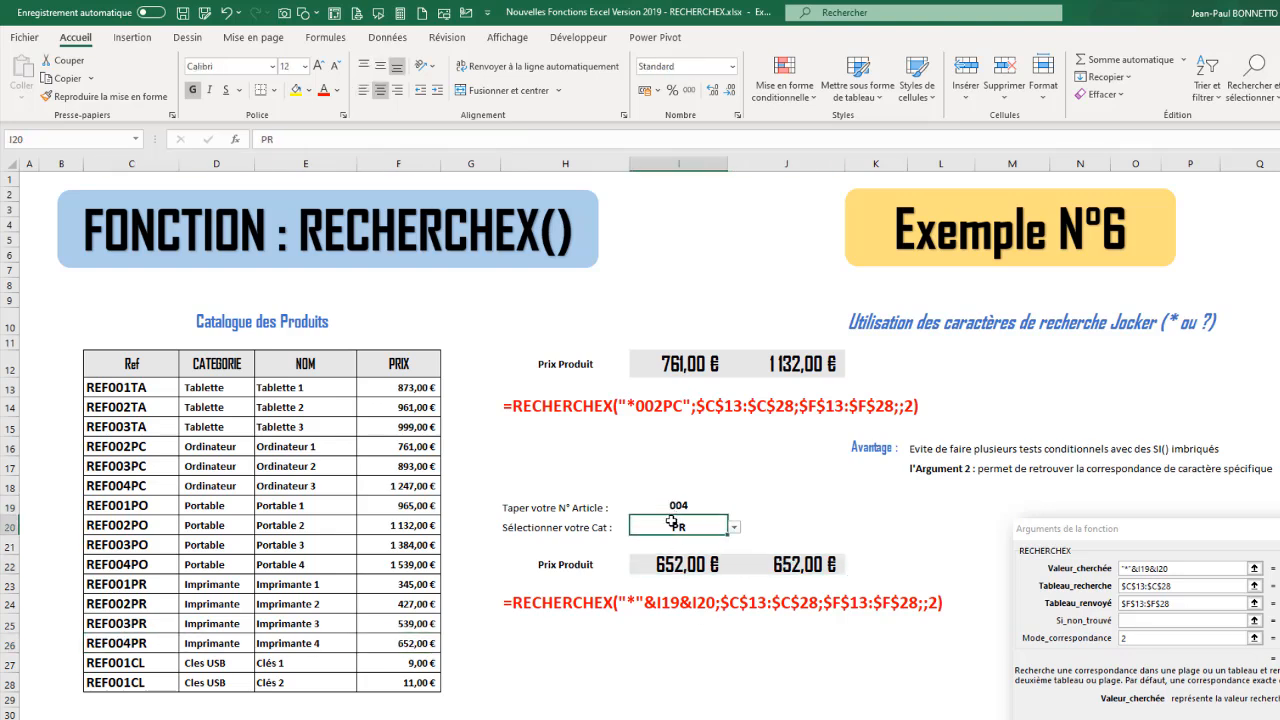